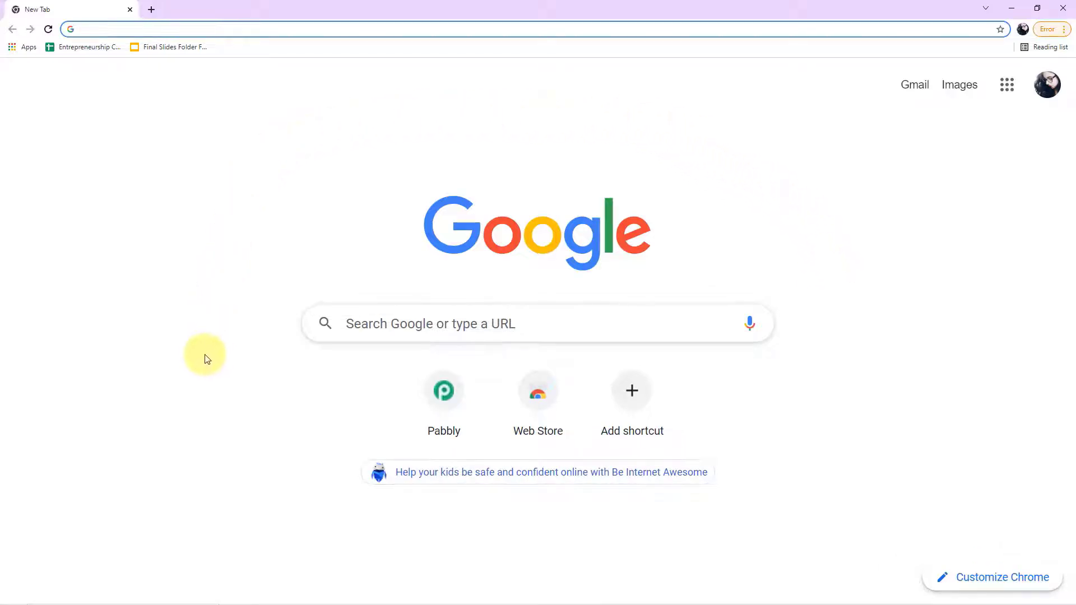
Step: Open pabbly.com and go to the Pabbly Connect product page
left_click(234, 27)
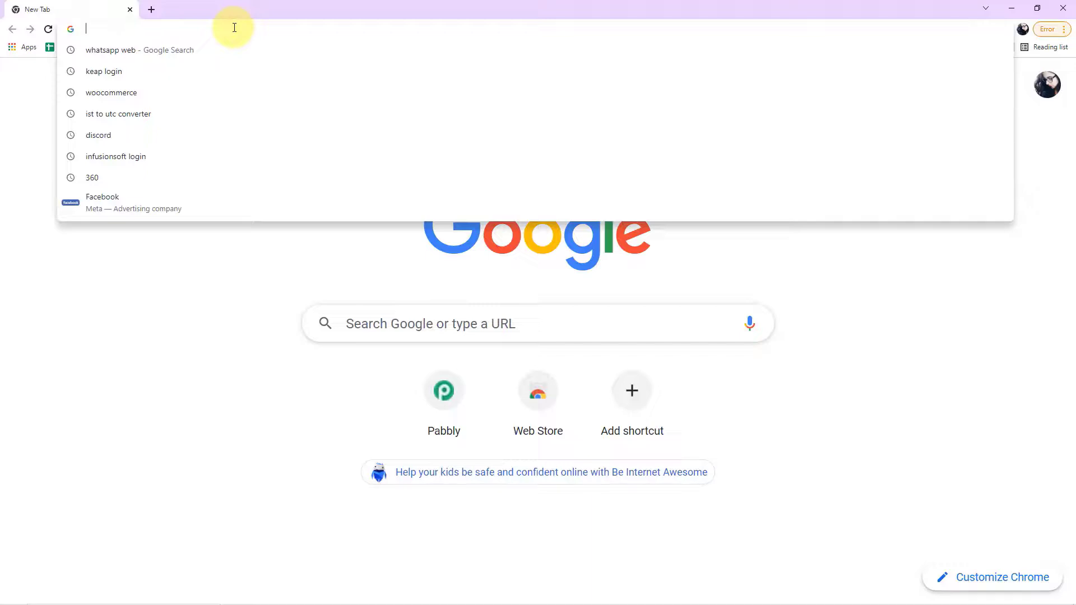
type("pabbl")
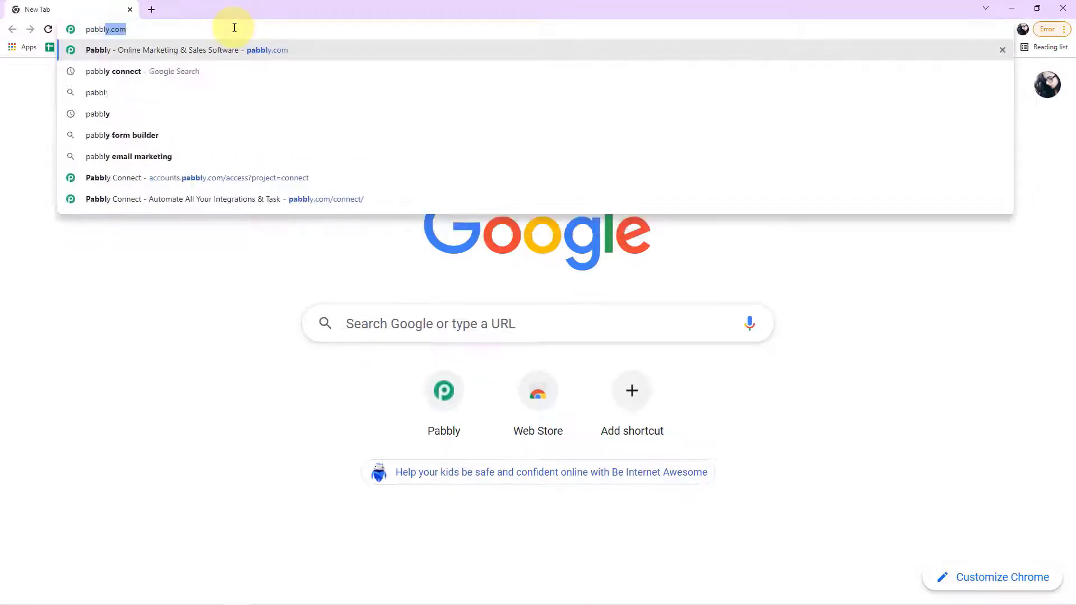
key("Return")
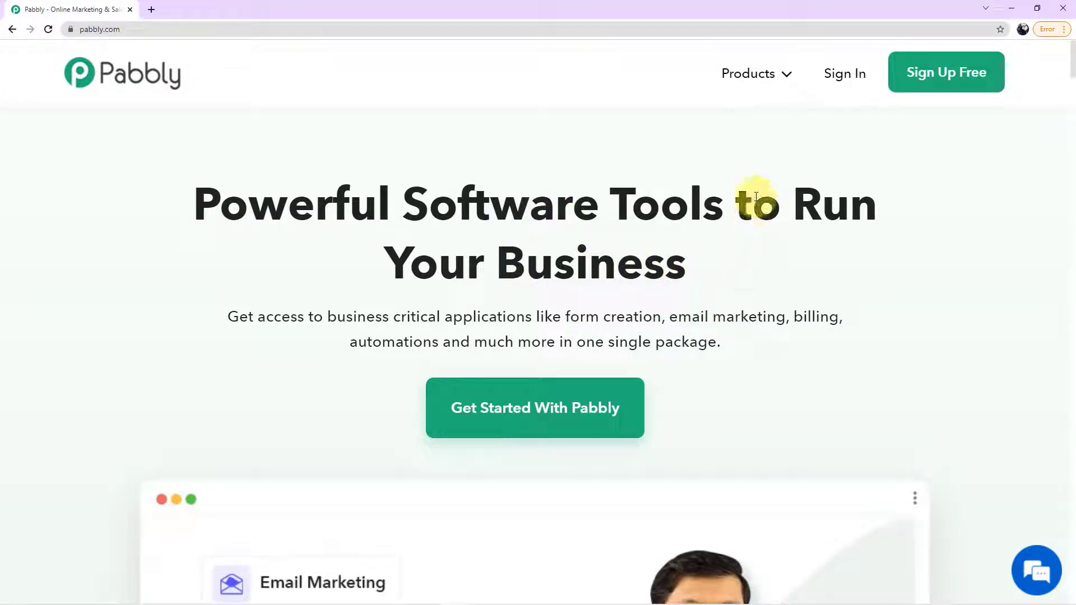
mouse_move(756, 81)
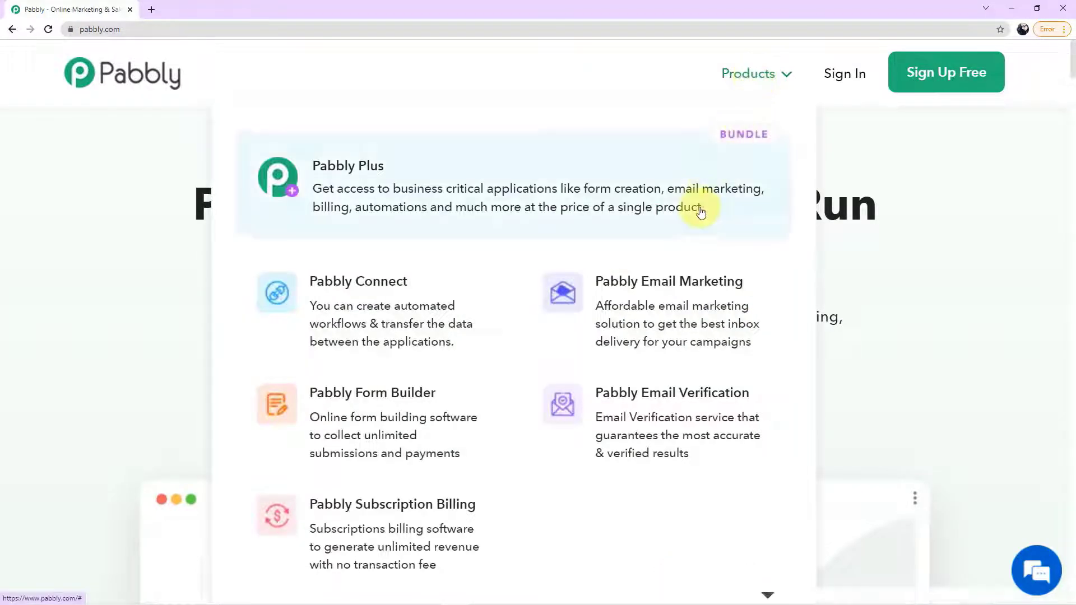
left_click(588, 281)
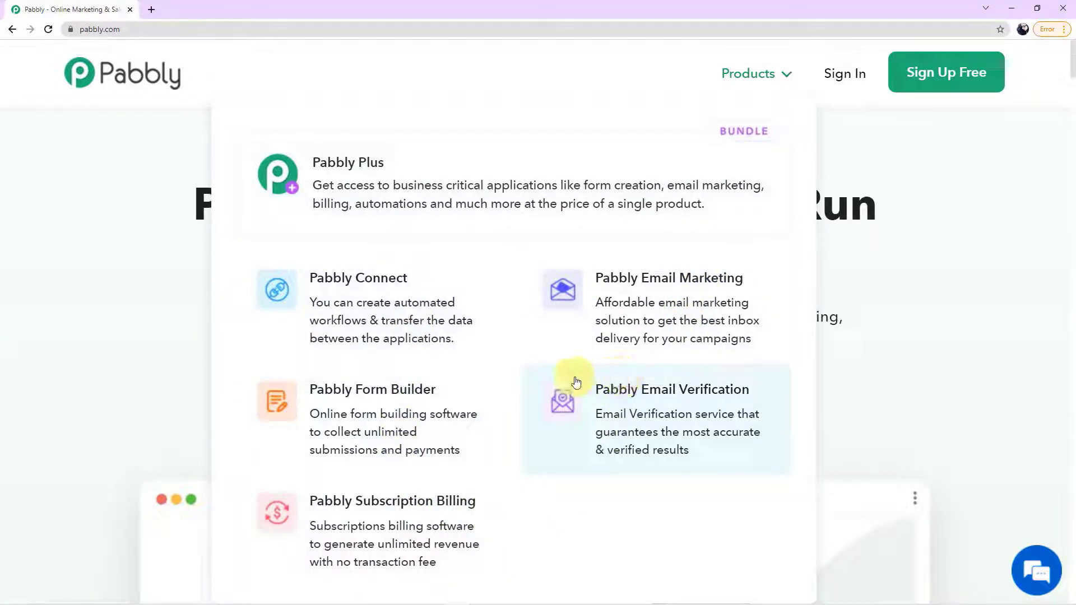
left_click(444, 332)
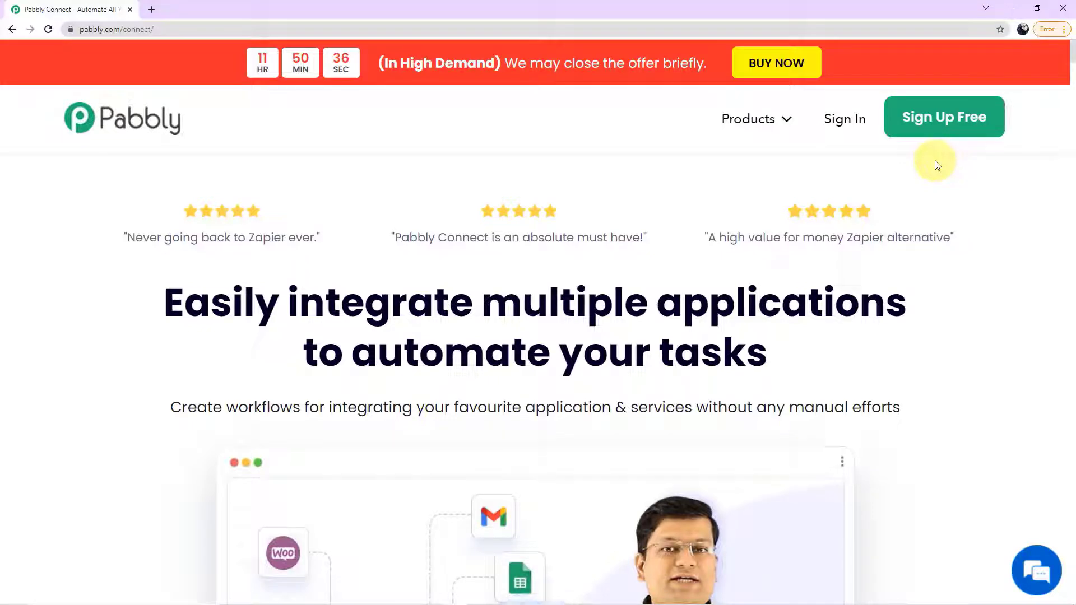
Step: Sign in to the Pabbly account and access the Pabbly Connect dashboard
left_click(844, 122)
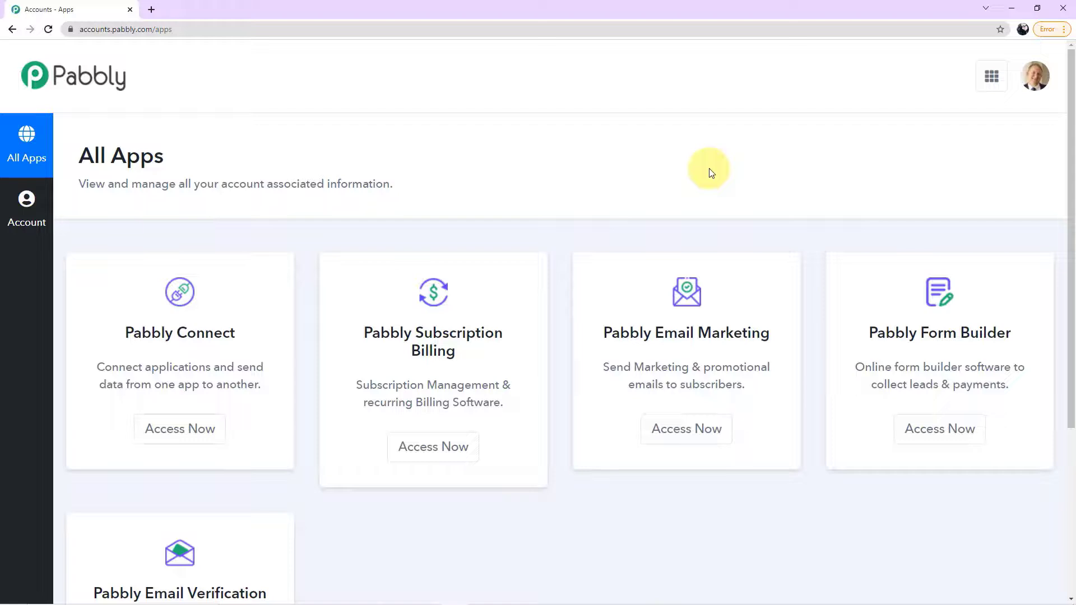
scroll(710, 171, "down", 2)
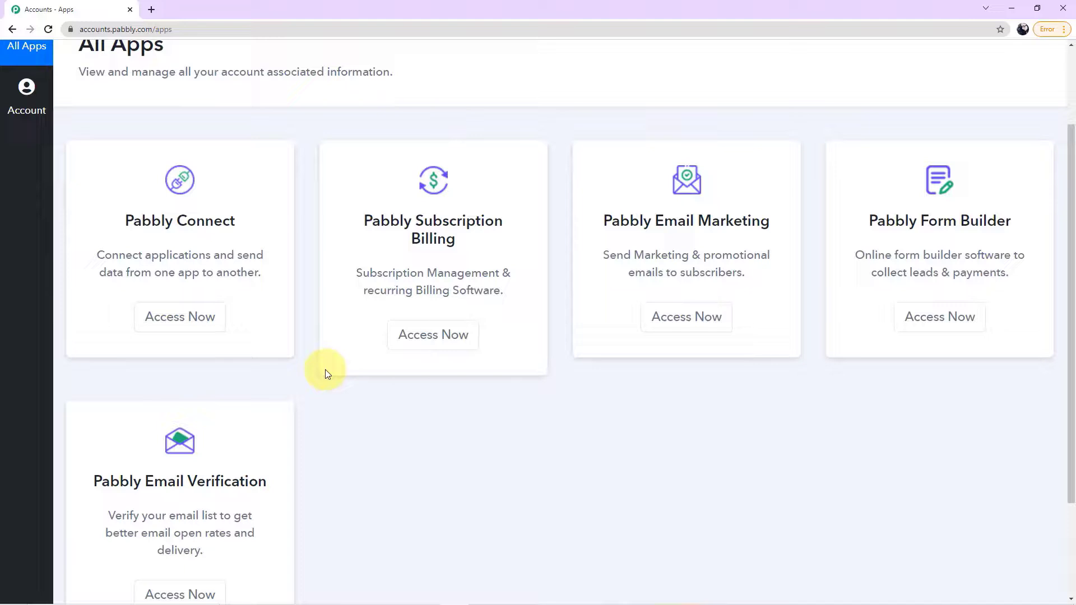
left_click(180, 317)
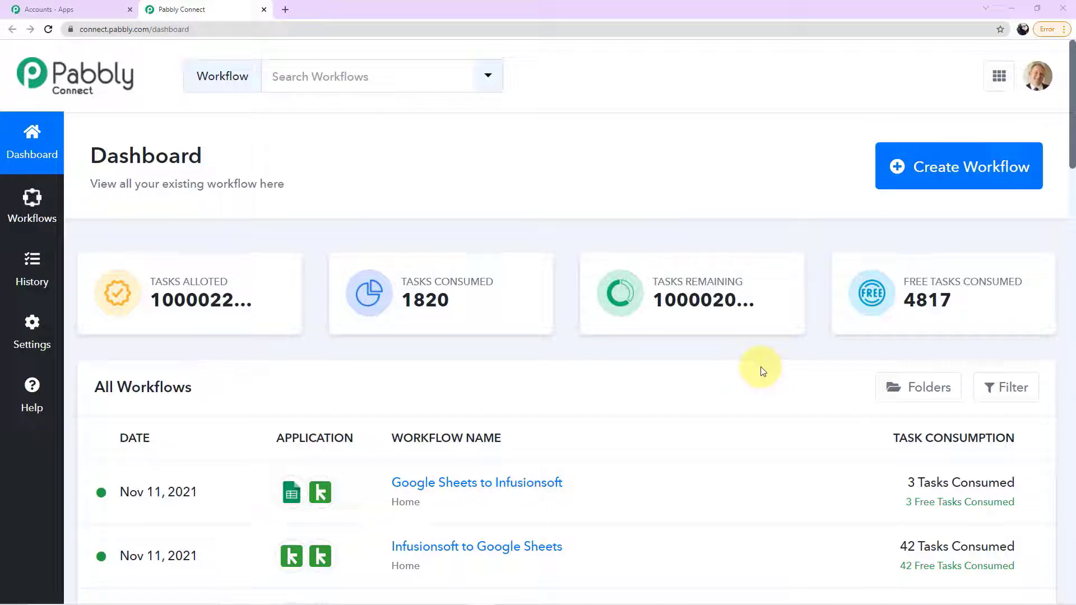
Step: Create a new workflow named "Woocommerce to Infusionsoft"
left_click(965, 180)
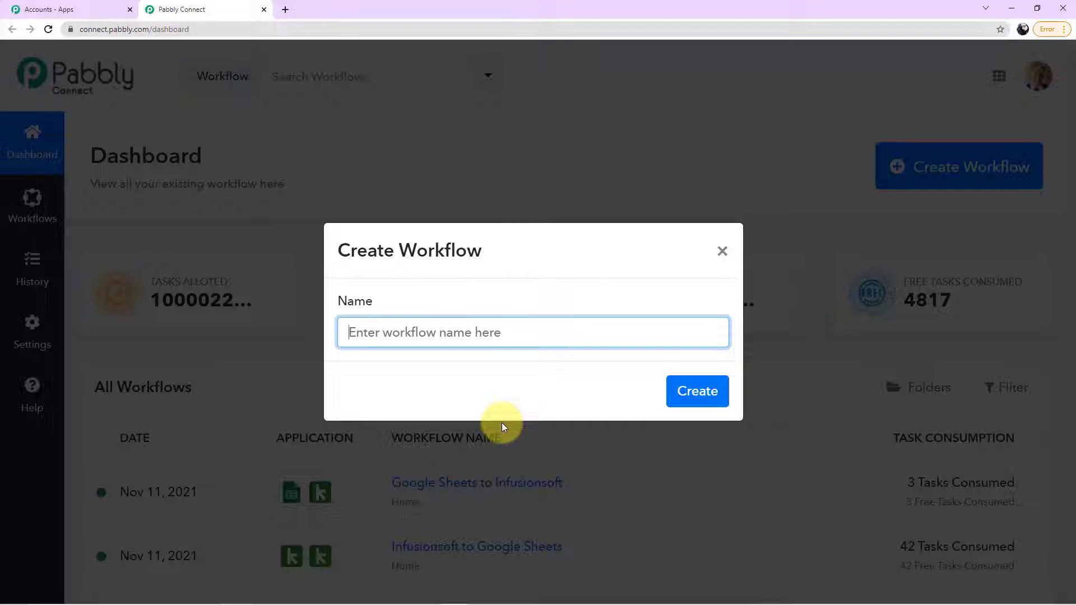
type("Wooo")
key("BackSpace")
type("commerce ")
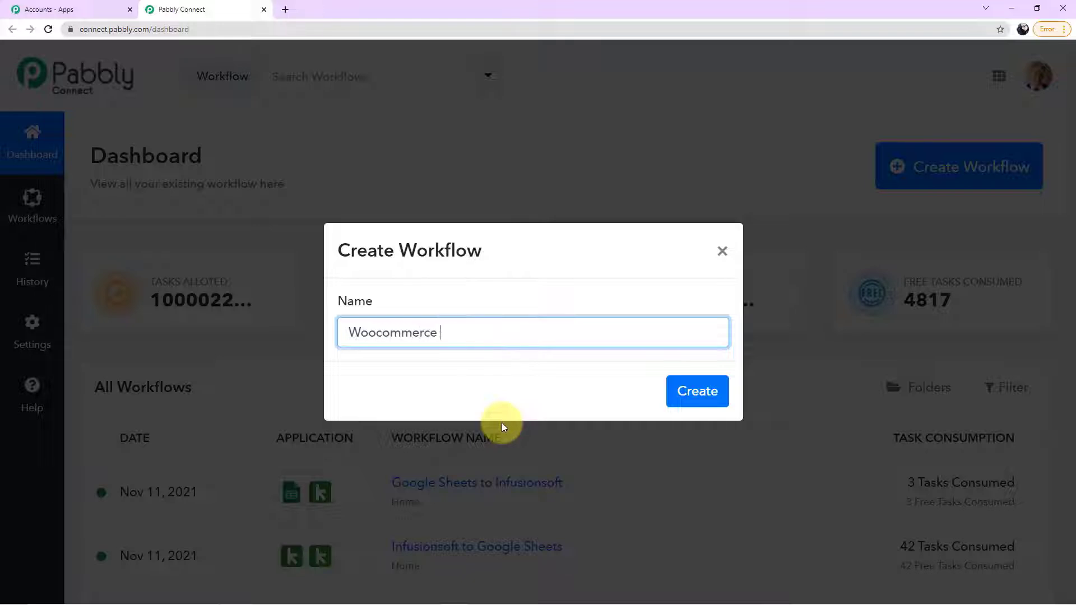
type("to infu")
key("BackSpace")
key("BackSpace")
key("BackSpace")
key("BackSpace")
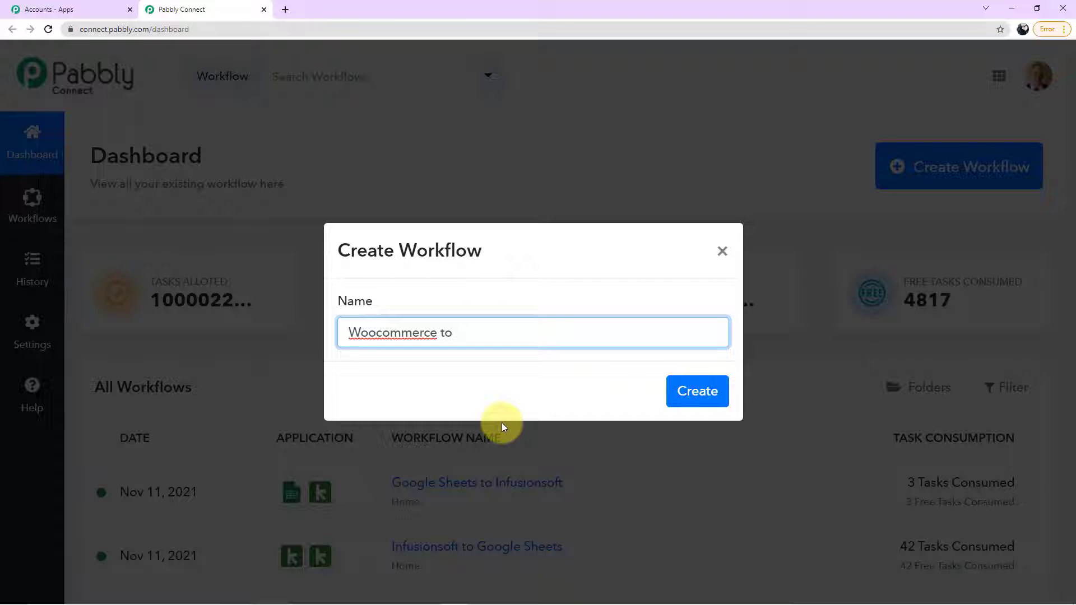
type("Infusions")
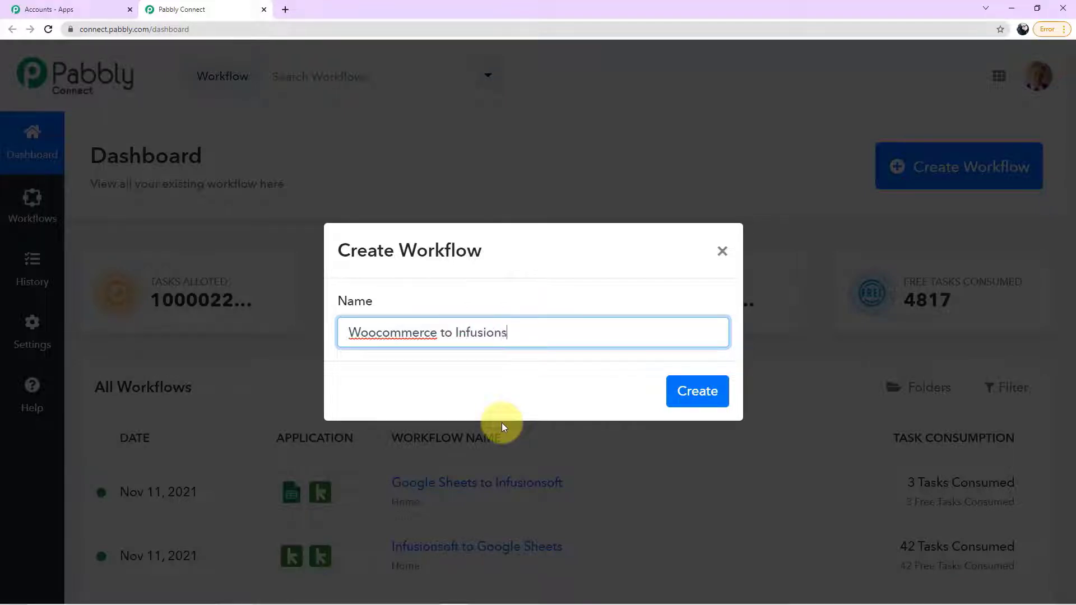
type("oft")
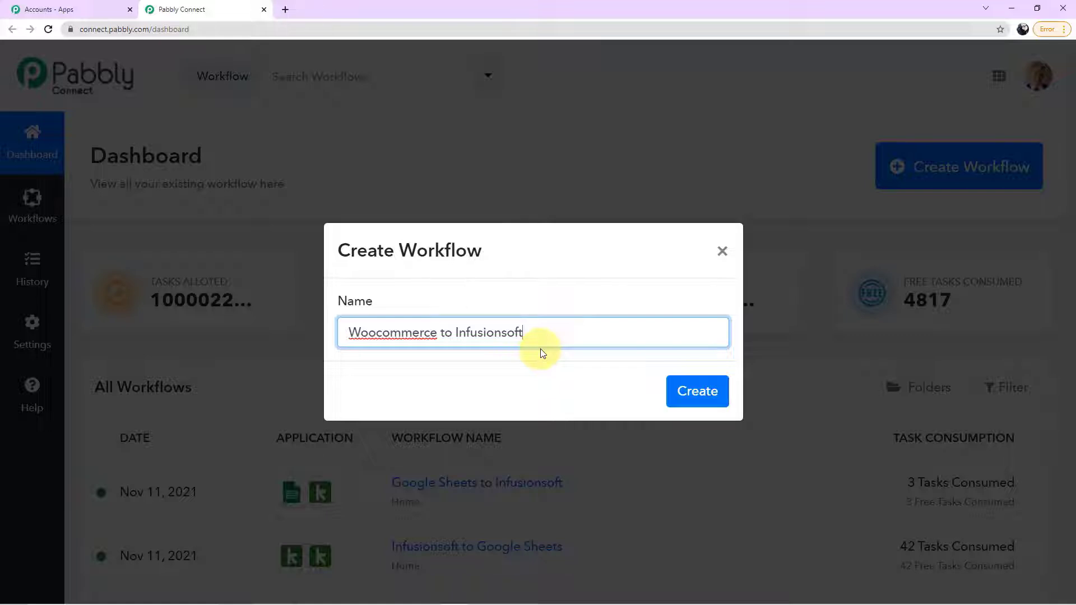
left_click(699, 398)
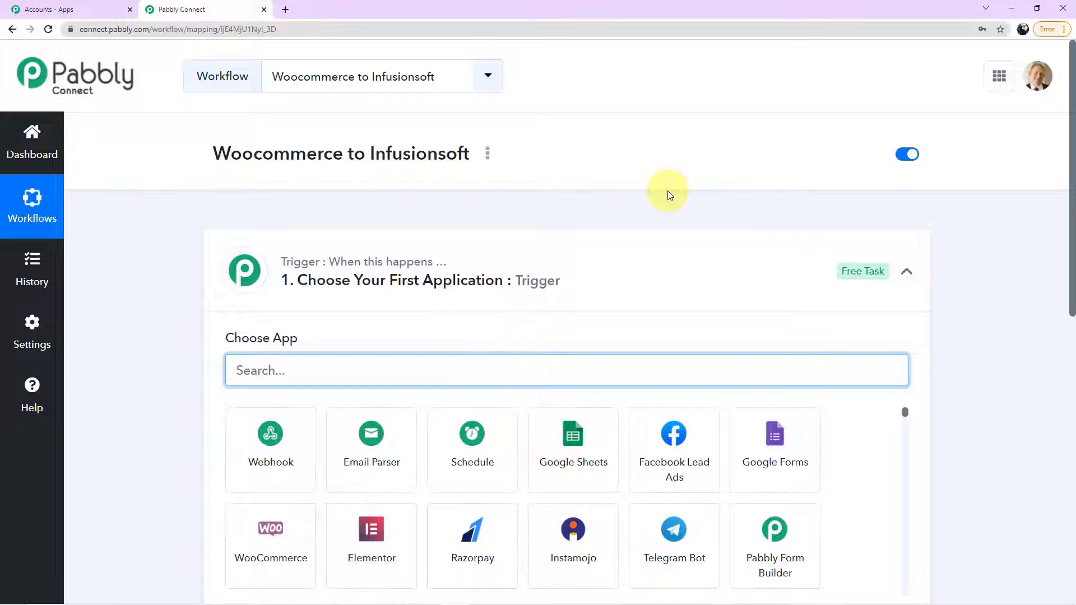
Step: Collapse the trigger section to examine the workflow's trigger and action steps, and expand it again
scroll(667, 191, "down", 1)
scroll(619, 169, "down", 1)
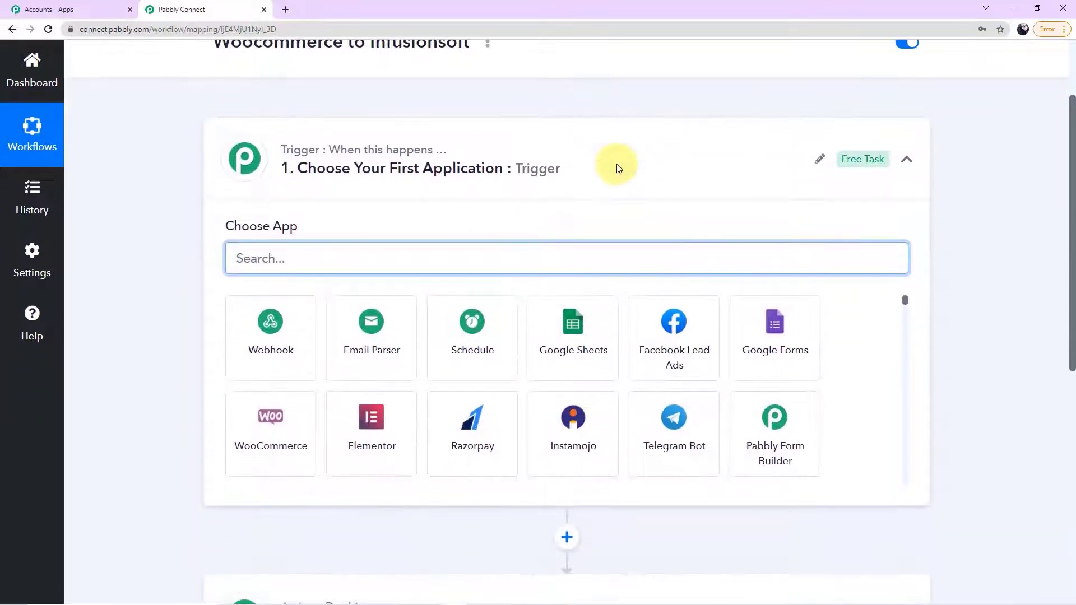
left_click(909, 162)
scroll(947, 217, "up", 1)
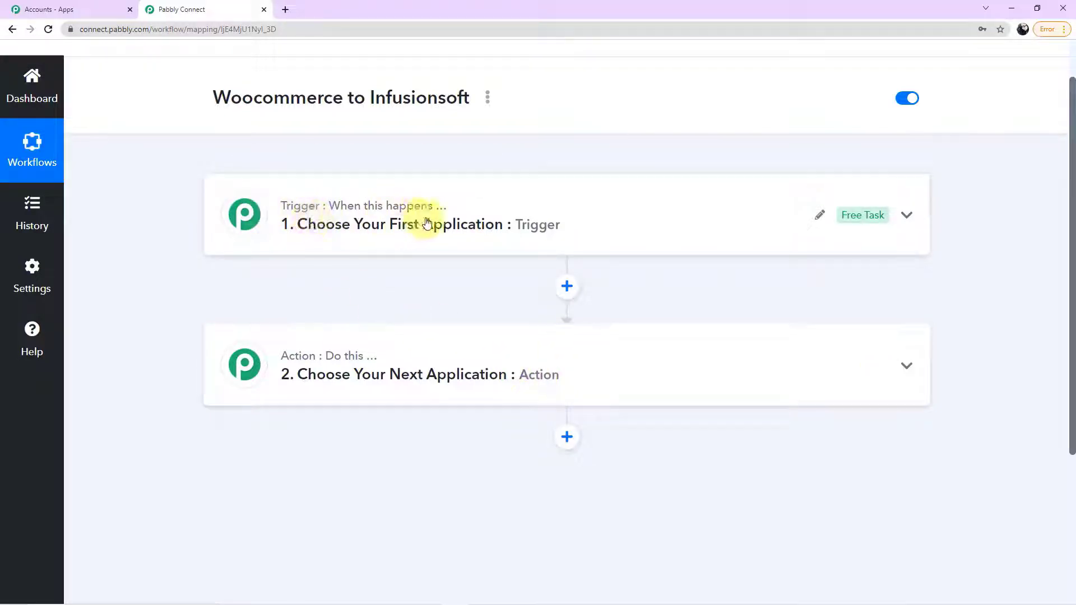
mouse_move(292, 357)
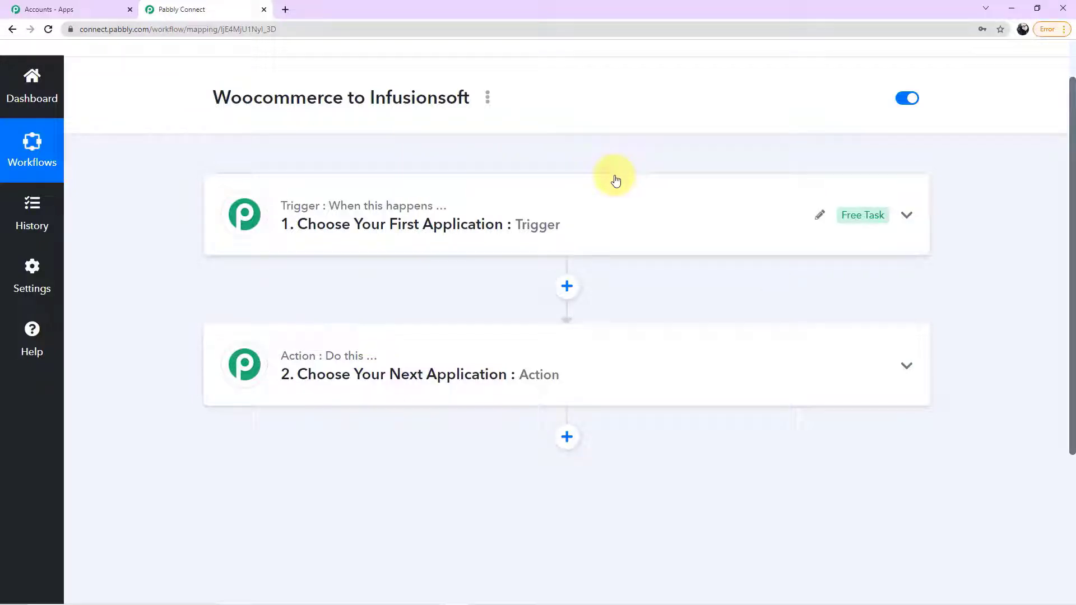
left_click(610, 210)
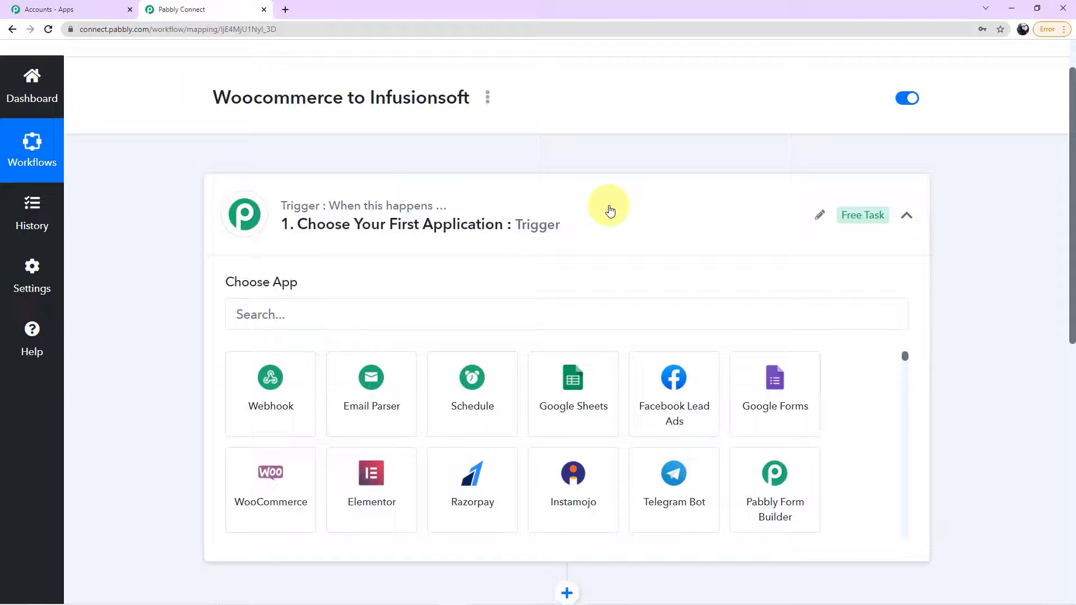
scroll(608, 210, "down", 1)
left_click(351, 266)
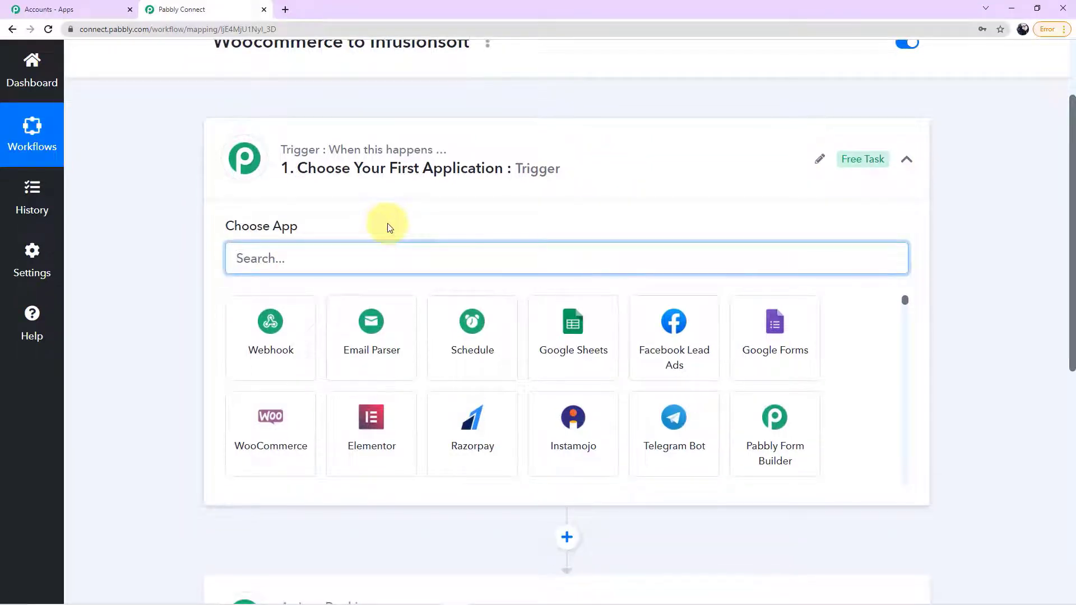
Step: Rename the workflow to "WooCommerce to Infusionsoft" with a capital C in WooCommerce
scroll(390, 227, "up", 2)
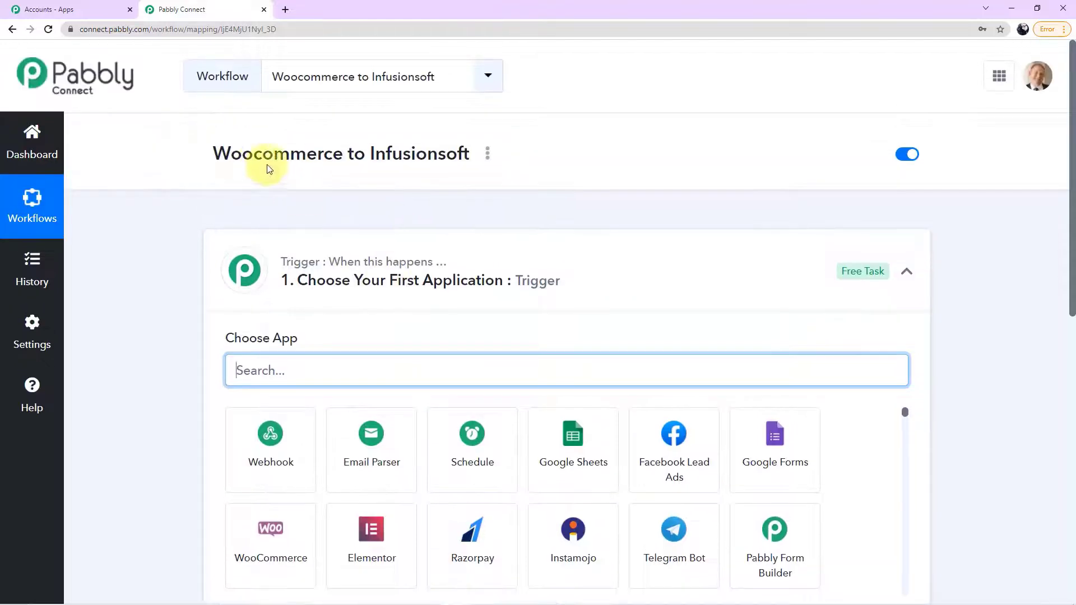
left_click(487, 154)
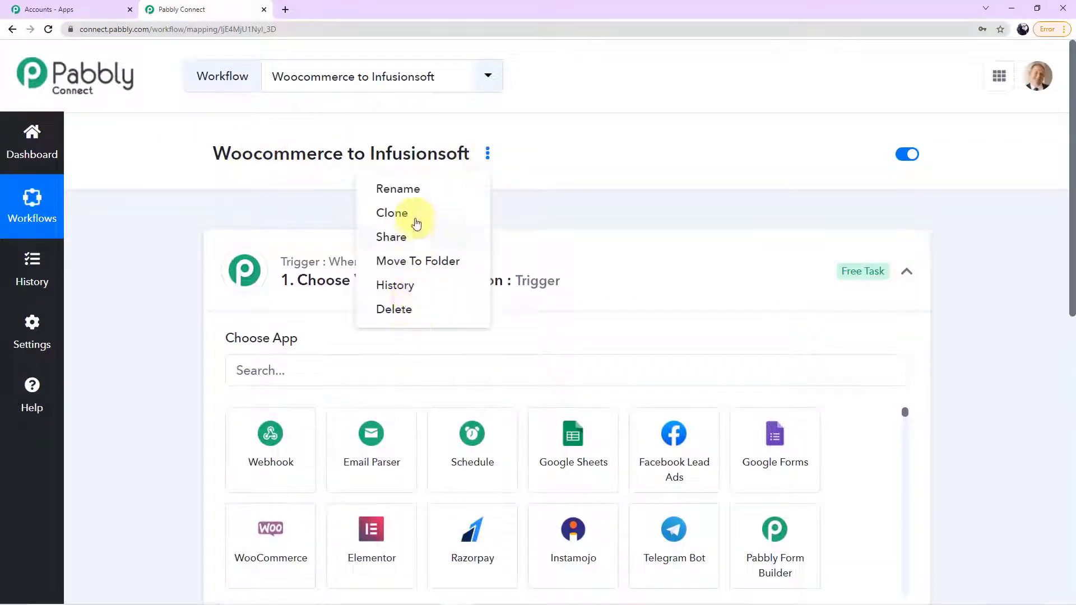
left_click(393, 188)
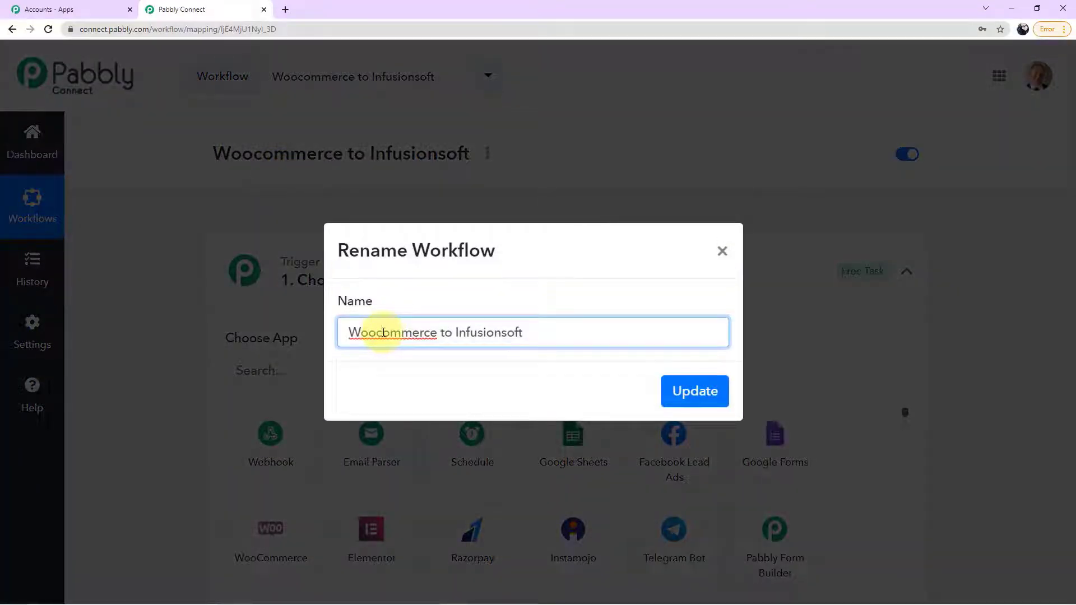
left_click(383, 332)
key("BackSpace")
type("C")
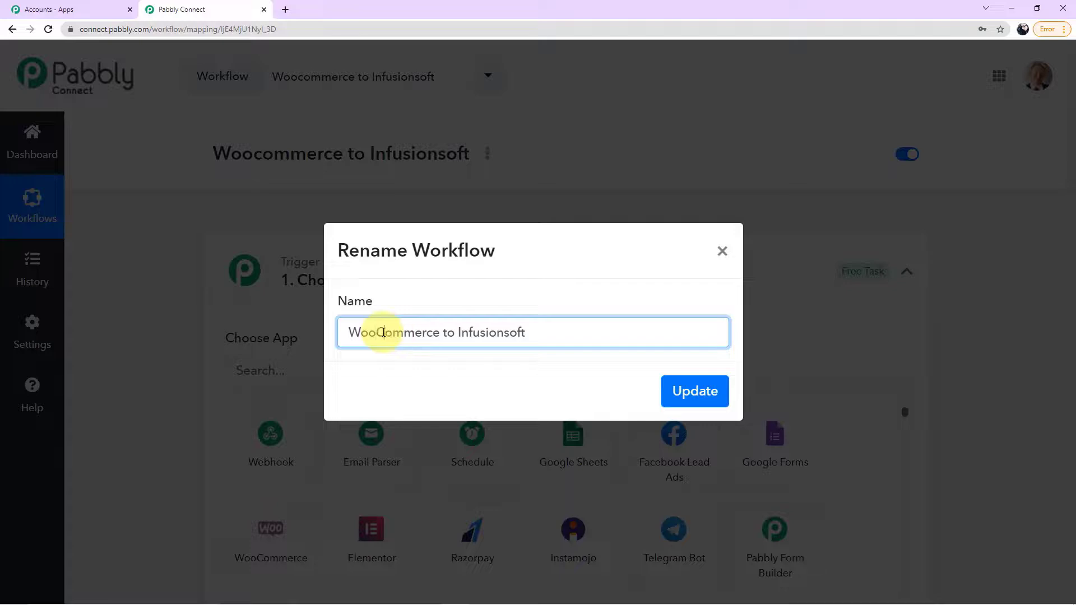
left_click(695, 391)
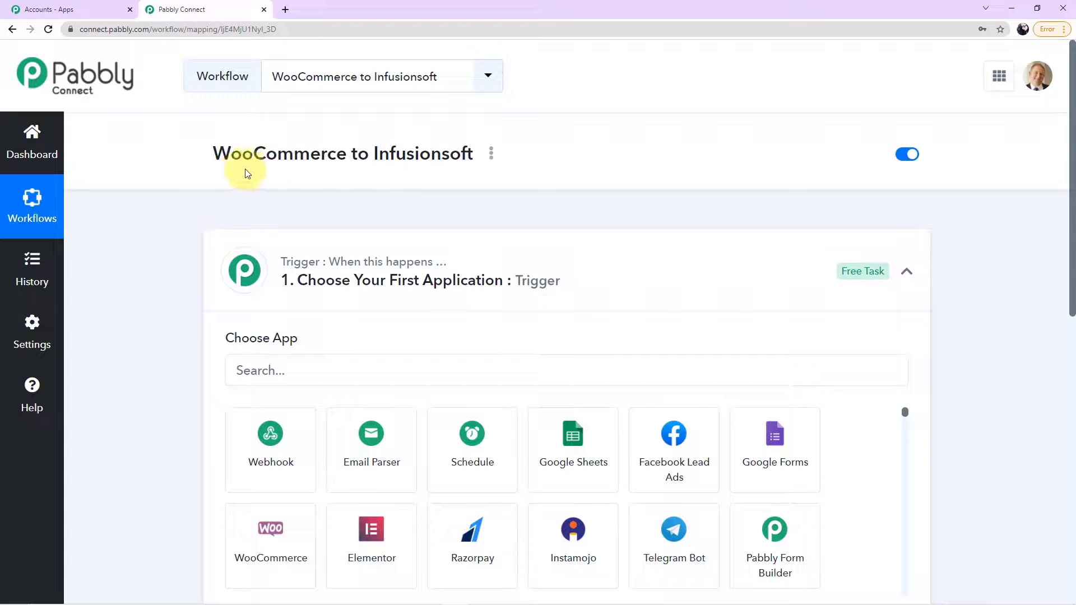
Step: Set WooCommerce as the workflow's trigger app with New Order Created as the trigger event
scroll(492, 176, "down", 2)
left_click(352, 253)
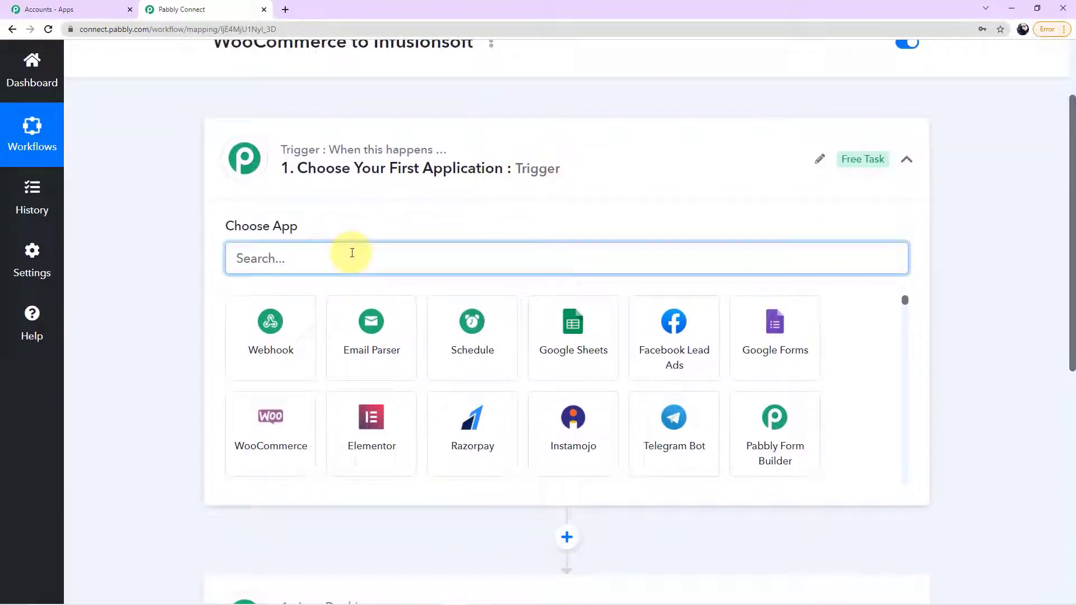
type("woo")
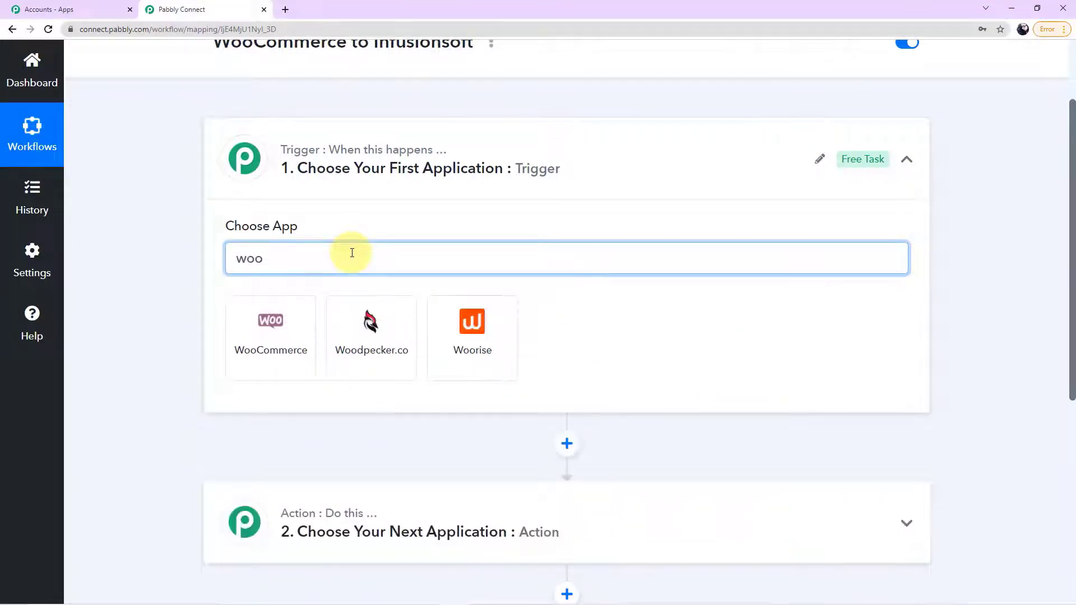
left_click(301, 325)
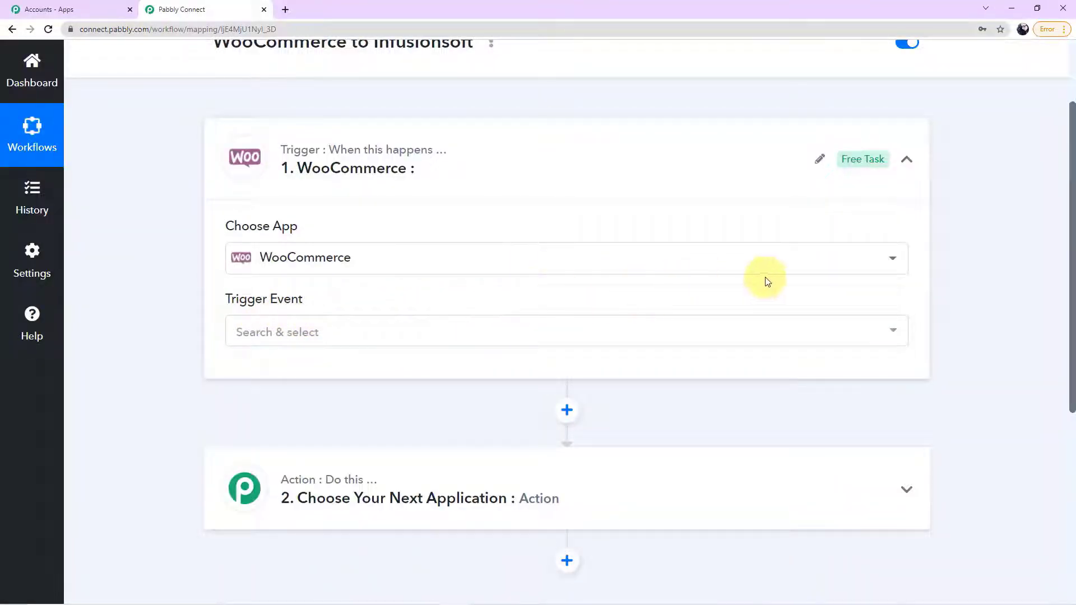
left_click(894, 336)
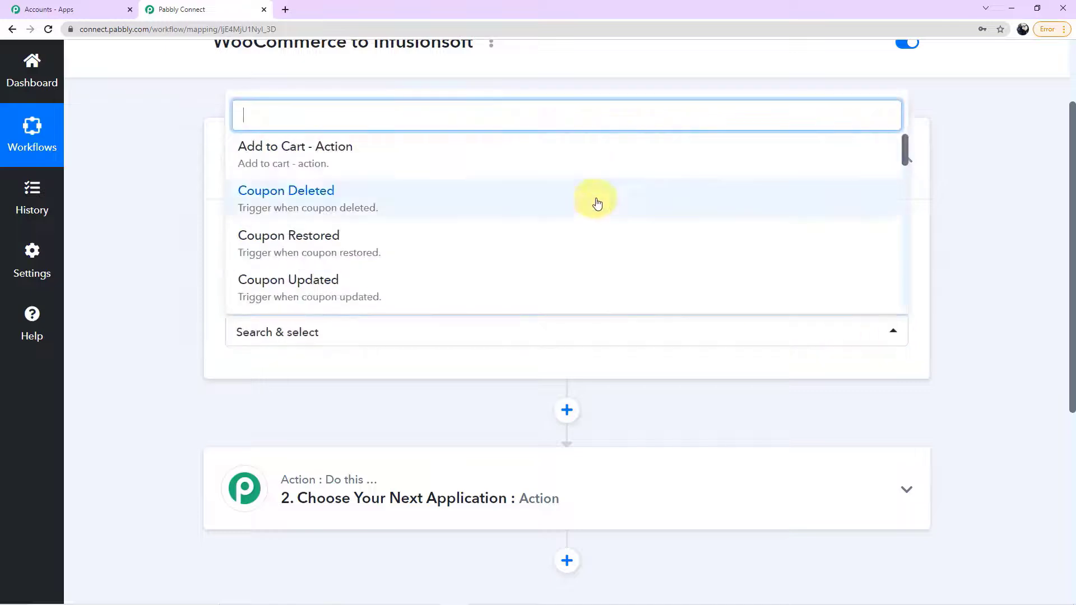
scroll(503, 226, "down", 5)
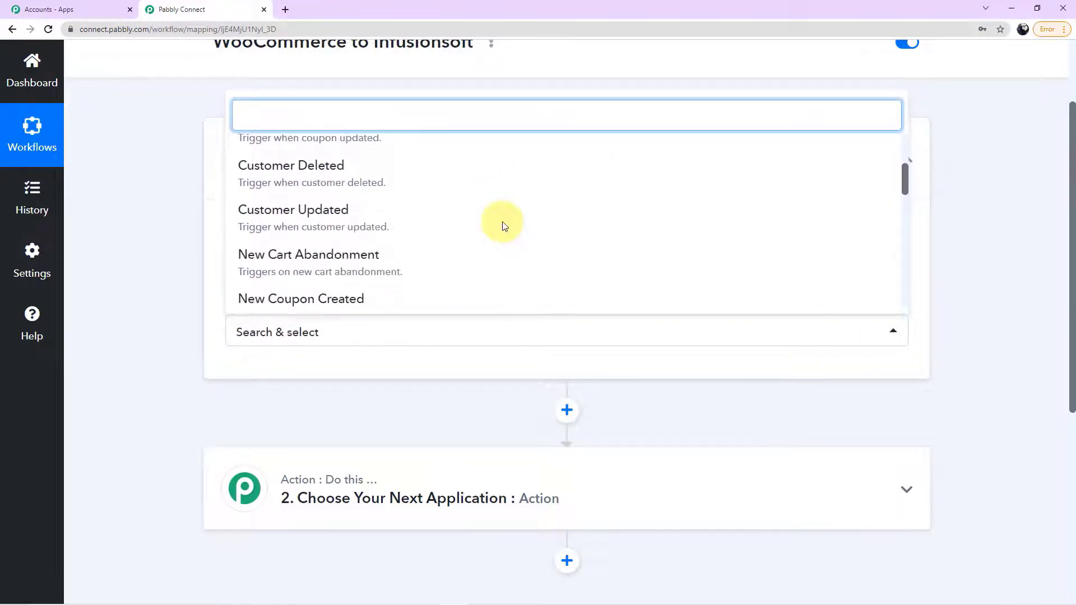
scroll(501, 226, "down", 1)
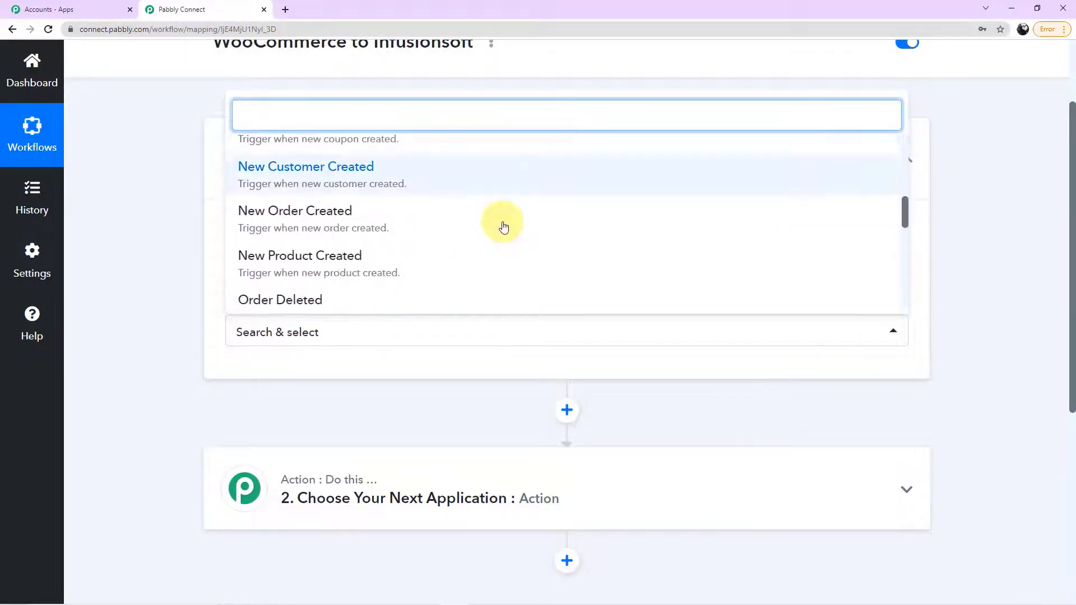
left_click(351, 227)
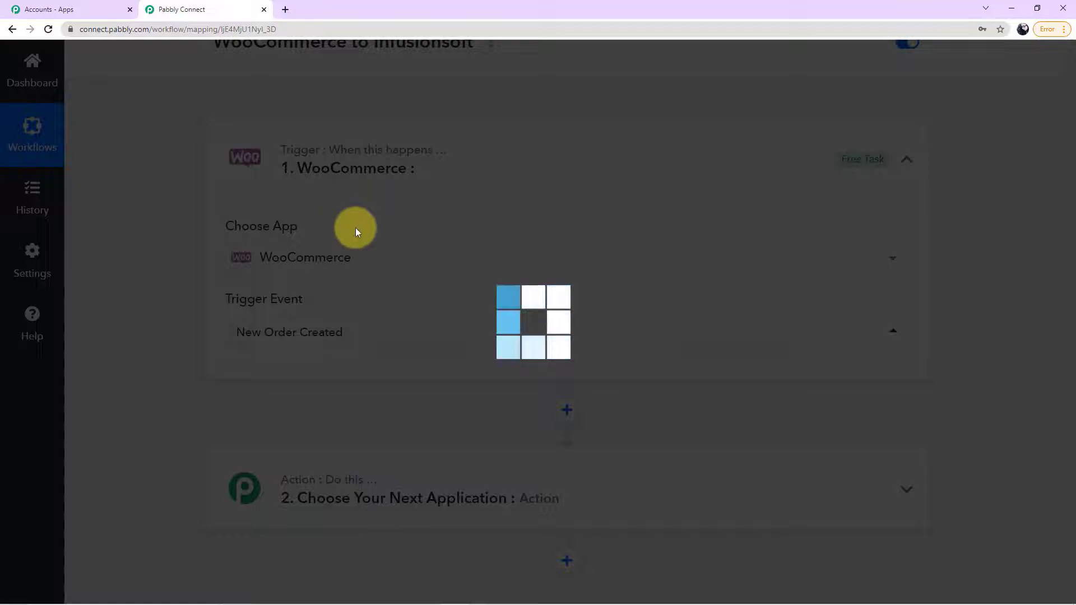
scroll(564, 362, "down", 3)
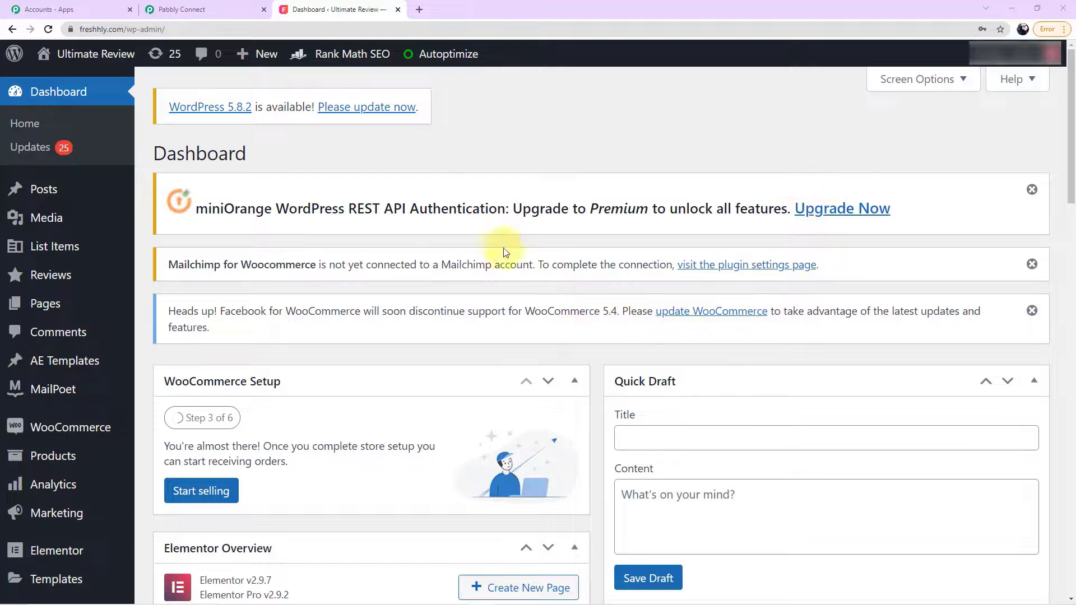
Step: Open the WooCommerce settings page in the WordPress admin
scroll(492, 227, "down", 1)
scroll(490, 226, "down", 1)
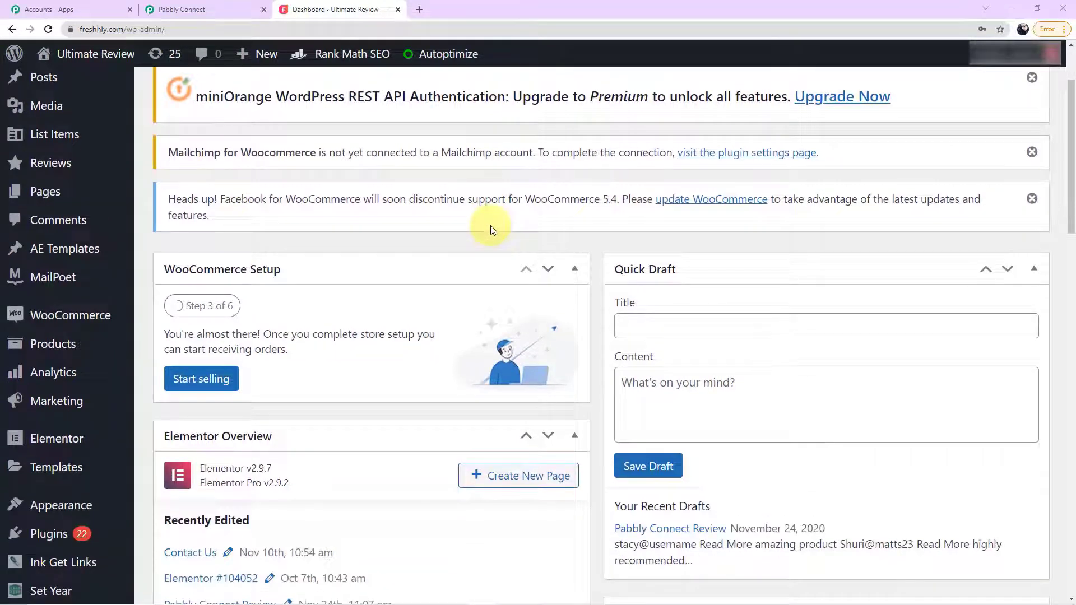
mouse_move(33, 315)
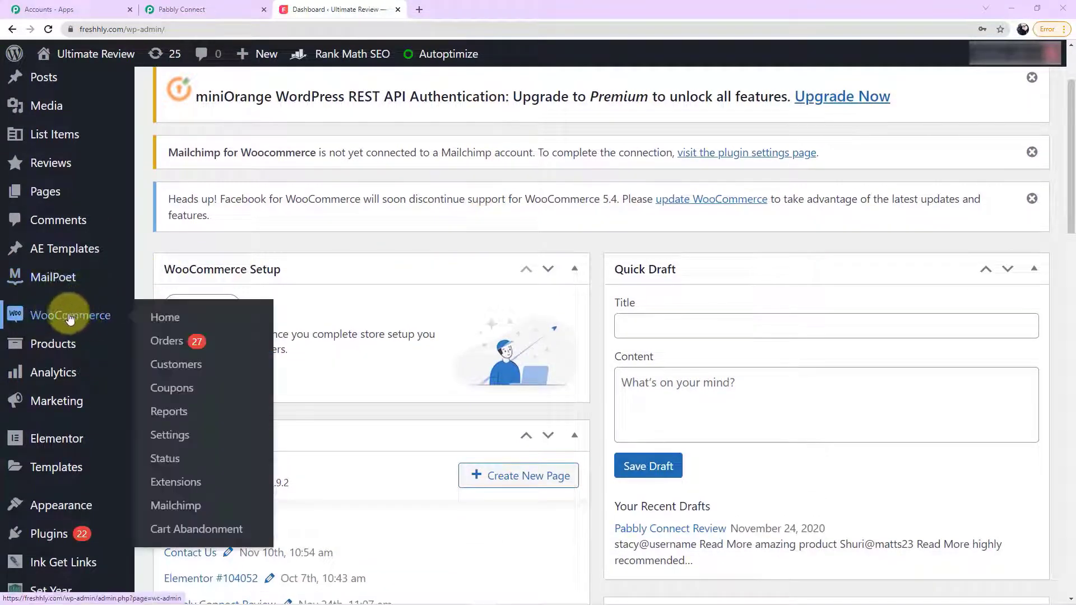
left_click(50, 317)
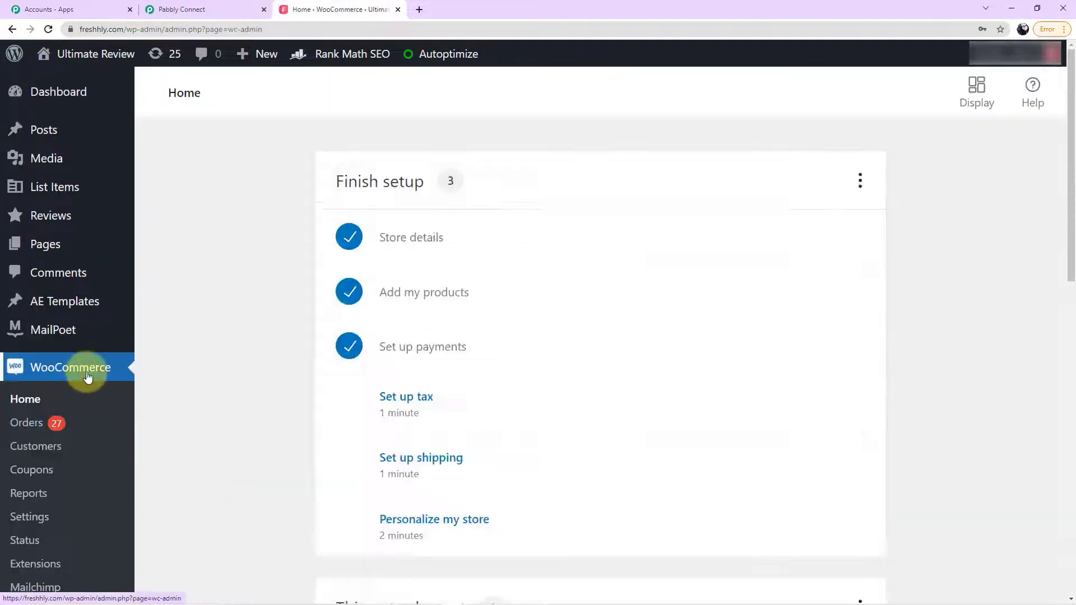
scroll(62, 446, "down", 2)
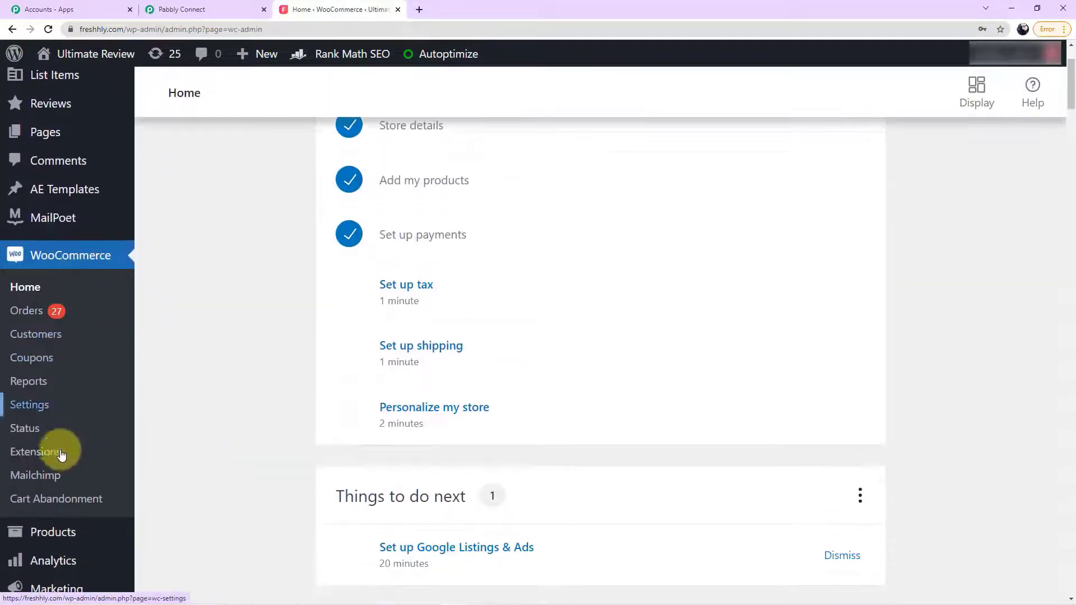
left_click(49, 402)
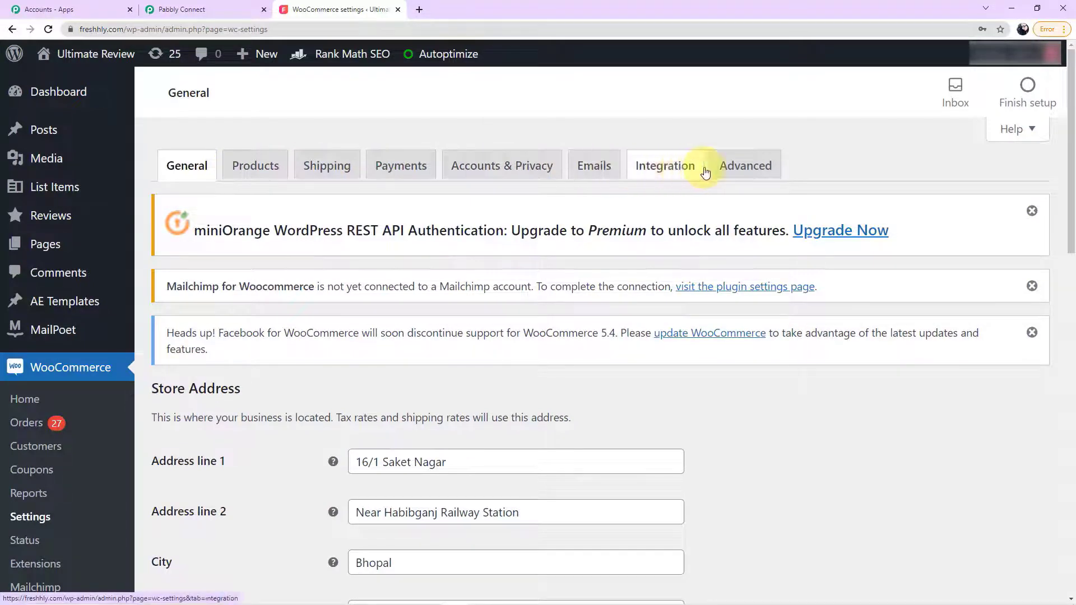
Step: Go to the webhooks section of the advanced WooCommerce settings and start adding a new webhook
left_click(739, 171)
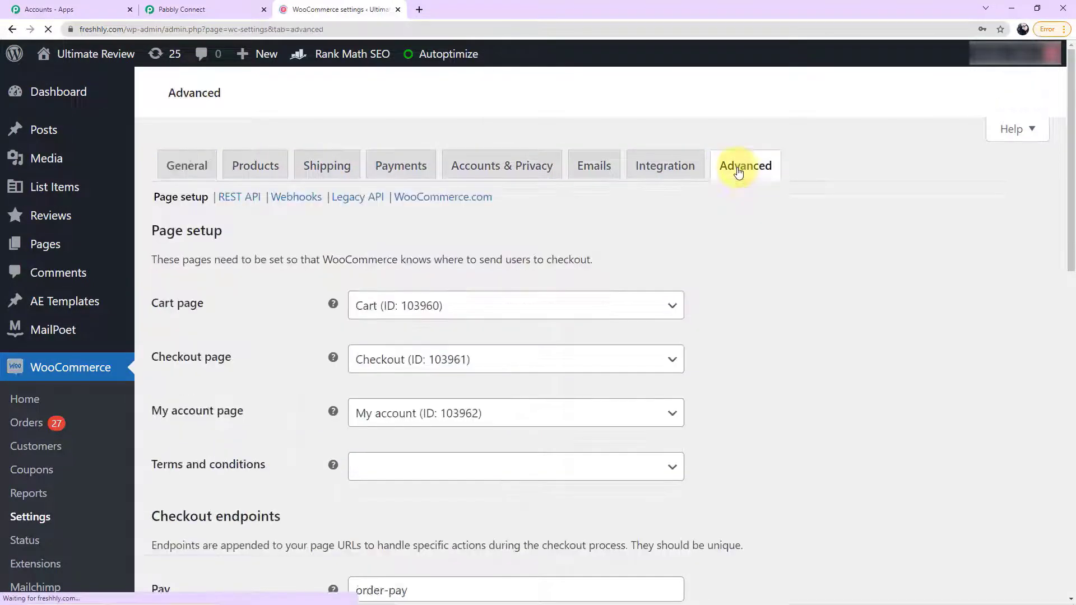
scroll(673, 224, "down", 2)
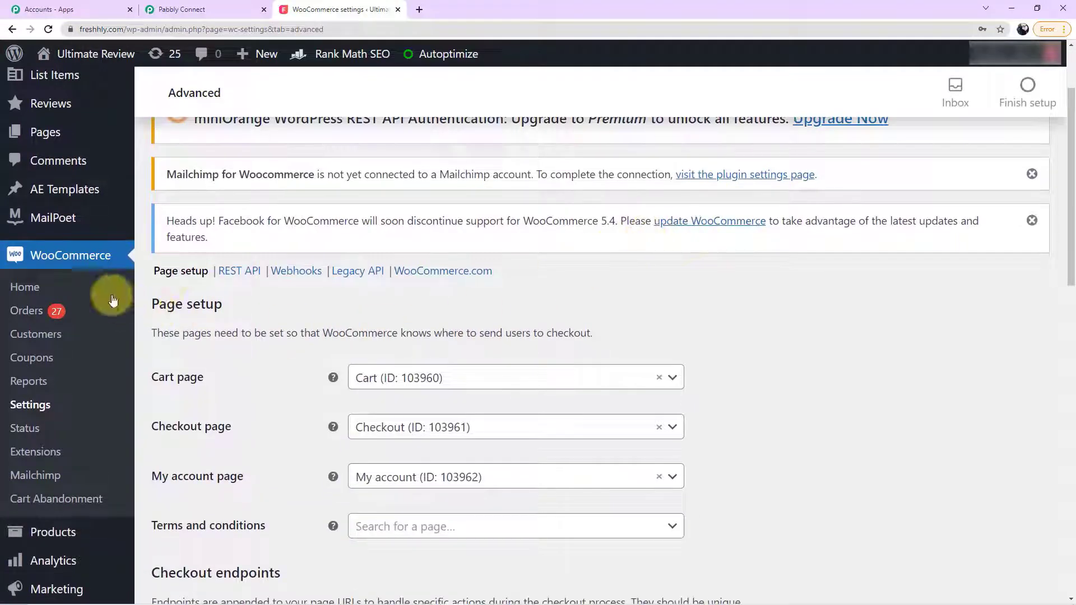
left_click(297, 273)
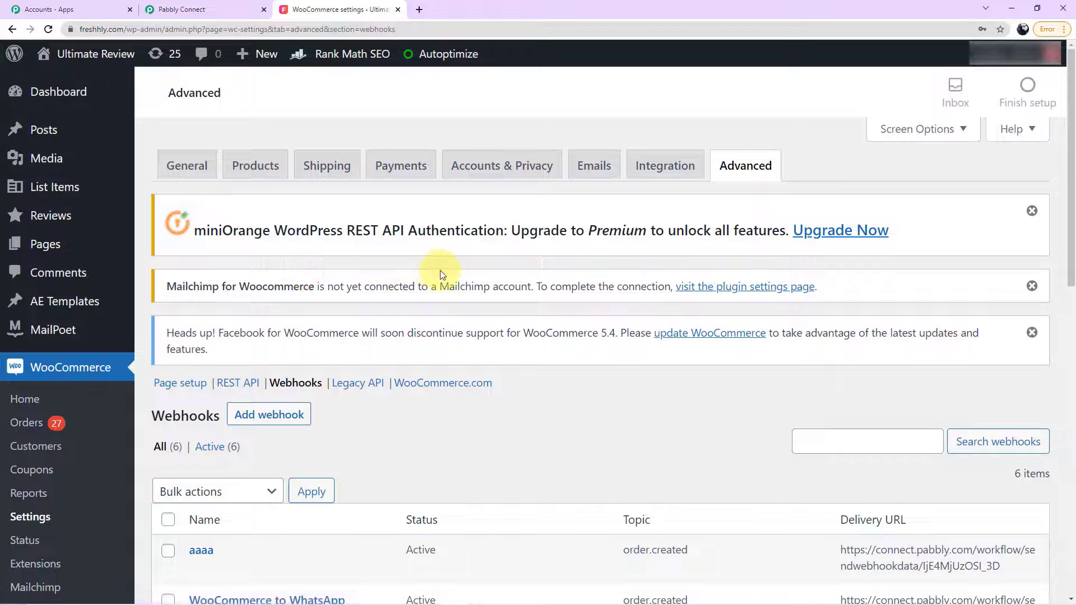
scroll(442, 271, "down", 2)
scroll(441, 272, "down", 1)
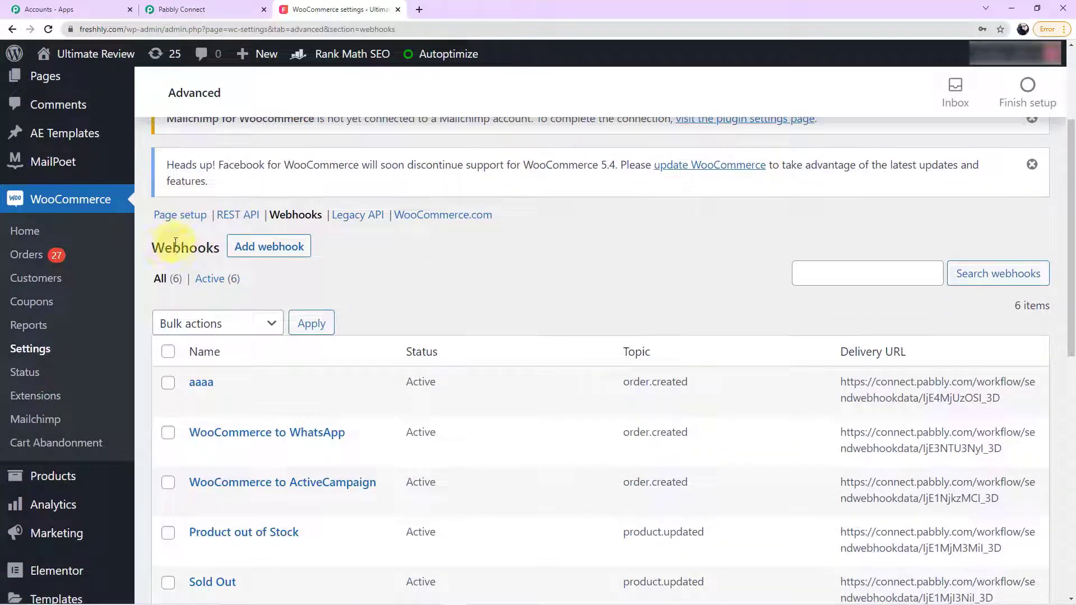
left_click(278, 254)
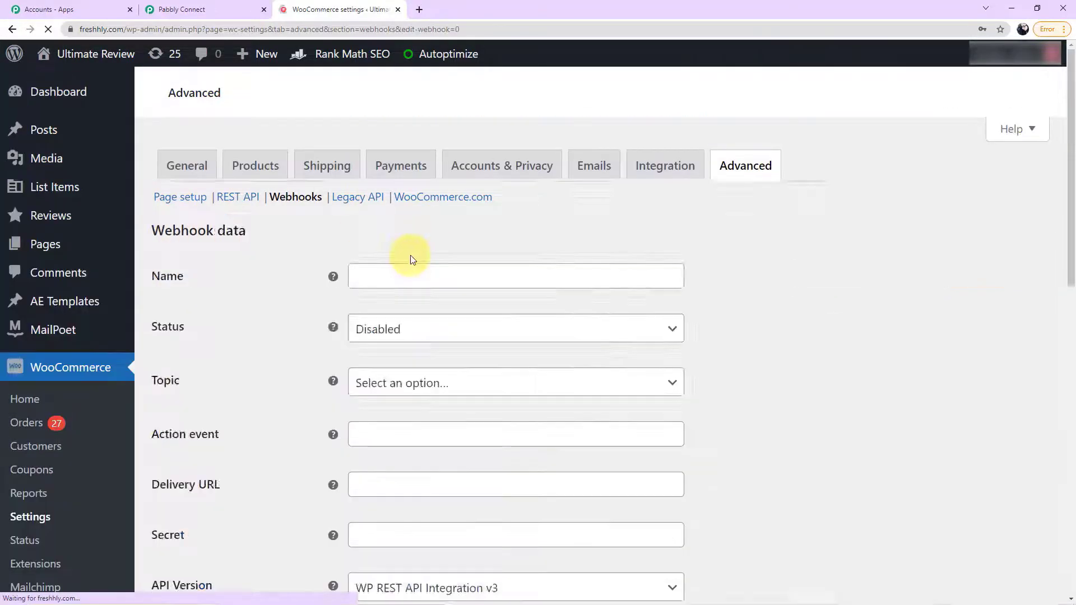
Step: Name the new webhook "Infusionsoft" and set its status to Active
scroll(325, 251, "down", 5)
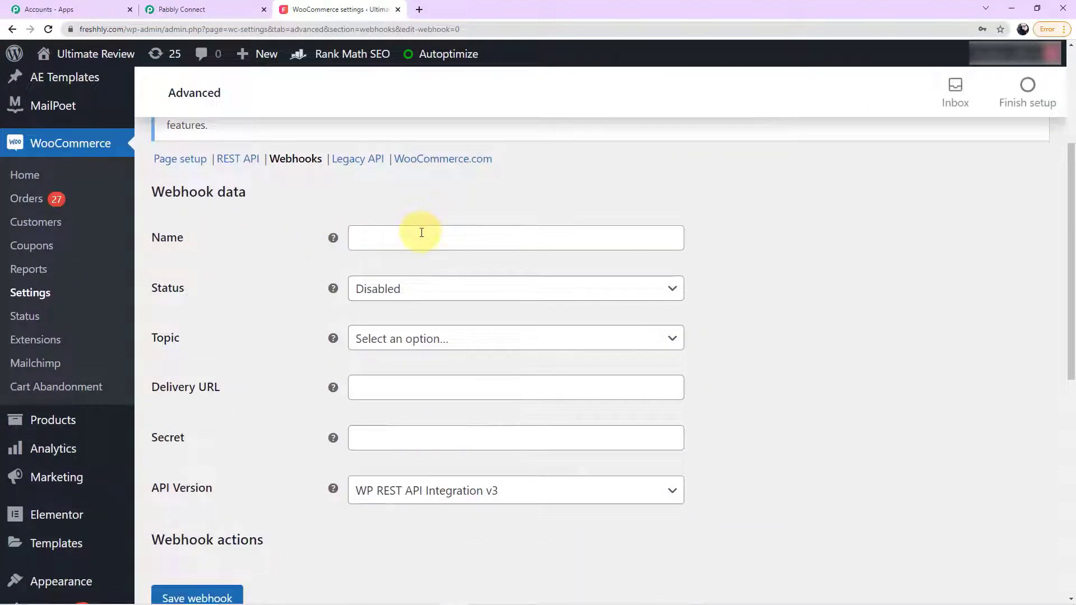
left_click(422, 231)
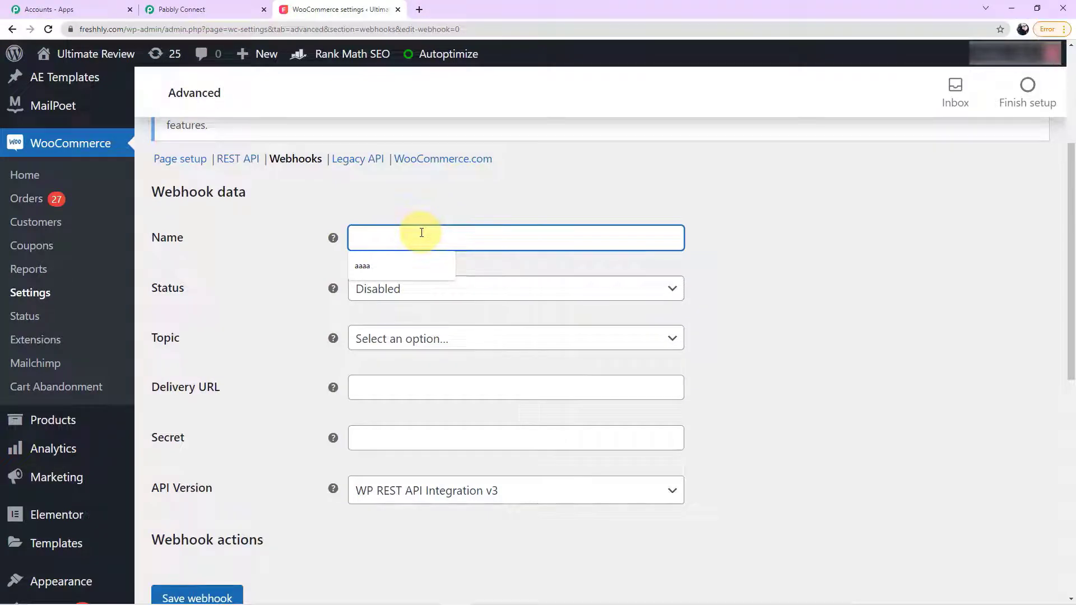
type("Infusionsoft")
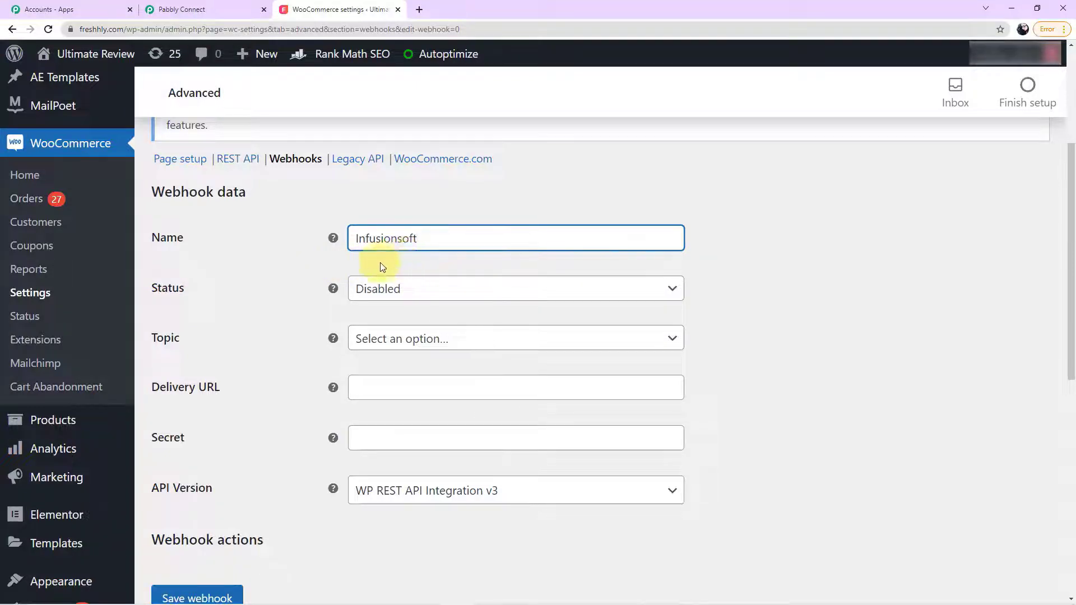
left_click(478, 292)
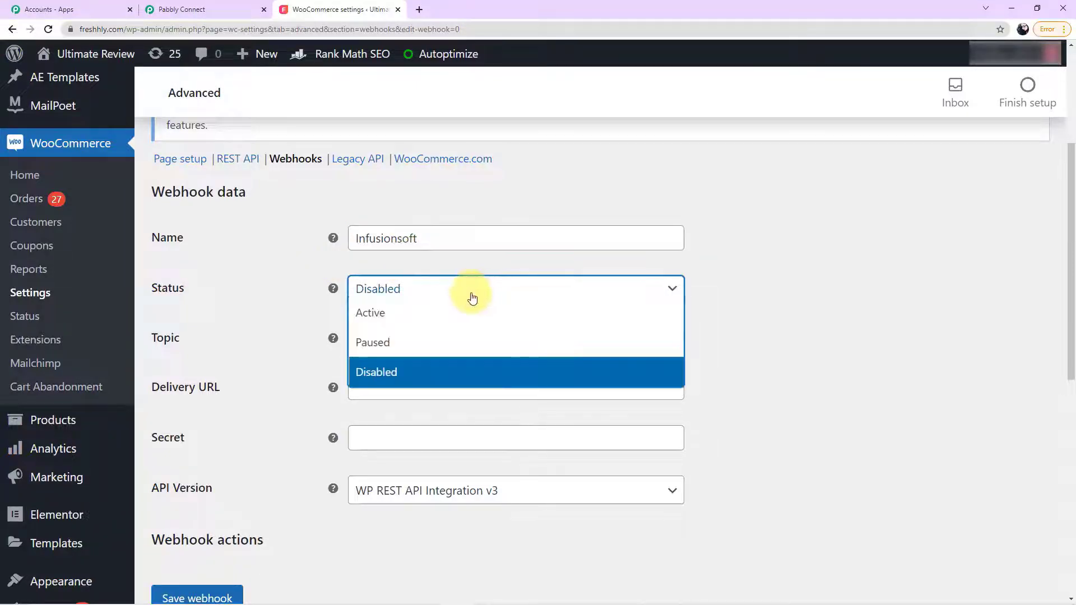
left_click(427, 312)
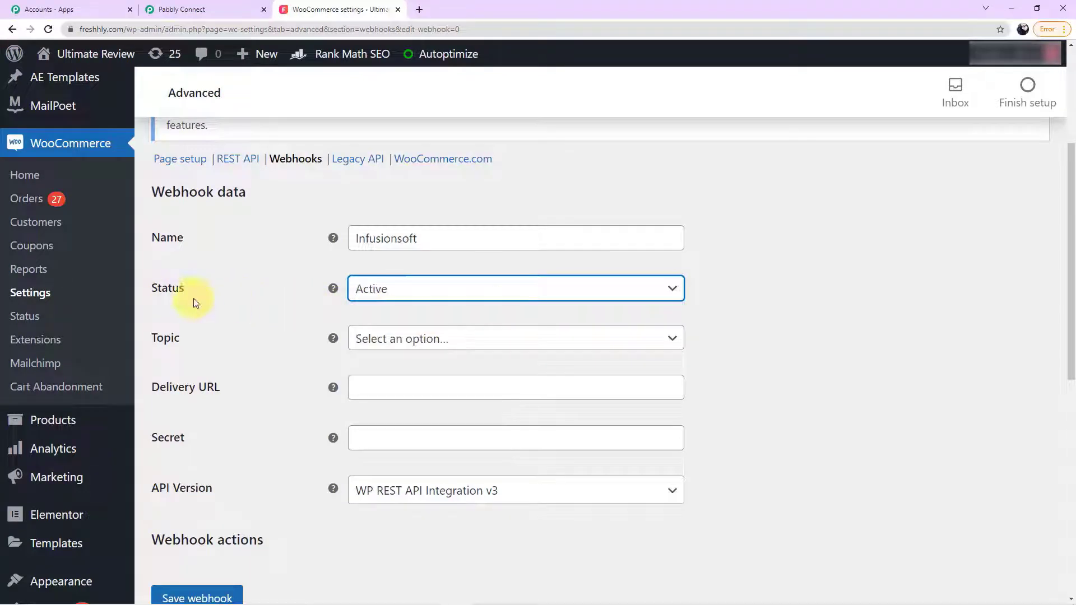
Step: Set the webhook's topic to Order created
scroll(498, 307, "down", 1)
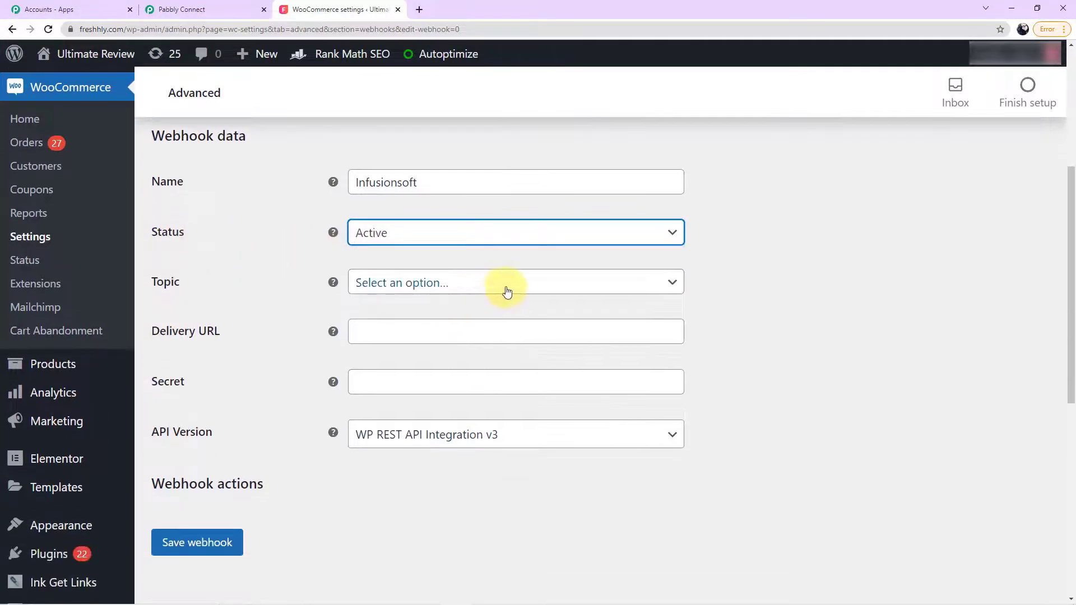
left_click(506, 290)
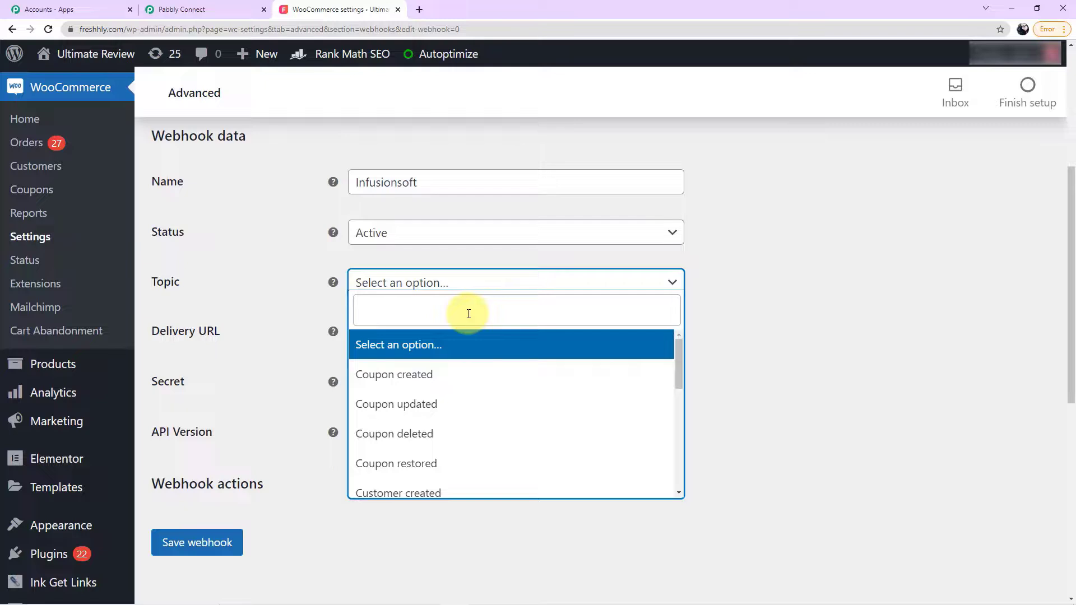
scroll(464, 381, "down", 2)
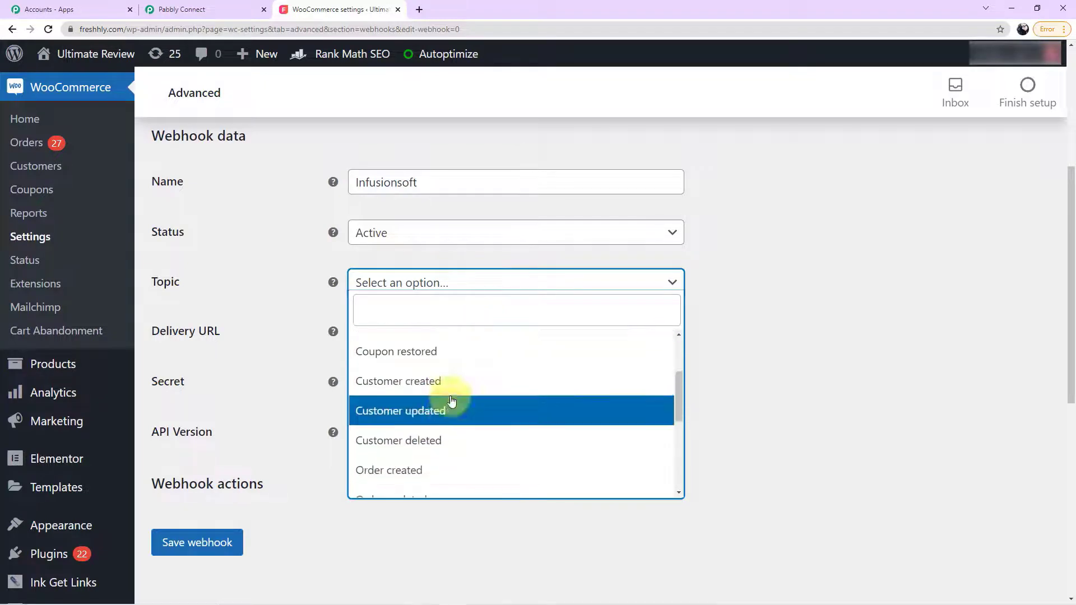
scroll(449, 407, "down", 1)
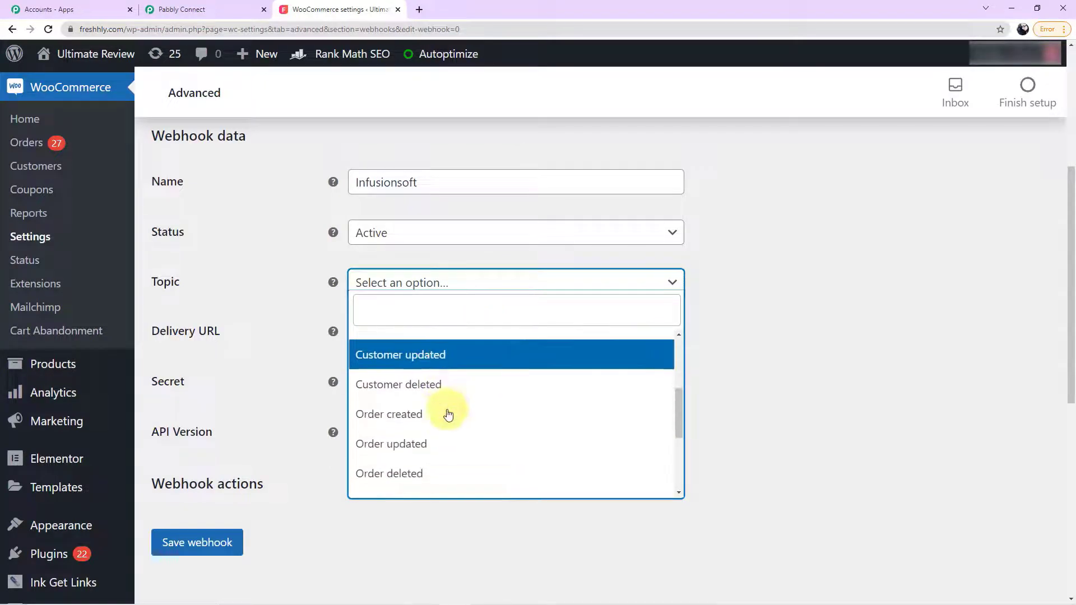
left_click(413, 419)
key("Tab")
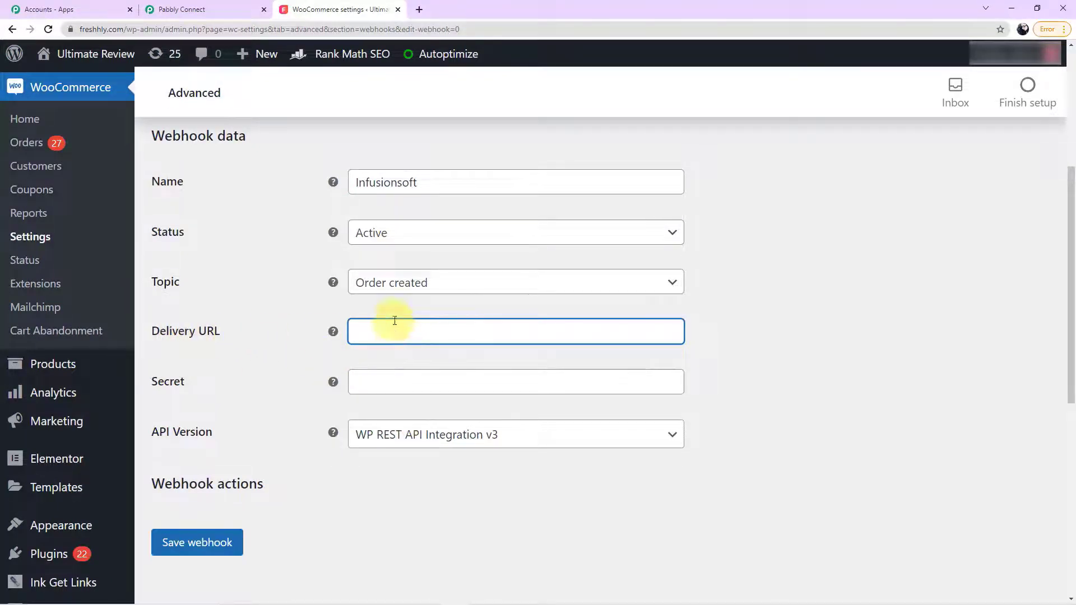
Step: Copy the trigger's webhook URL from Pabbly Connect into the WooCommerce webhook's Delivery URL and save the webhook
left_click(212, 7)
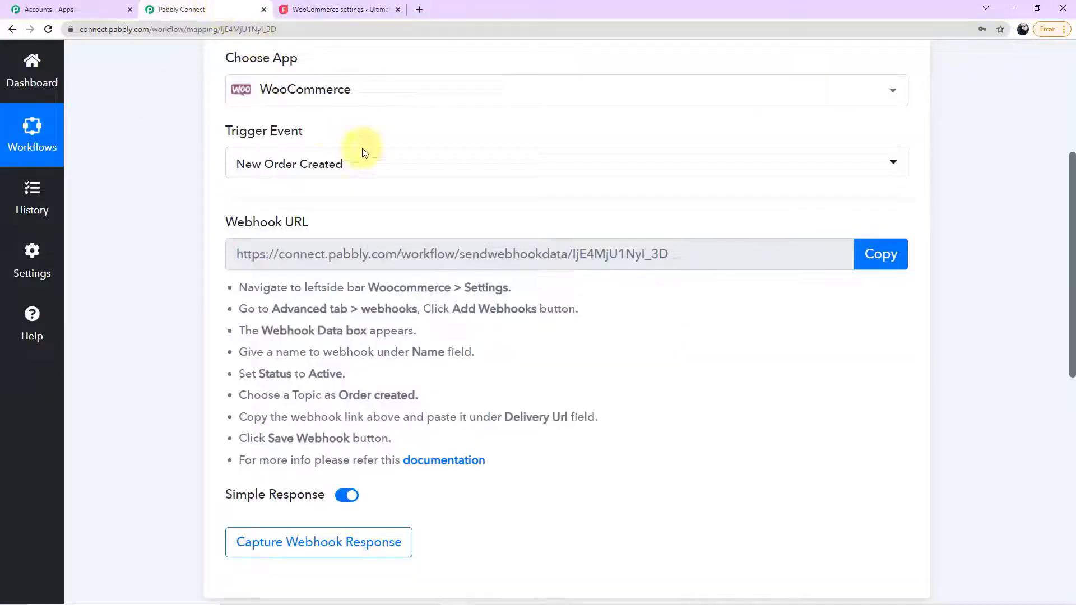
left_click(887, 255)
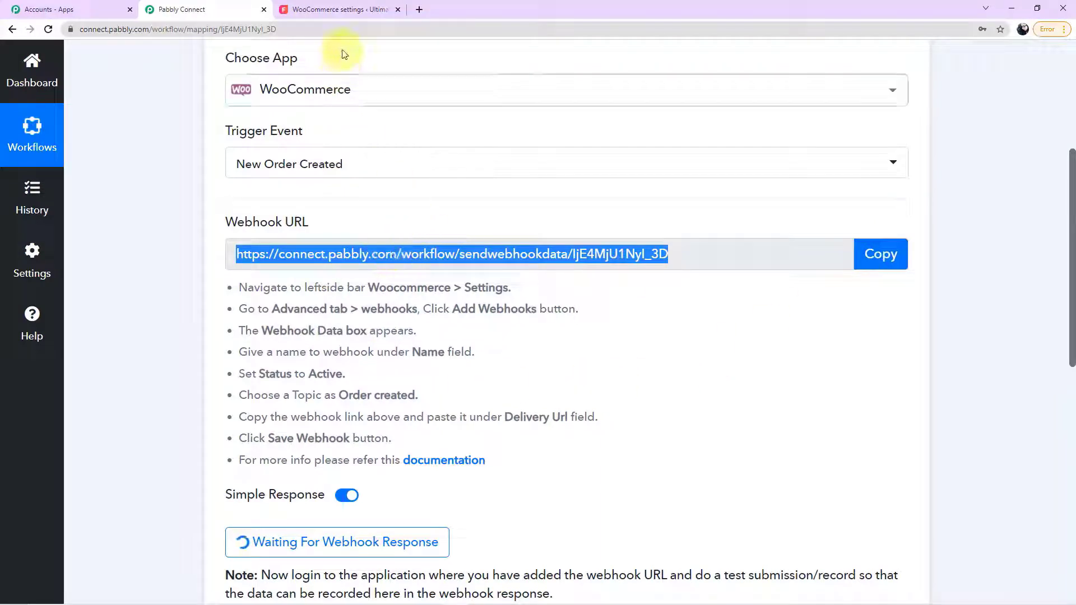
scroll(393, 387, "down", 2)
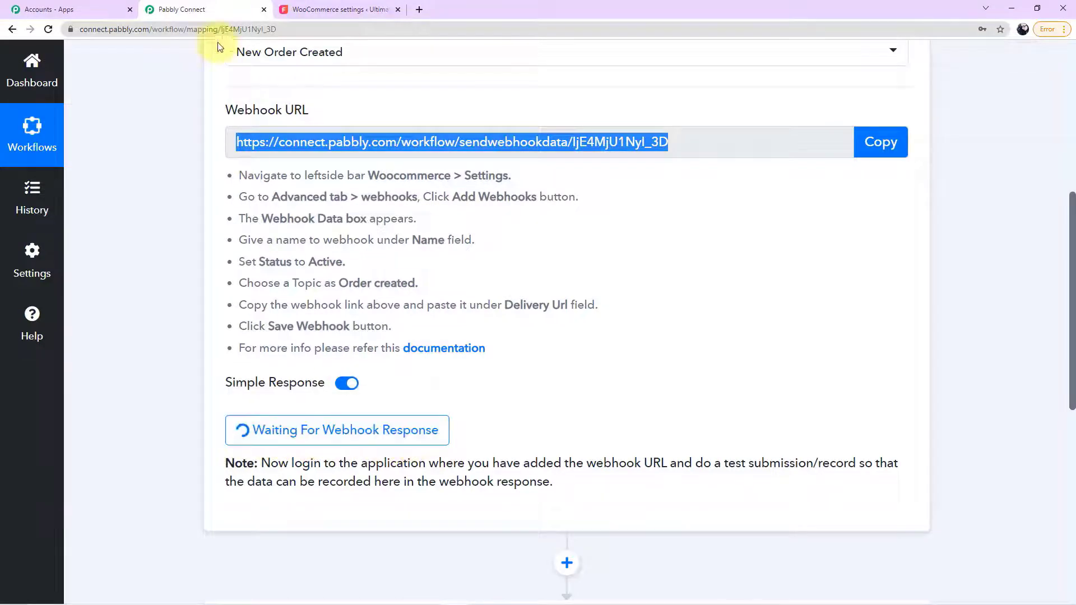
left_click(353, 7)
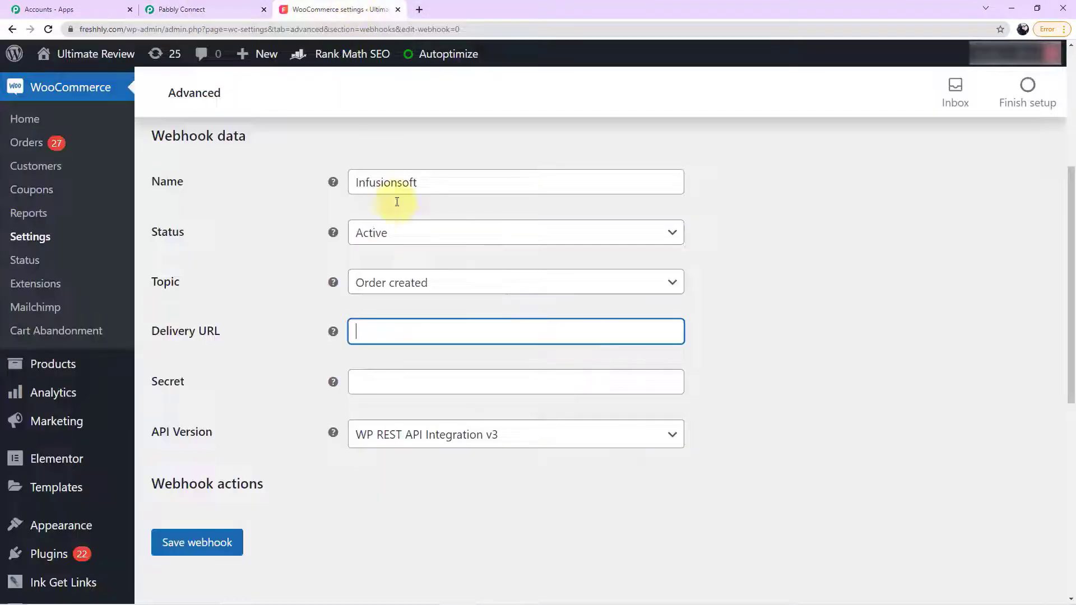
left_click(421, 333)
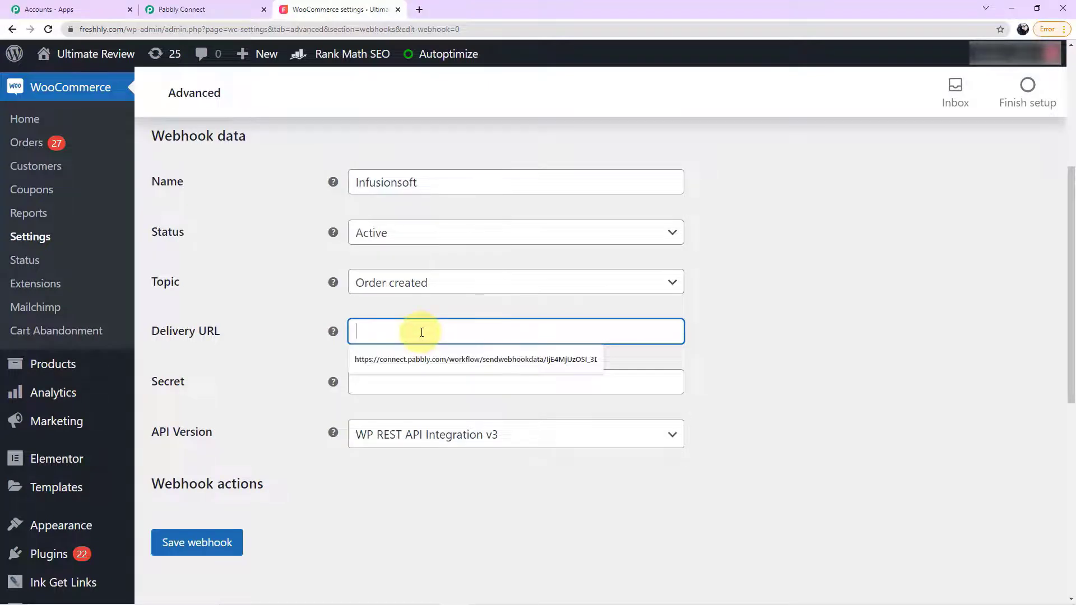
key("ctrl+v")
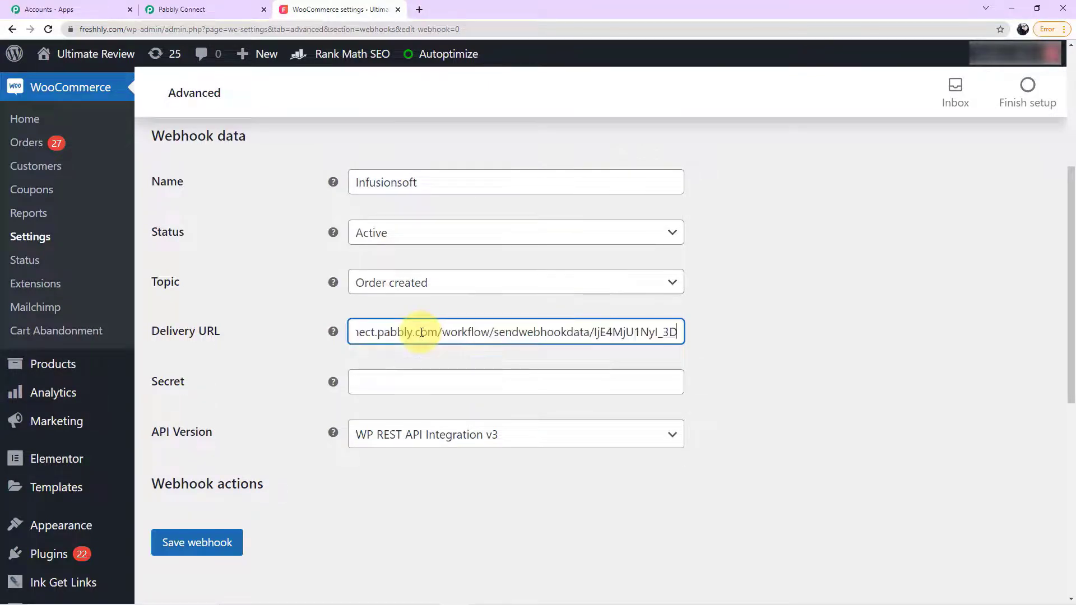
scroll(432, 357, "down", 1)
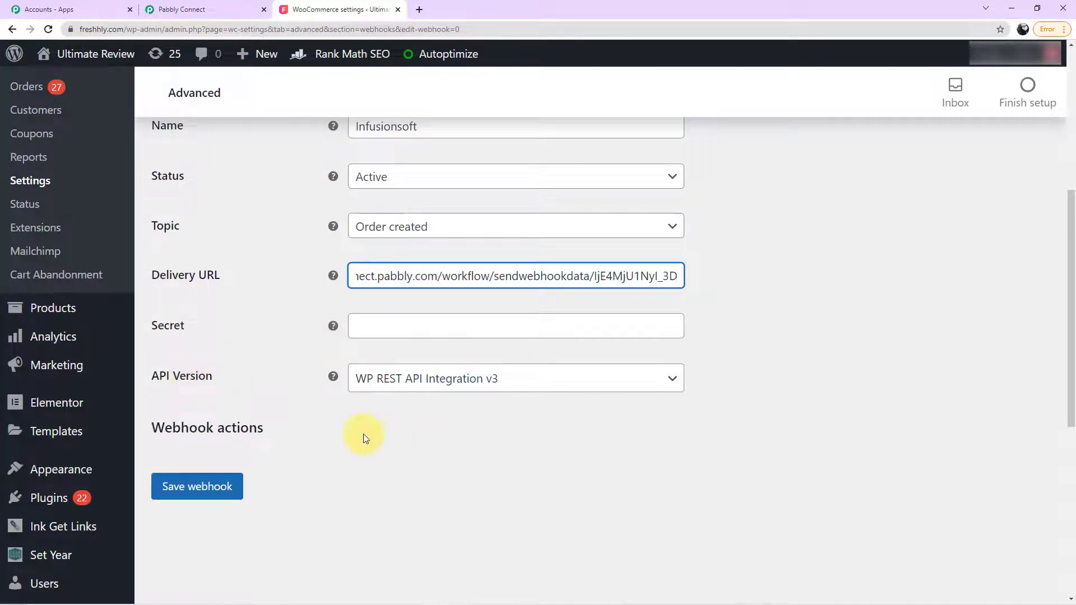
left_click(201, 479)
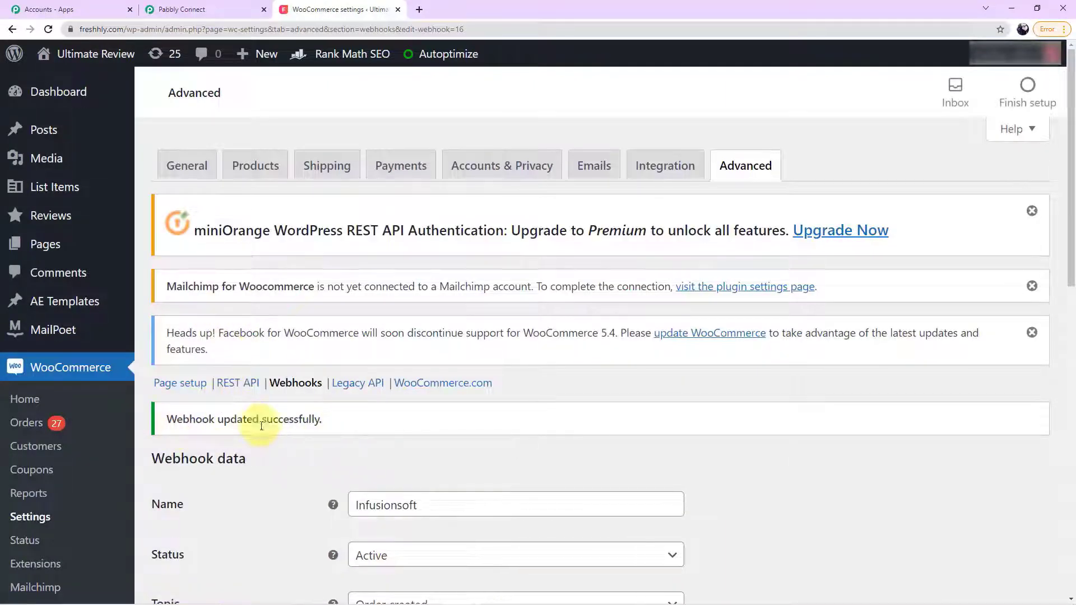
Step: Open the store's list of all products
scroll(61, 410, "down", 4)
mouse_move(58, 420)
left_click(186, 425)
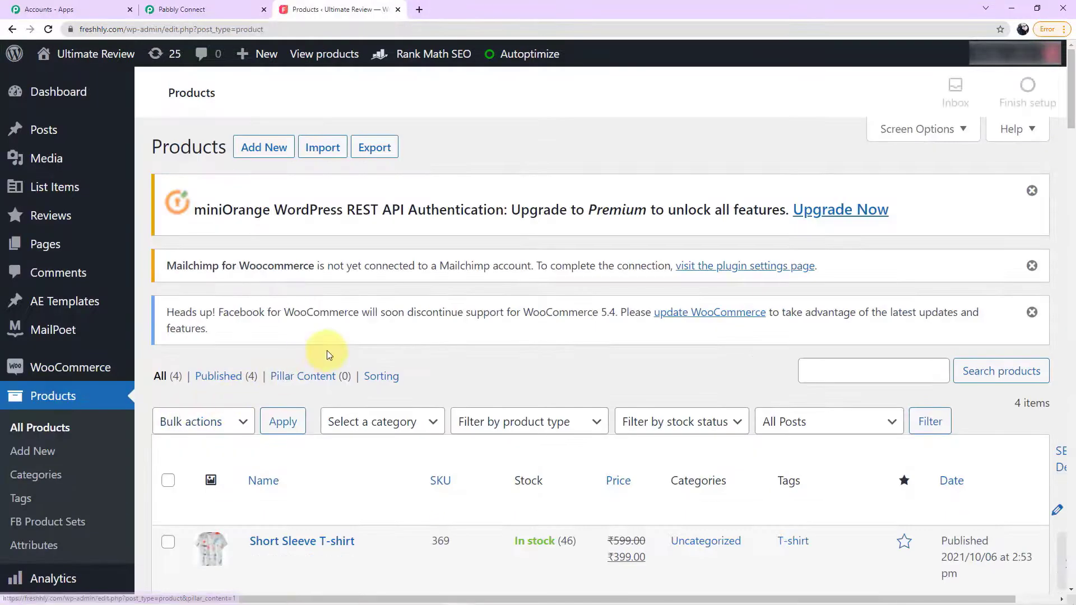
scroll(341, 398, "down", 3)
scroll(341, 396, "down", 7)
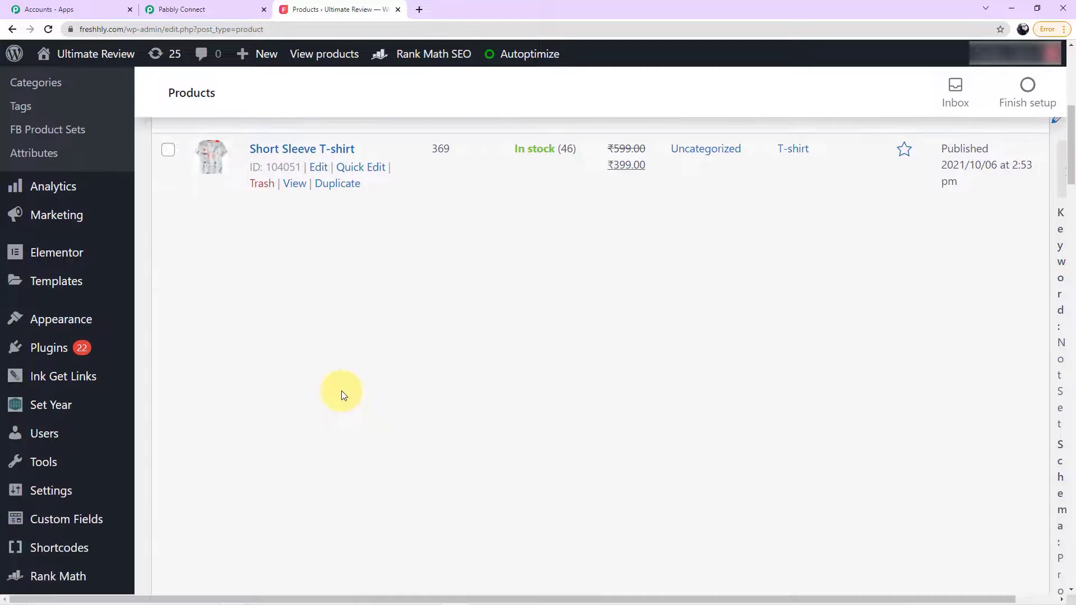
Step: Look through the products page and the admin navigation, and reload the list of all products
scroll(356, 371, "up", 3)
scroll(355, 372, "up", 3)
scroll(116, 464, "down", 3)
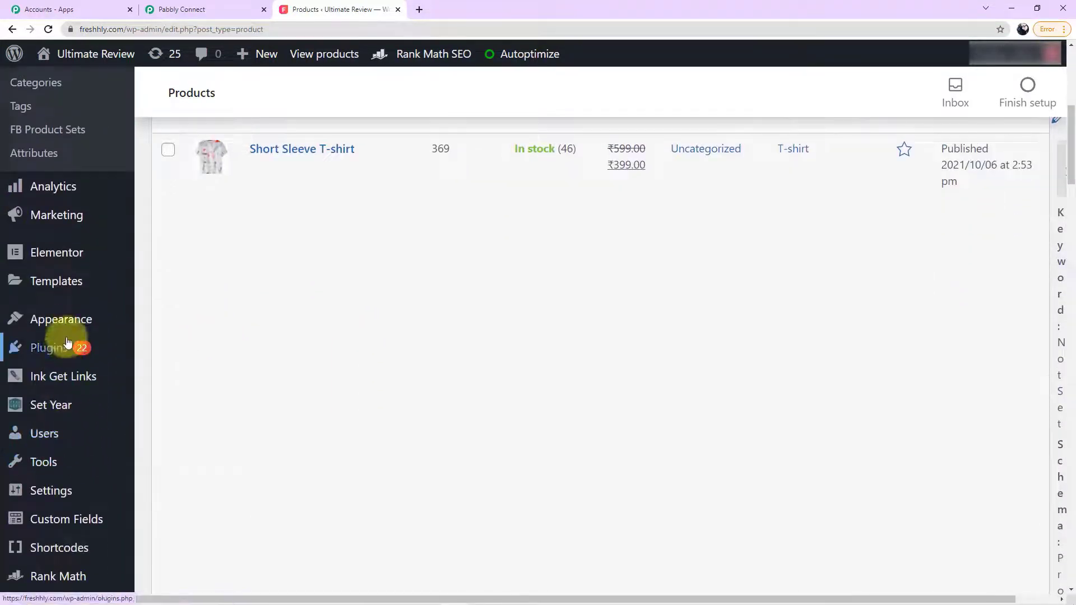
mouse_move(76, 371)
scroll(76, 370, "down", 5)
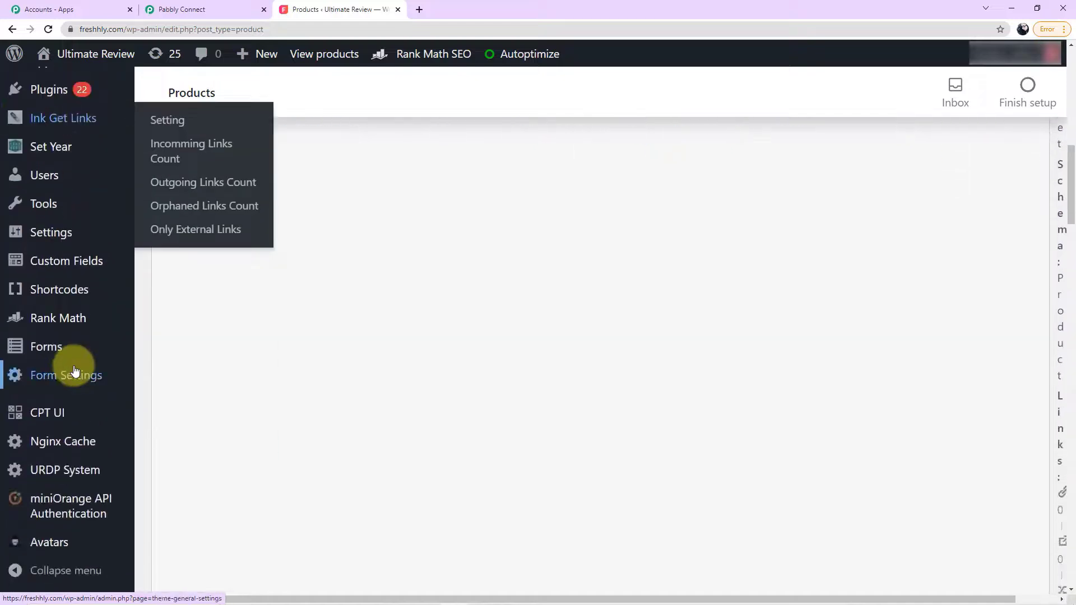
scroll(76, 375, "up", 2)
scroll(76, 375, "up", 8)
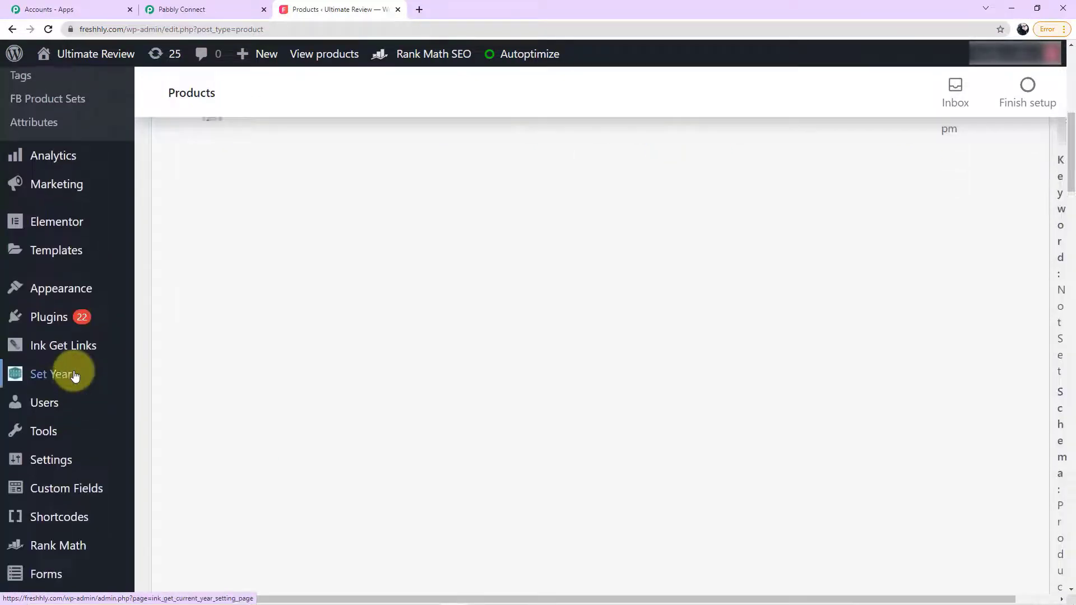
left_click(62, 343)
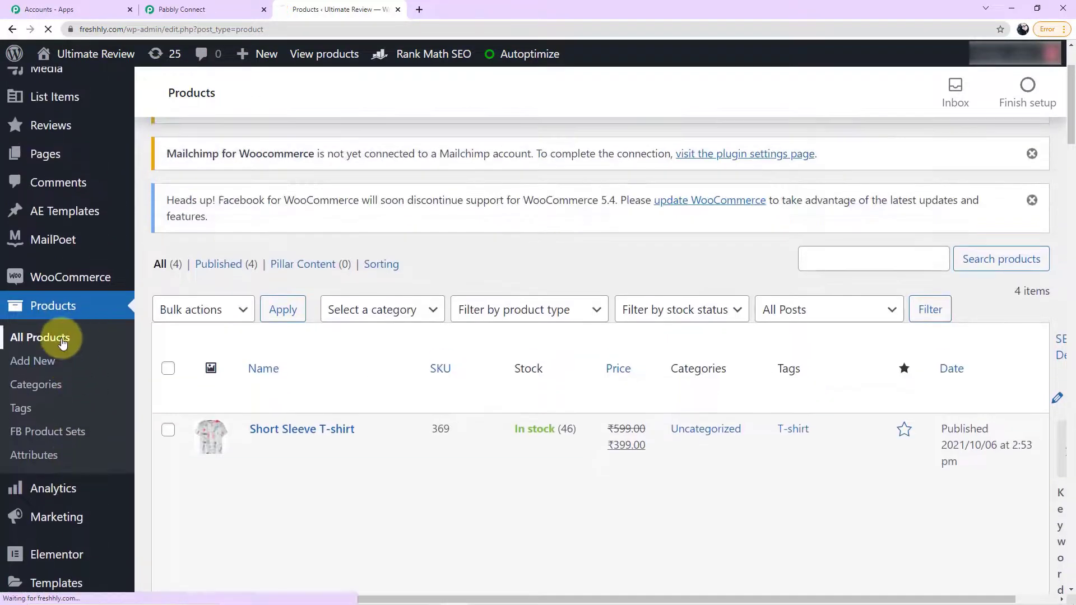
scroll(312, 336, "down", 3)
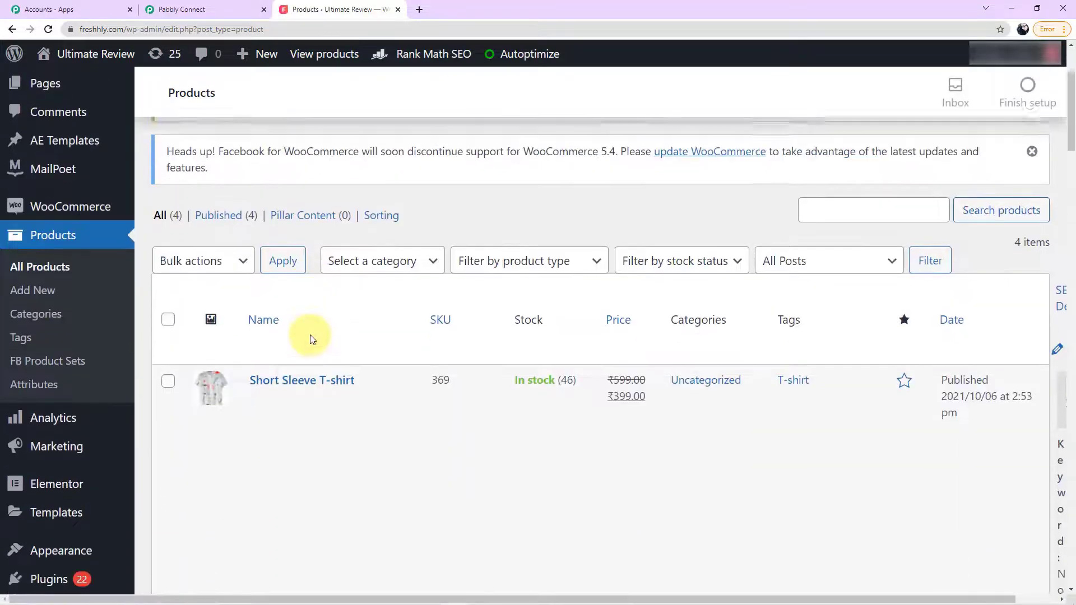
Step: Open the Short Sleeve T-shirt's store page from the product list and add one to the cart
scroll(310, 335, "down", 2)
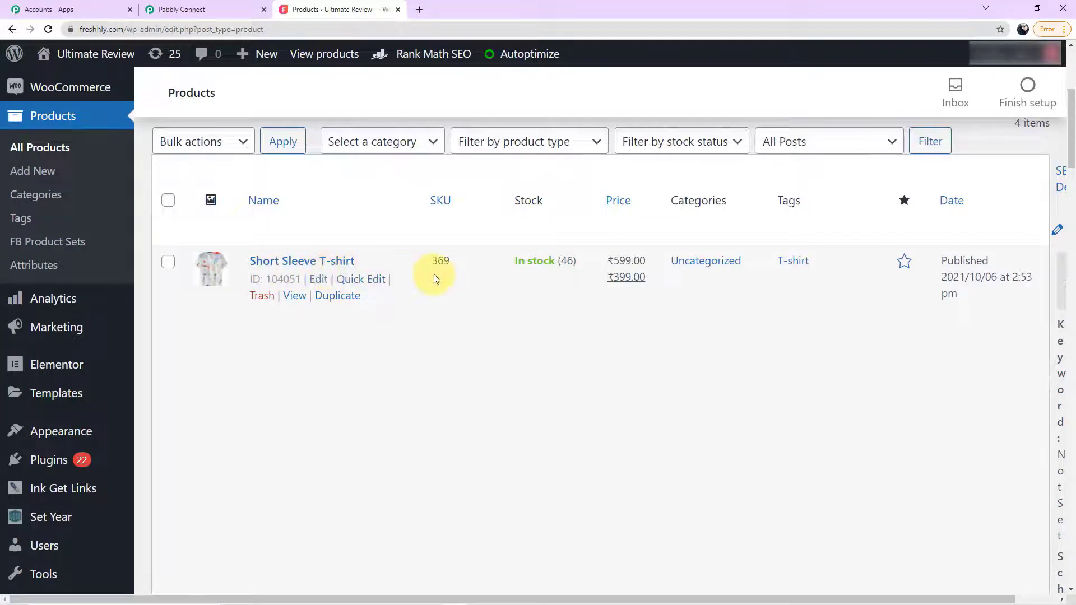
scroll(434, 274, "up", 2)
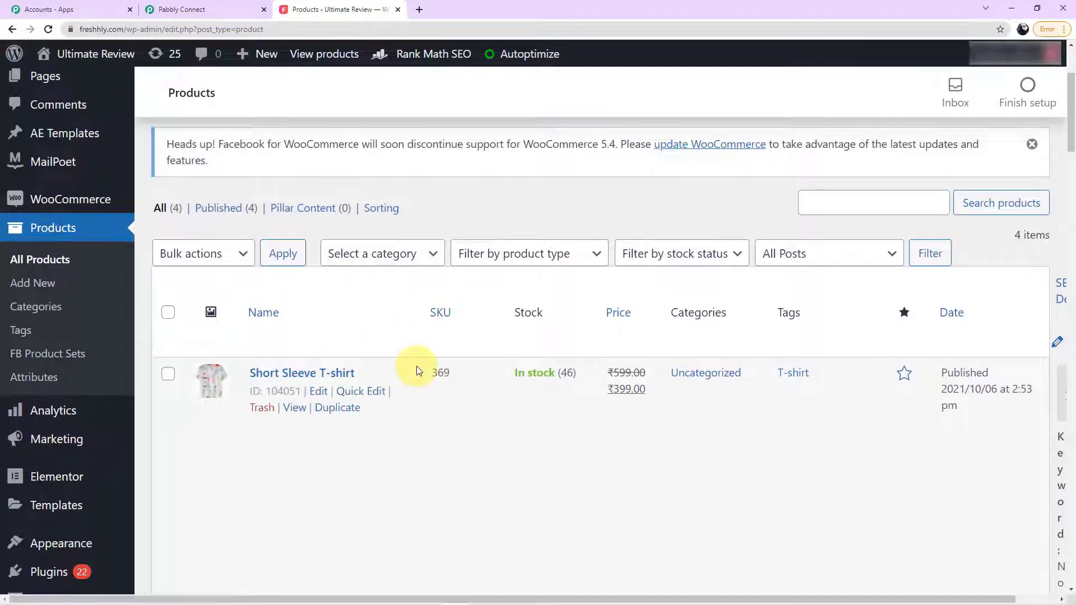
left_click(291, 408)
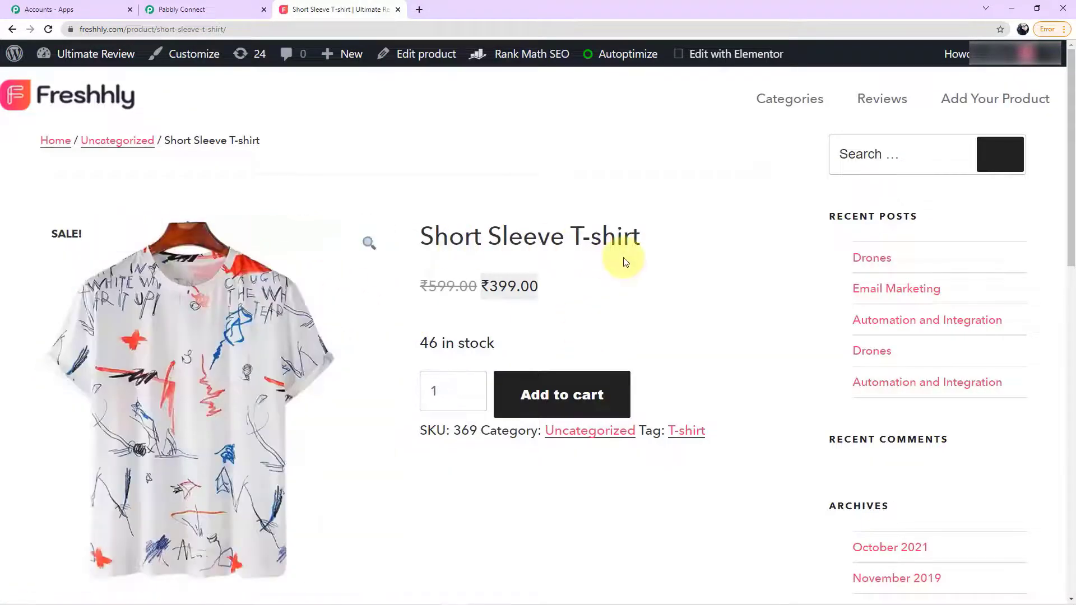
scroll(663, 277, "down", 1)
left_click(575, 345)
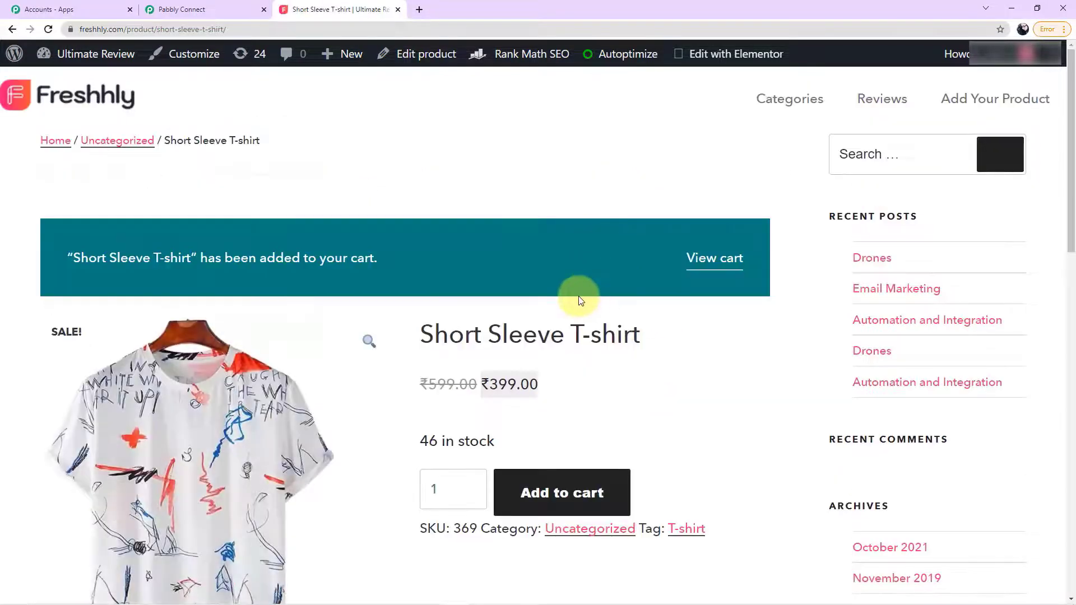
Step: View the cart and proceed to checkout with the Short Sleeve T-shirt
left_click(703, 270)
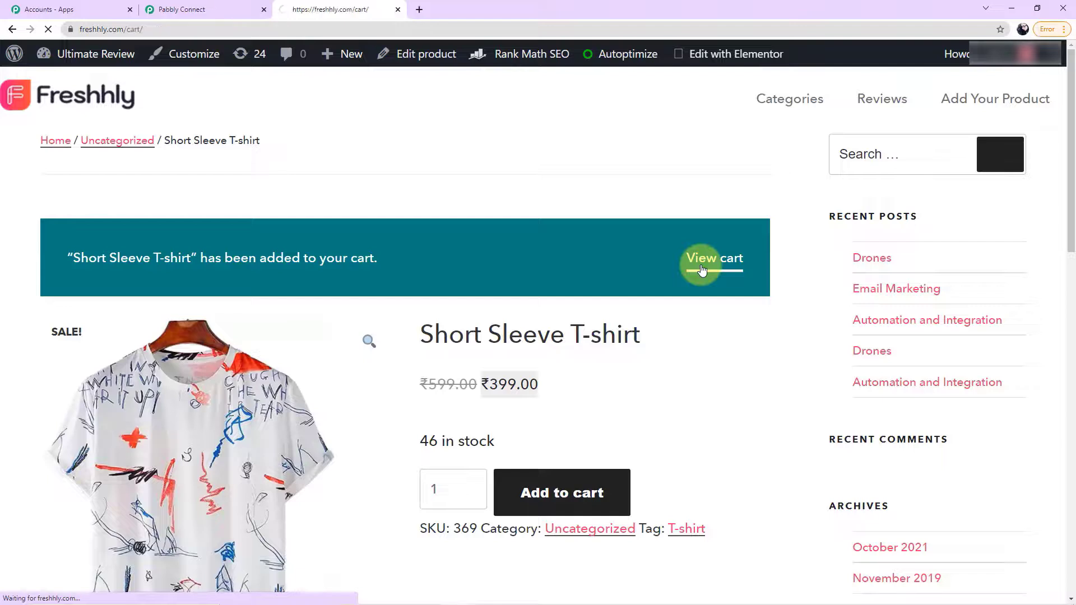
scroll(694, 309, "down", 2)
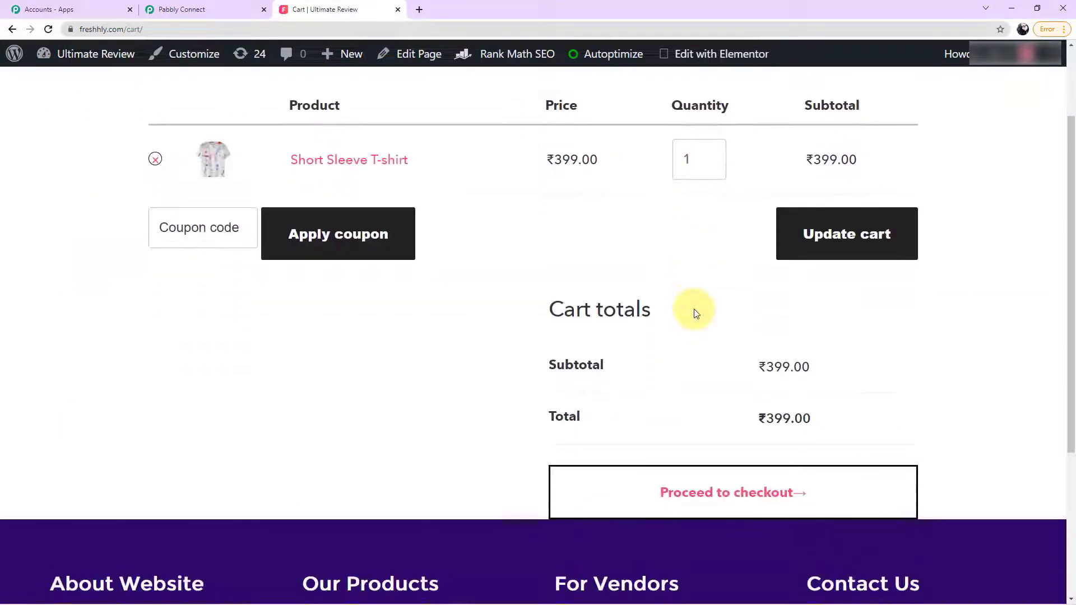
scroll(694, 309, "down", 1)
left_click(684, 444)
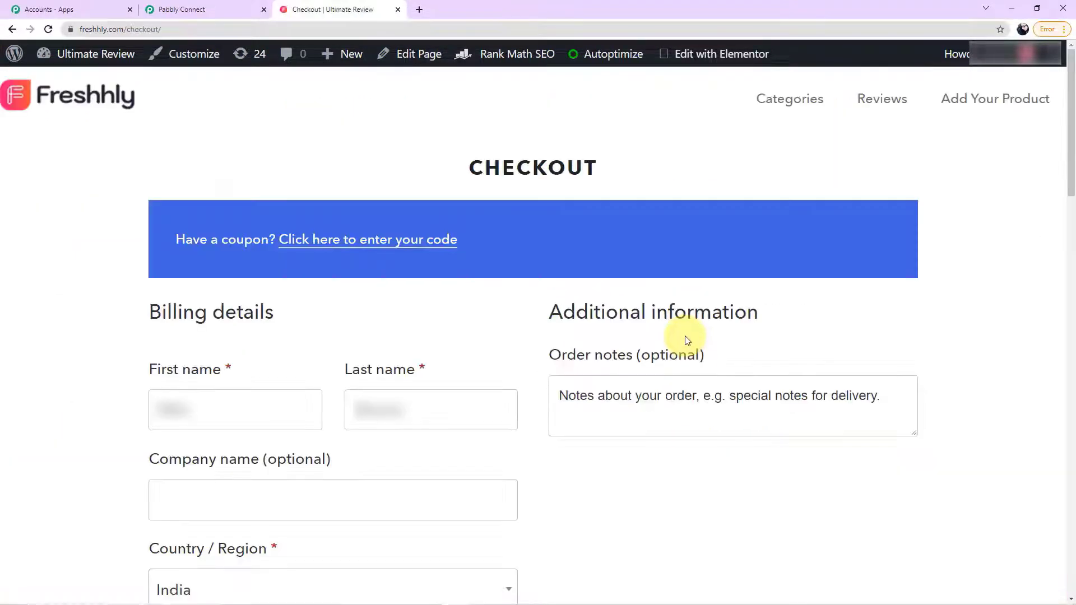
Step: Replace the first name and last name in the billing details with the test customer's name
scroll(645, 344, "down", 3)
left_click_drag(274, 242, 2, 224)
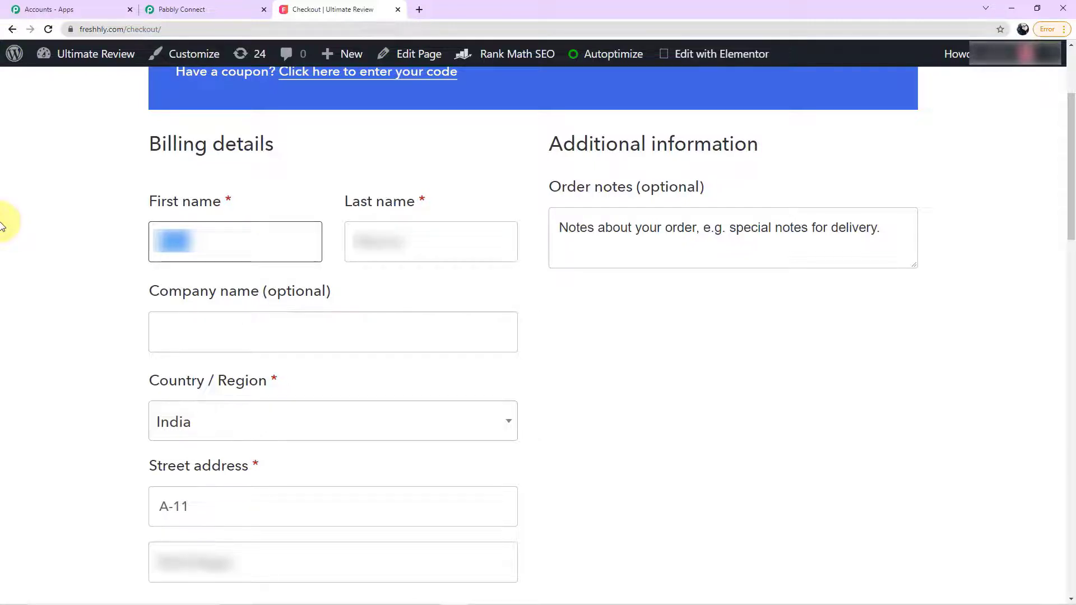
type("Rahul")
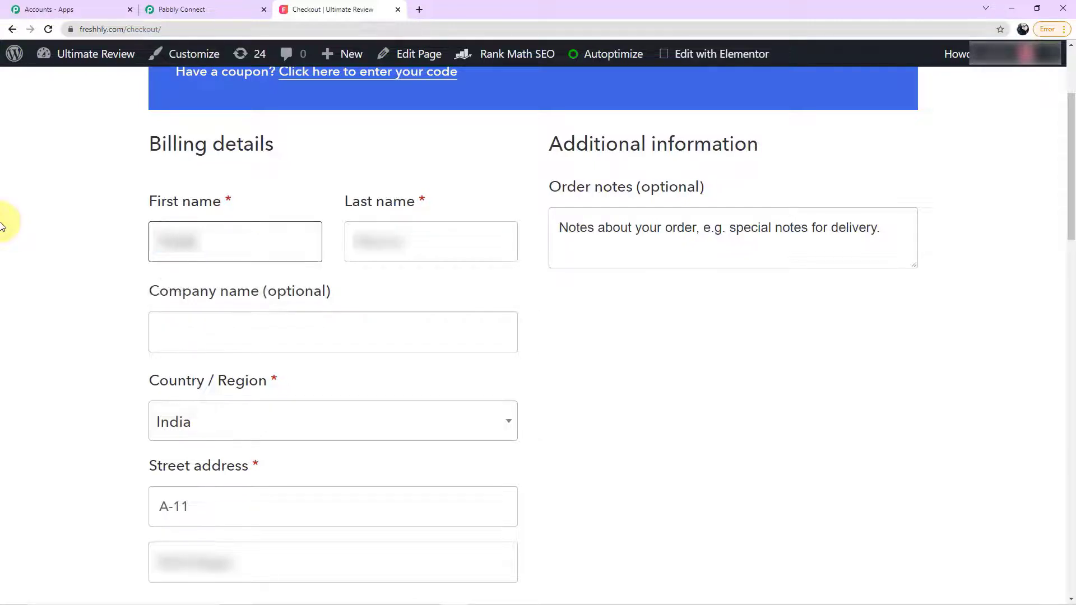
left_click(448, 237)
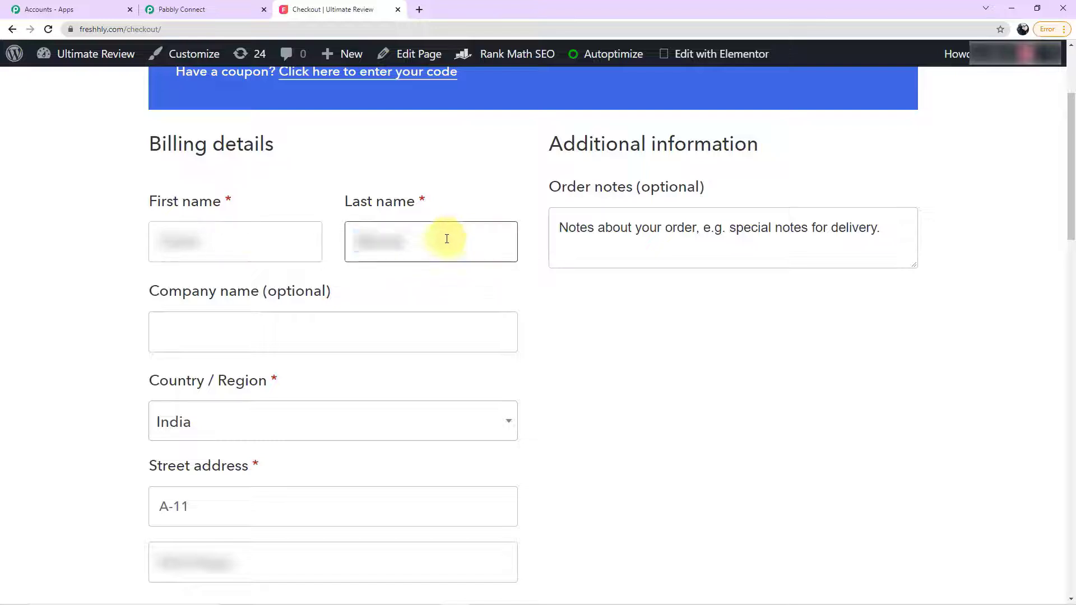
key("ctrl+a")
type("Ku")
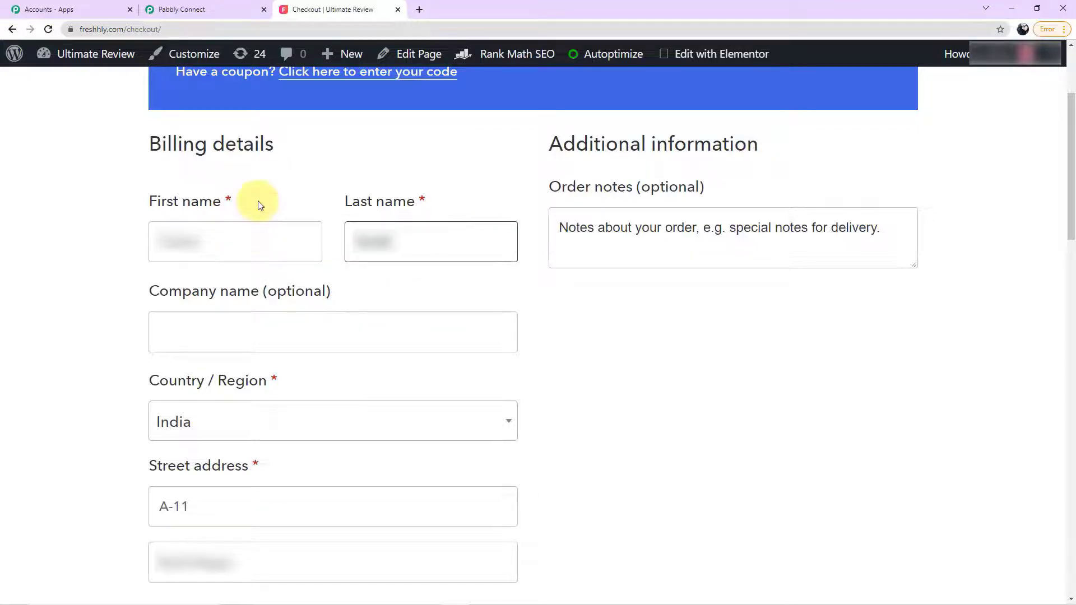
Step: Fill in the company name MB and the billing address and contact fields from a saved autofill entry
scroll(303, 253, "down", 1)
left_click(274, 278)
left_click(224, 318)
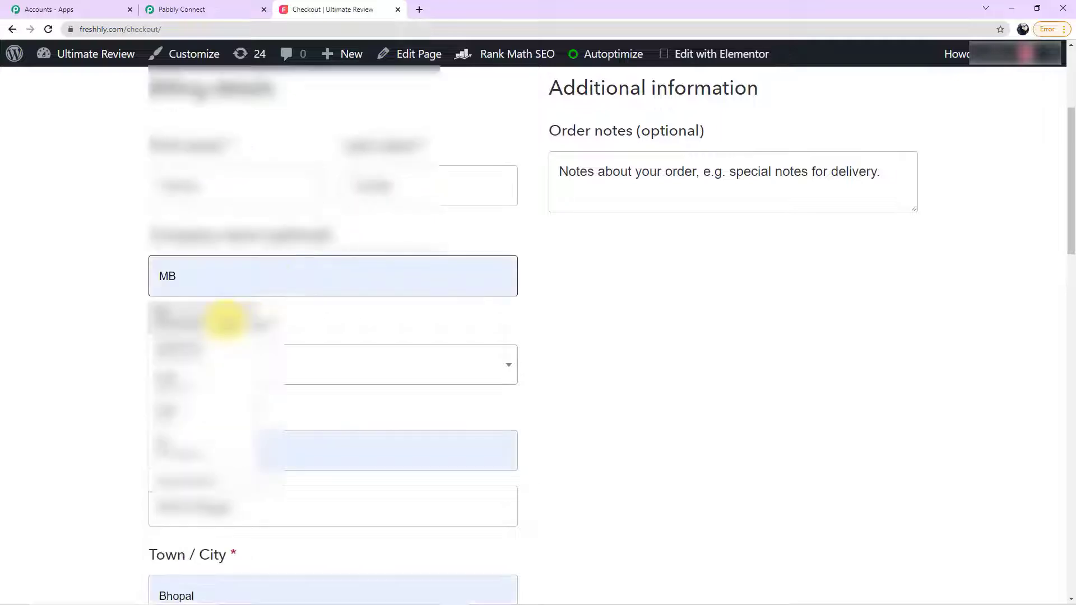
Step: Review the billing details from the company name through to the email address and order summary
scroll(159, 254, "down", 6)
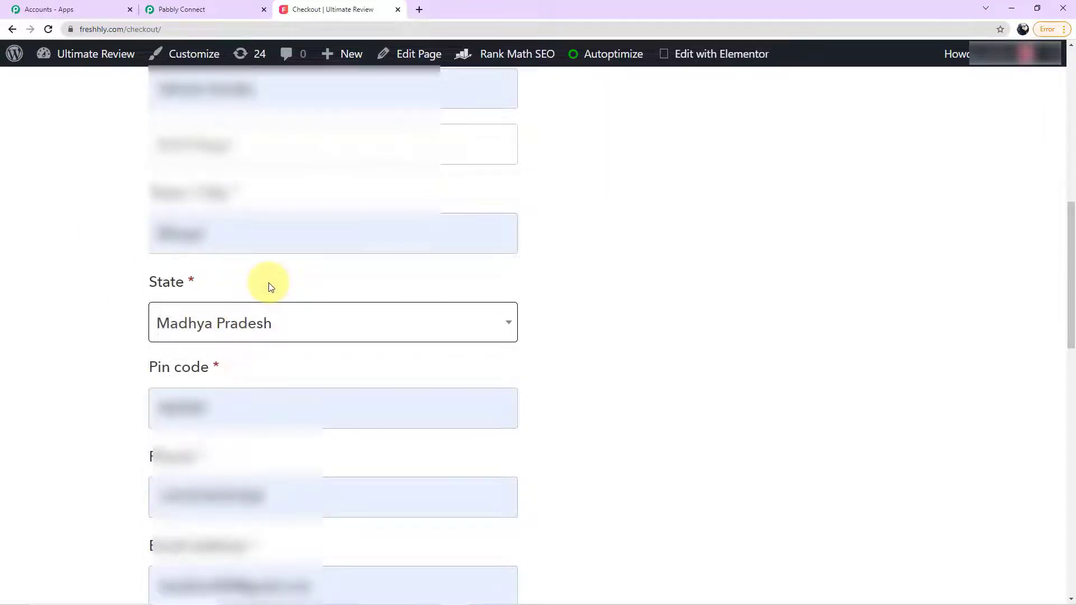
scroll(270, 287, "up", 2)
scroll(268, 283, "up", 6)
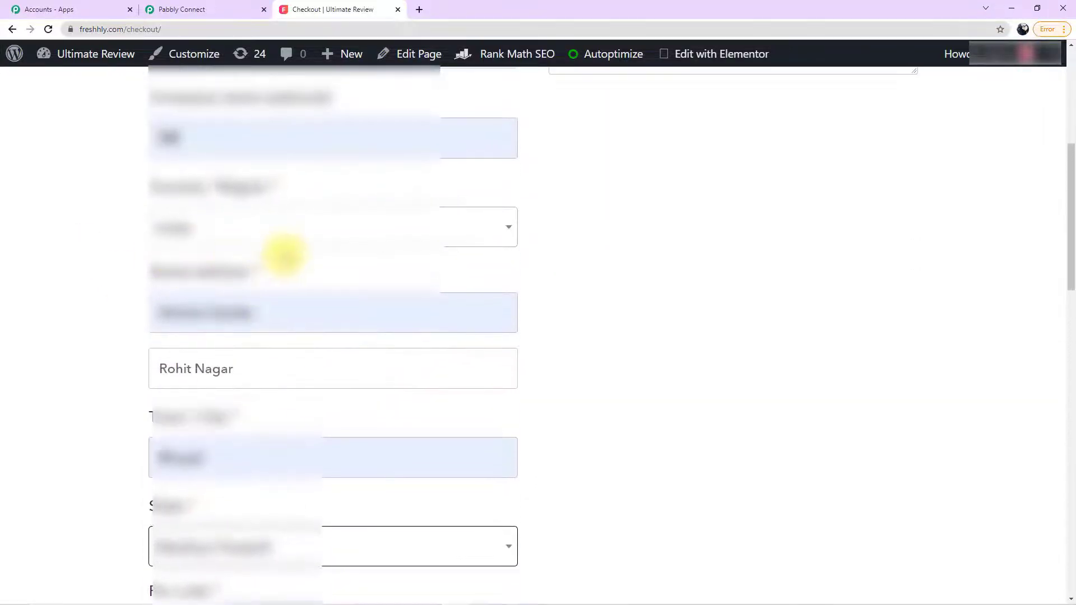
scroll(284, 255, "down", 7)
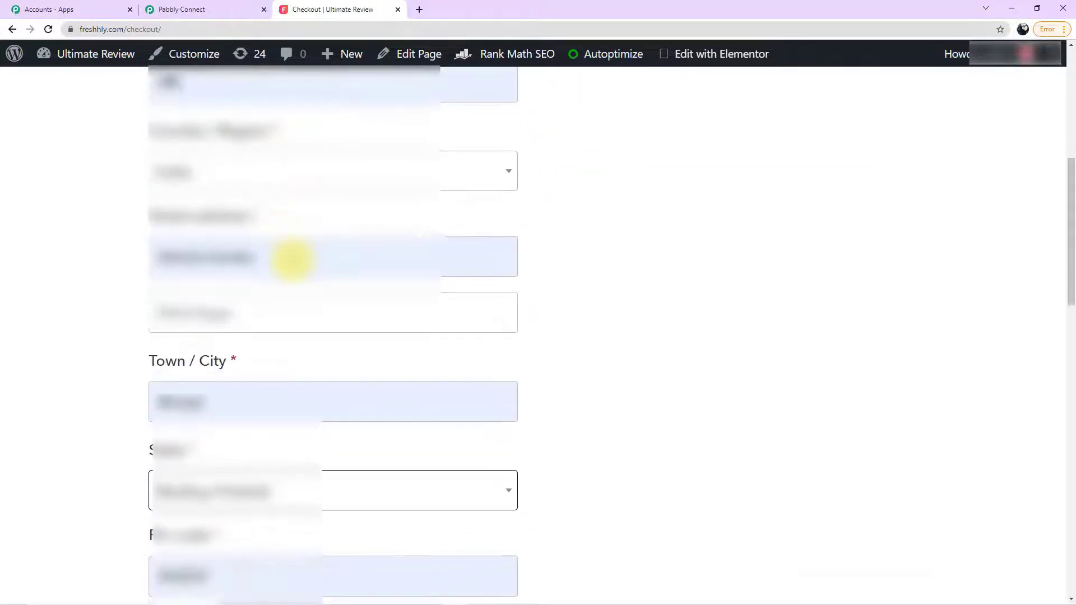
scroll(308, 252, "up", 2)
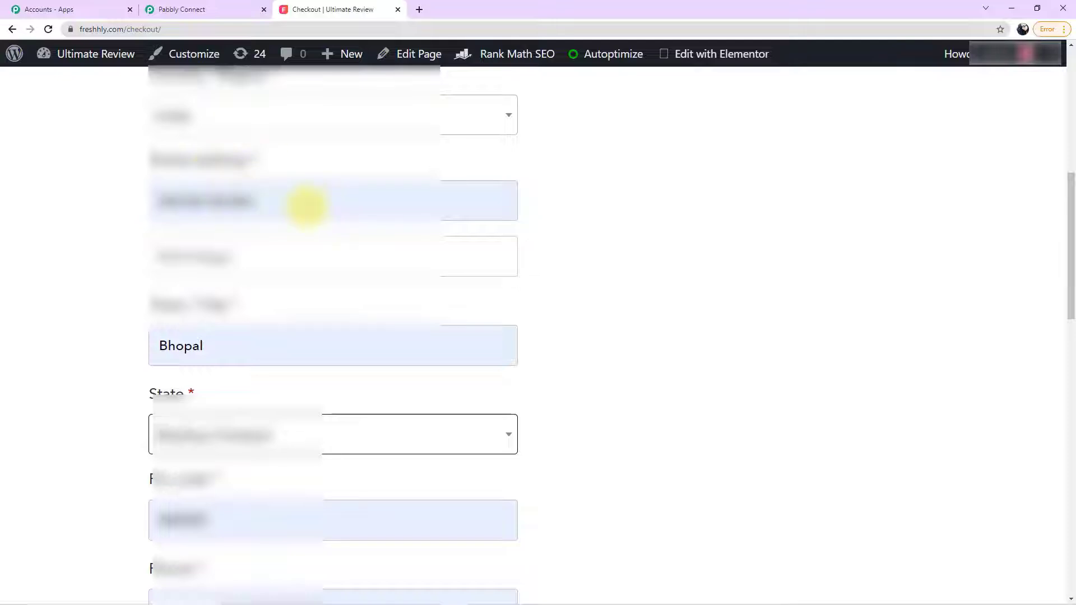
scroll(274, 213, "down", 5)
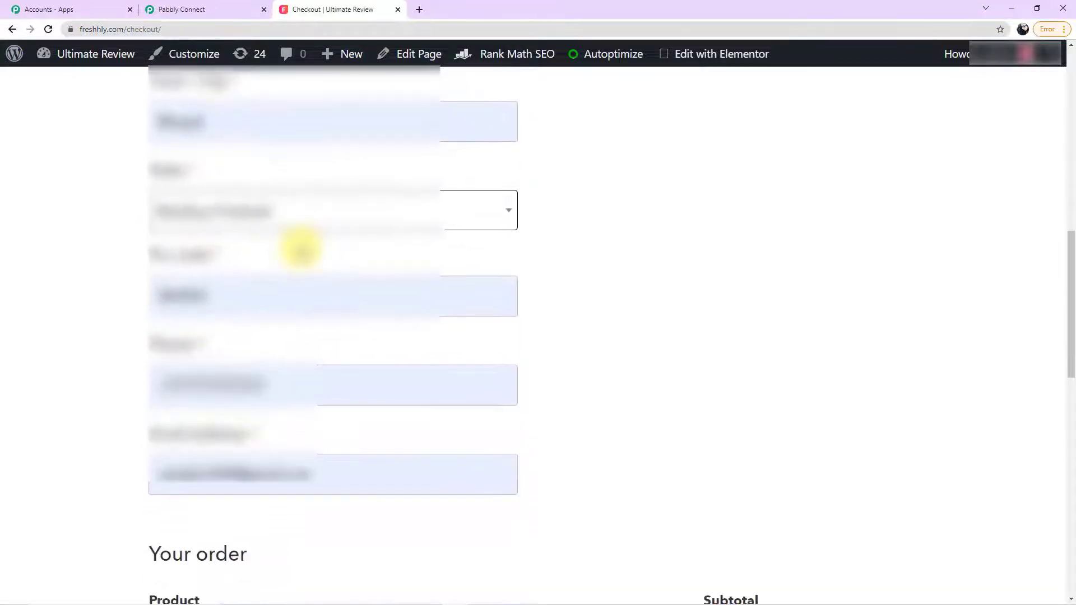
scroll(246, 258, "down", 1)
scroll(347, 308, "down", 2)
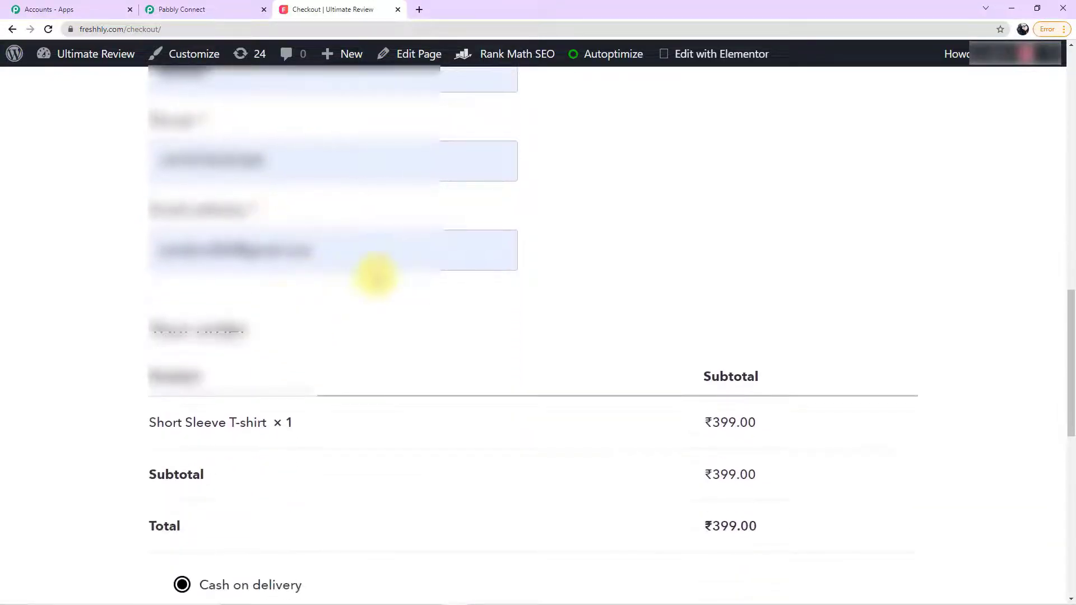
Step: Replace the billing email address with the test customer's email
scroll(313, 264, "up", 1)
triple_click(345, 296)
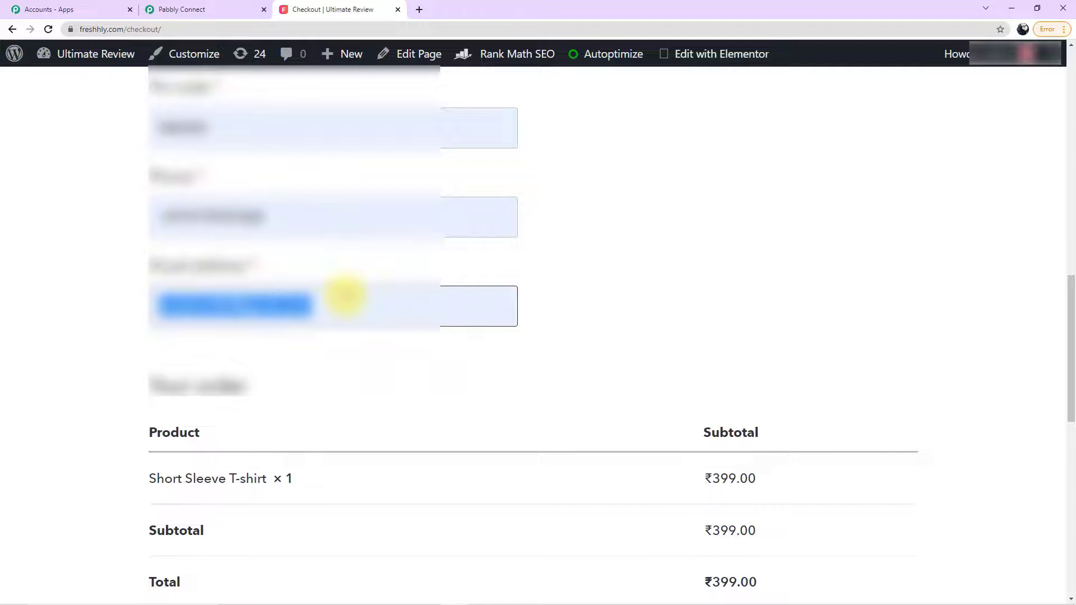
type("dem")
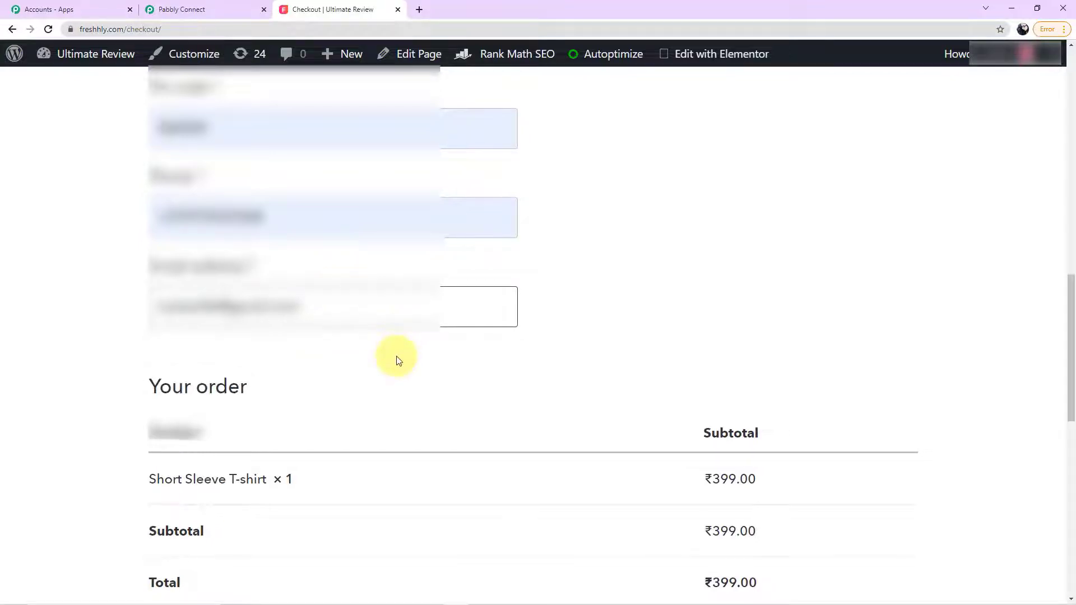
Step: Recheck the billing details, place the order with Cash on delivery, and review the order confirmation
scroll(397, 359, "up", 5)
scroll(395, 356, "up", 5)
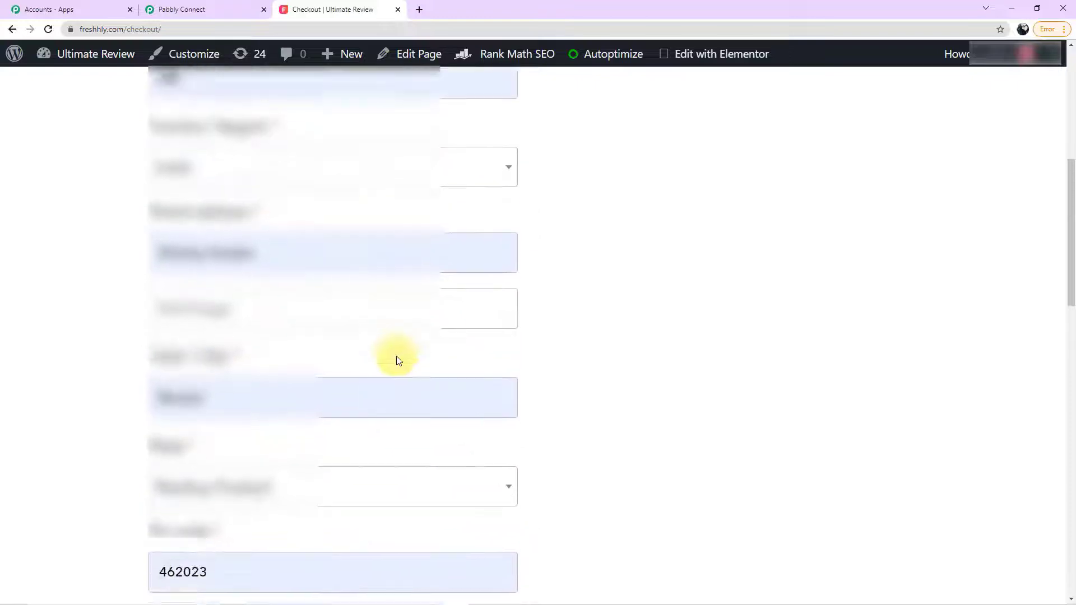
scroll(408, 354, "down", 11)
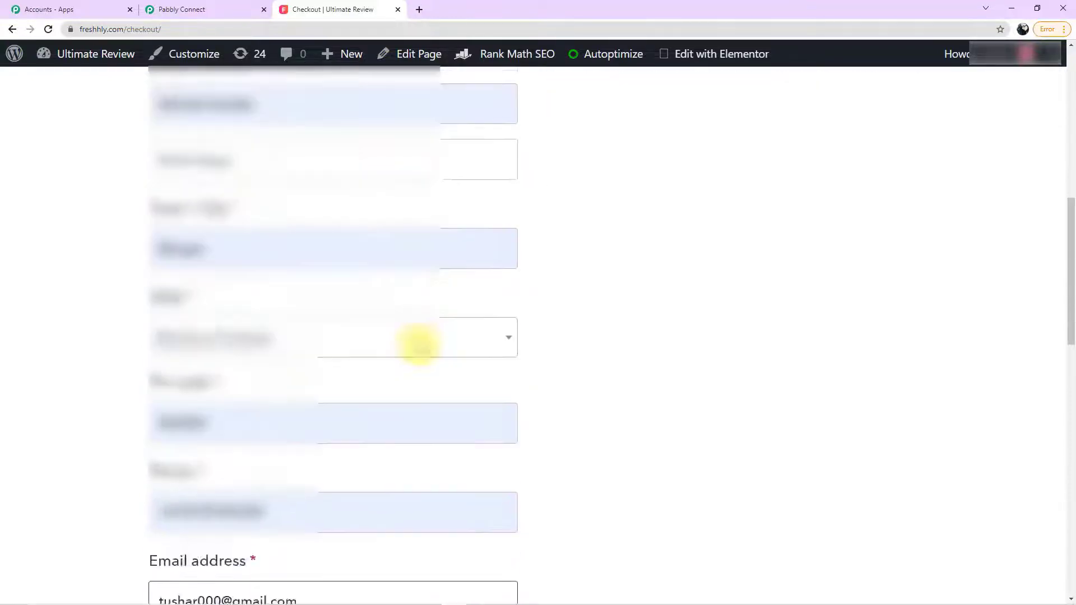
scroll(586, 377, "down", 8)
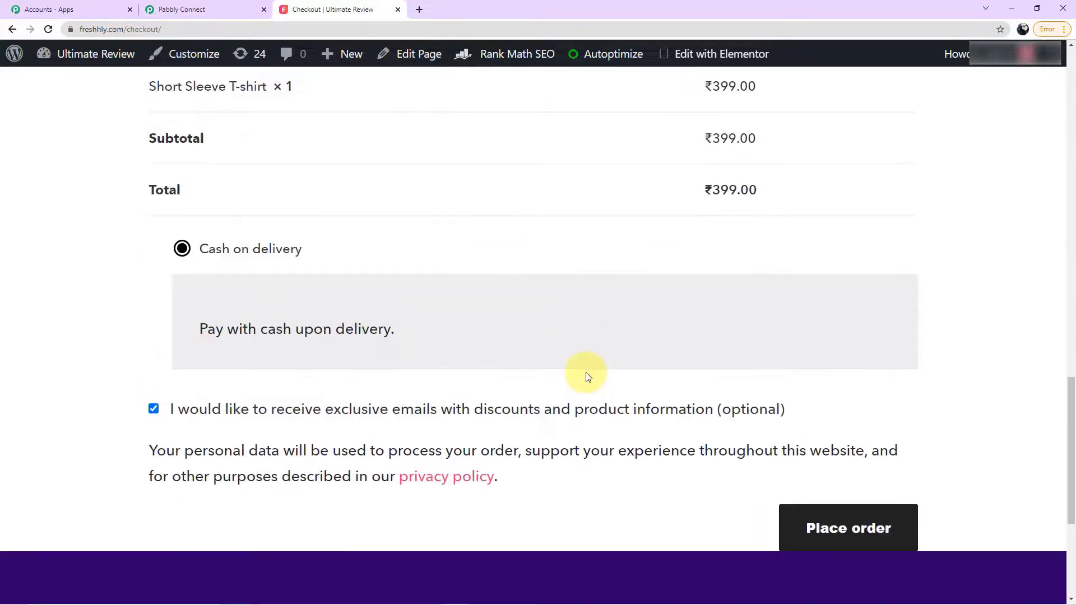
left_click(871, 365)
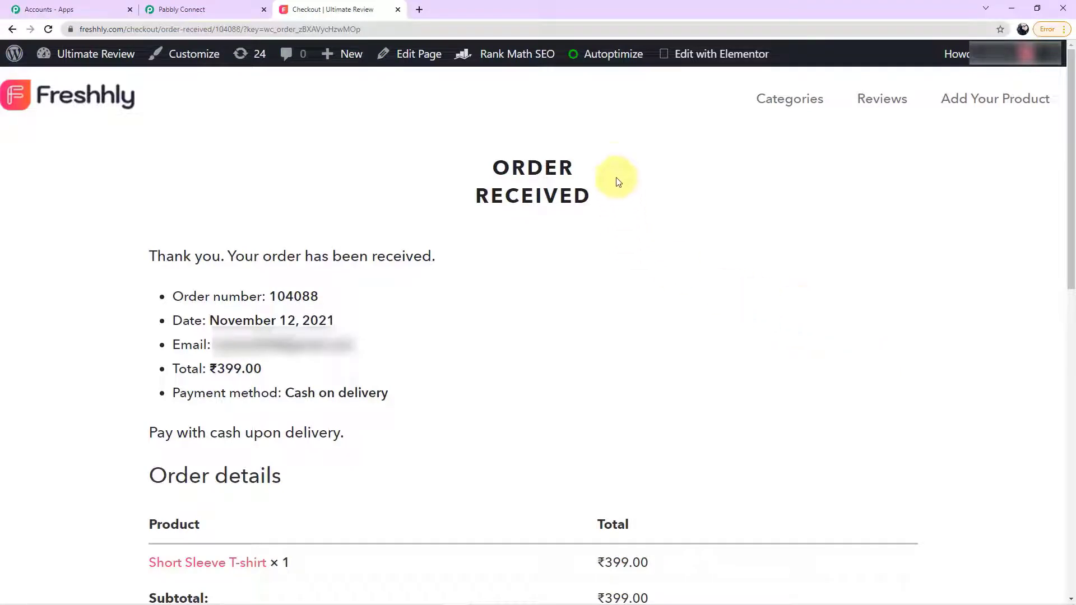
scroll(612, 292, "down", 2)
scroll(613, 295, "down", 4)
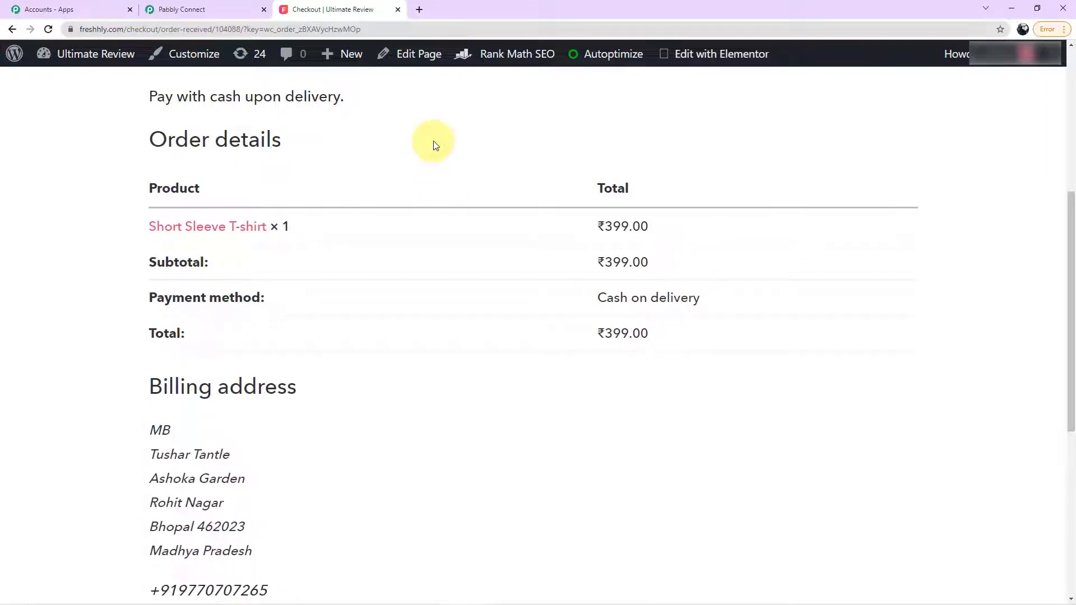
scroll(433, 145, "up", 4)
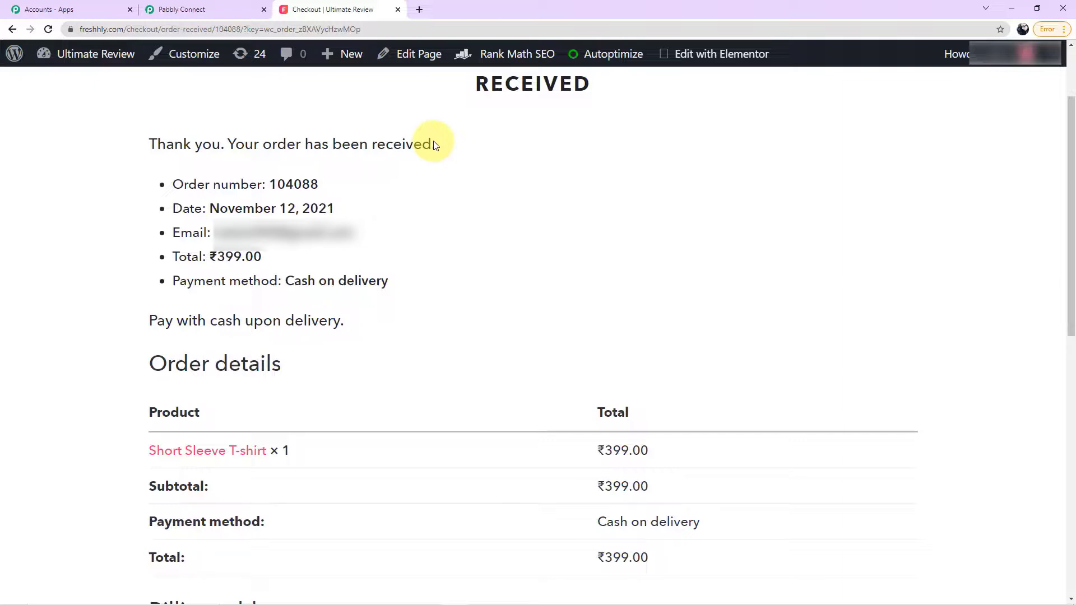
Step: Switch to Pabbly Connect and recapture the WooCommerce trigger's webhook response, agreeing to the recapture
left_click(204, 9)
scroll(607, 335, "down", 1)
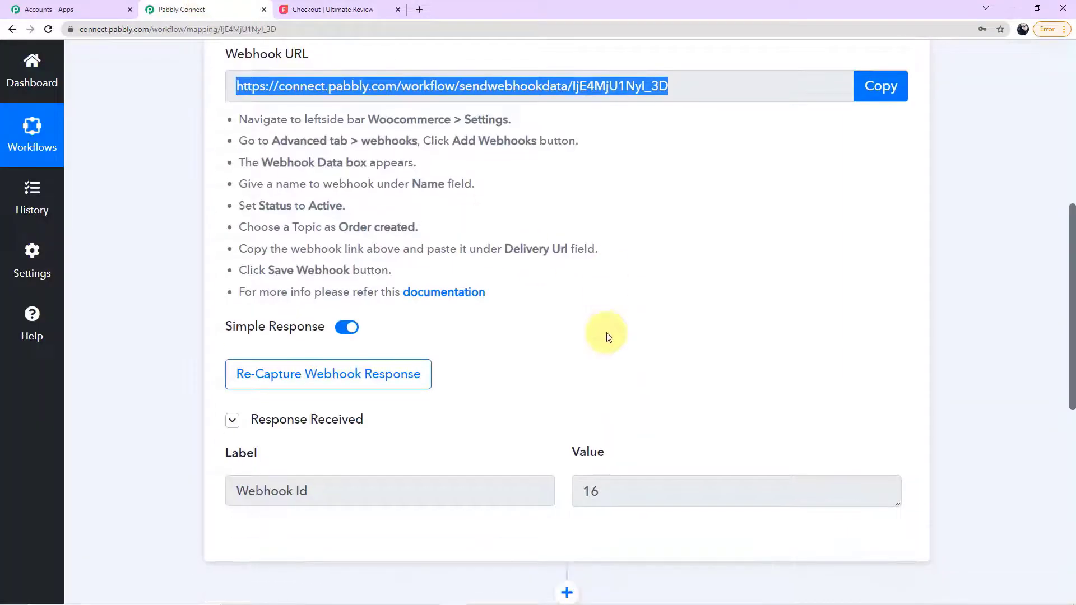
left_click(312, 376)
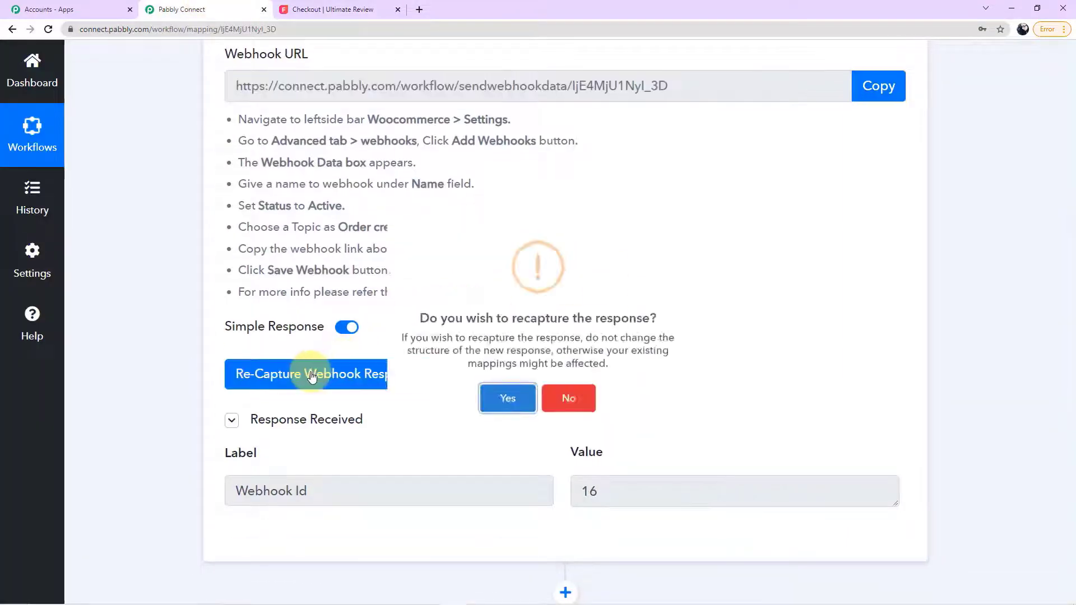
left_click(493, 427)
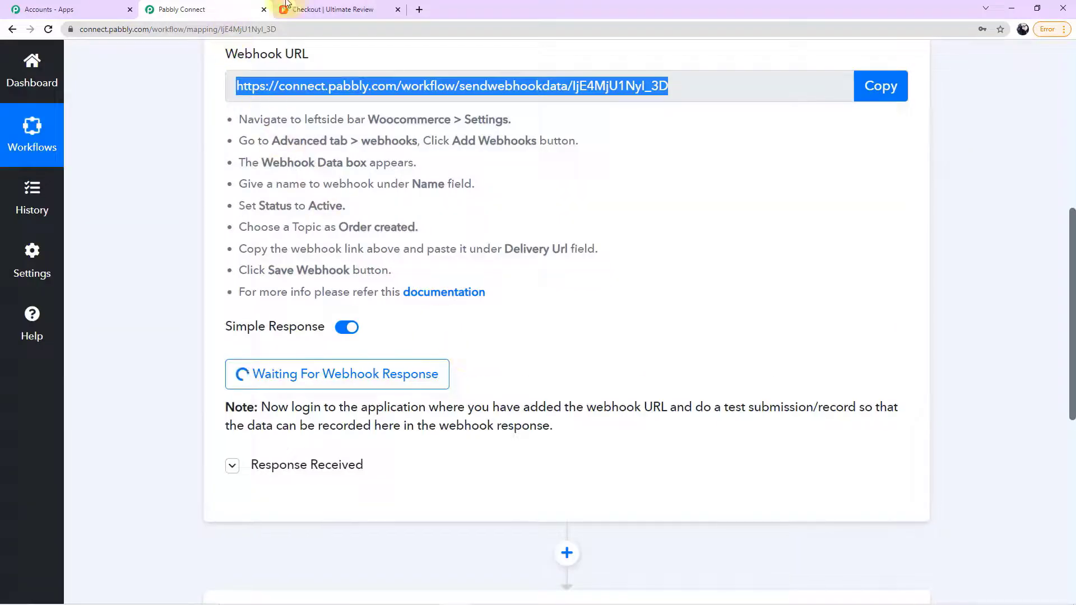
Step: Reload the store's order confirmation page and check the trigger in Pabbly Connect for the webhook response
left_click(330, 6)
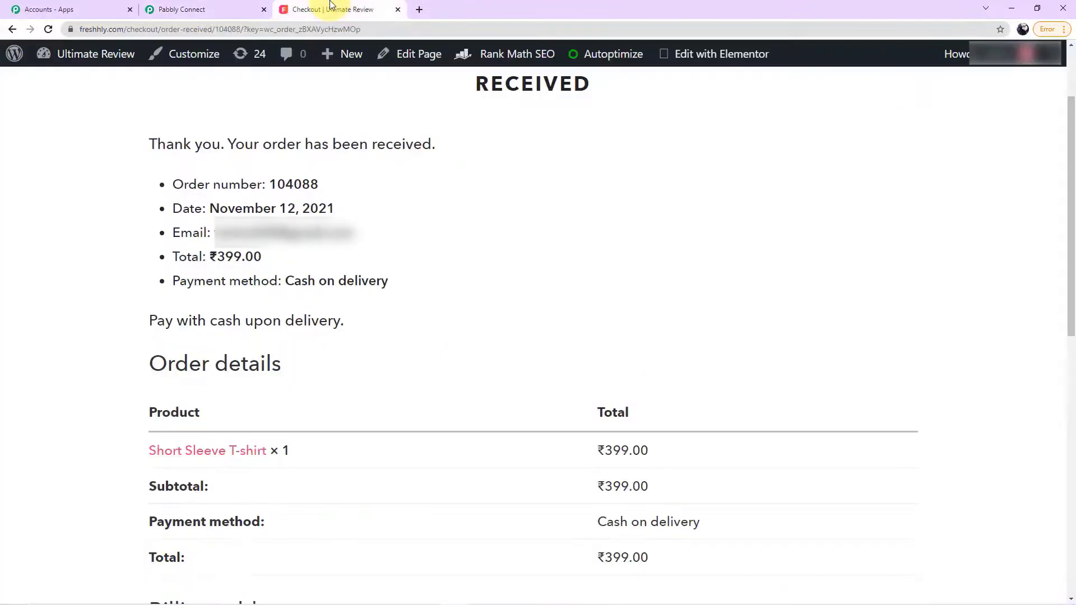
left_click(48, 29)
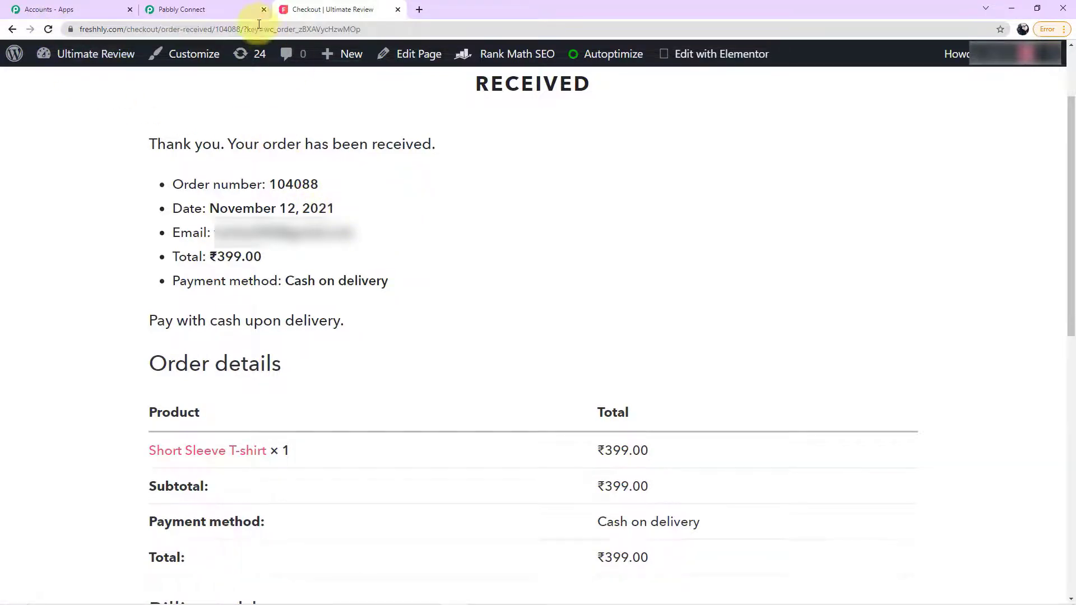
left_click(244, 9)
scroll(446, 296, "up", 2)
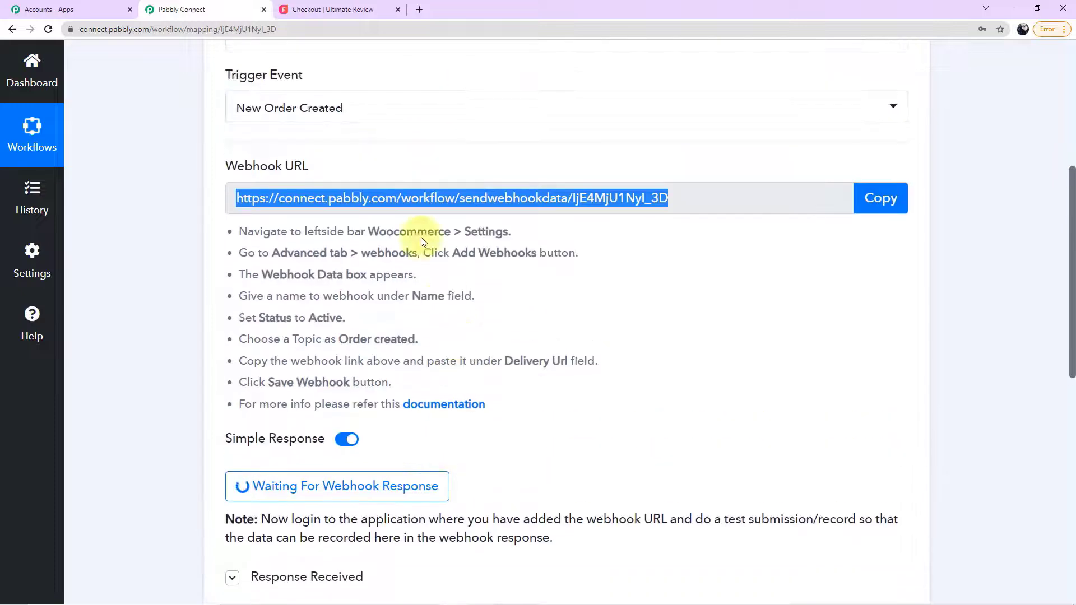
Step: Return to the store's website and open its WordPress admin dashboard
left_click(308, 7)
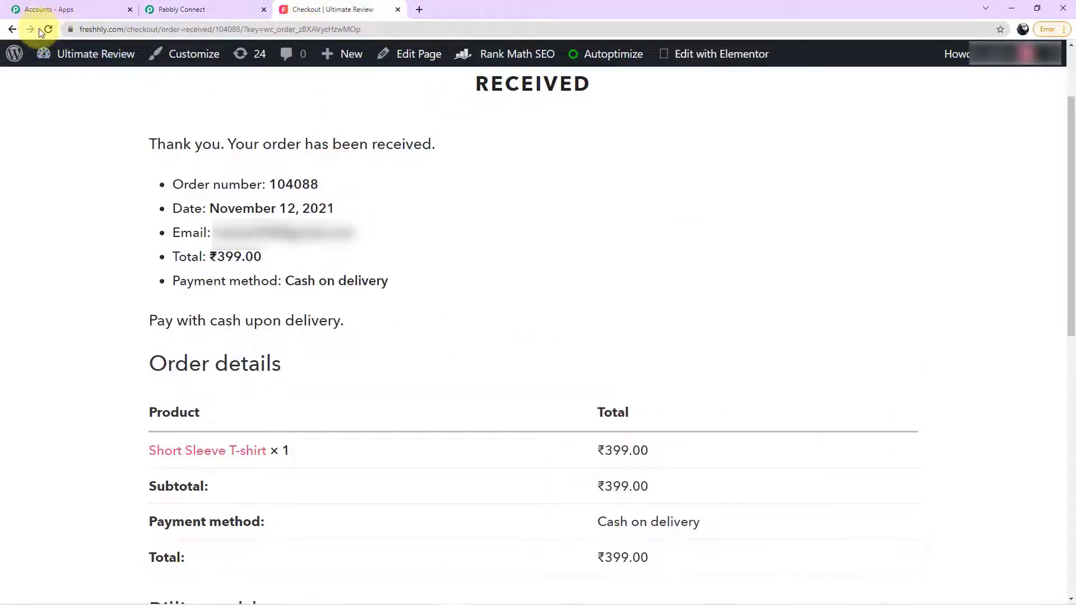
mouse_move(96, 58)
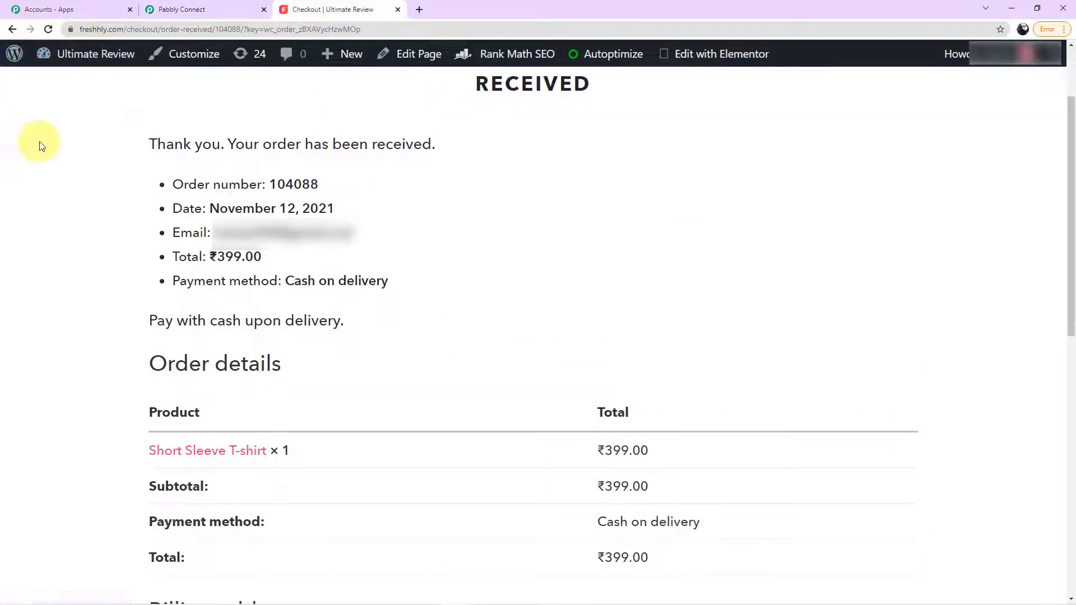
left_click(85, 87)
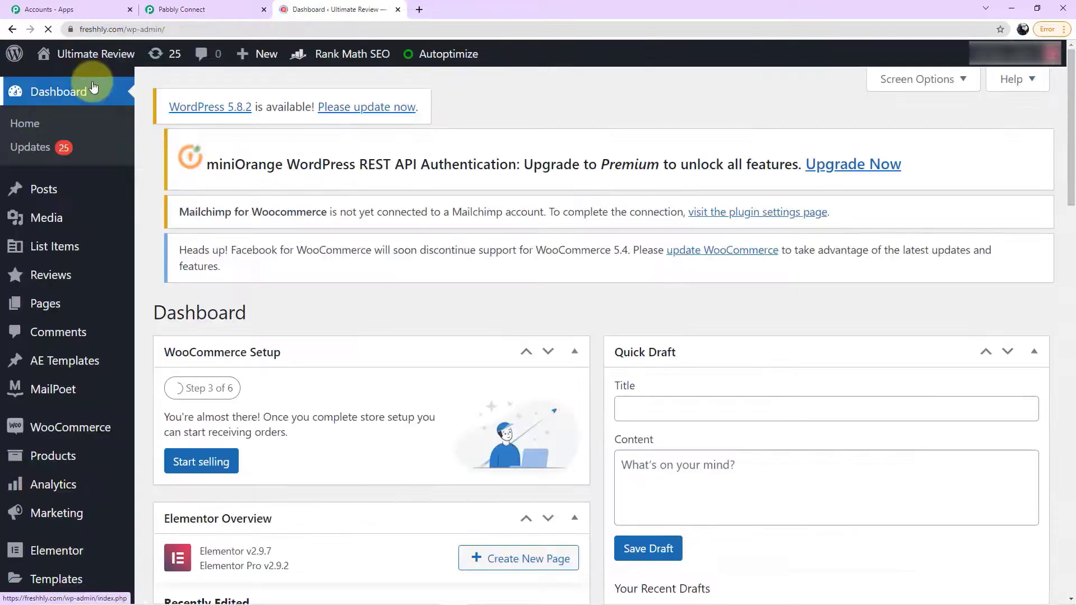
Step: Go to the store's product list and view the Short Sleeve T-shirt's product page
mouse_move(72, 456)
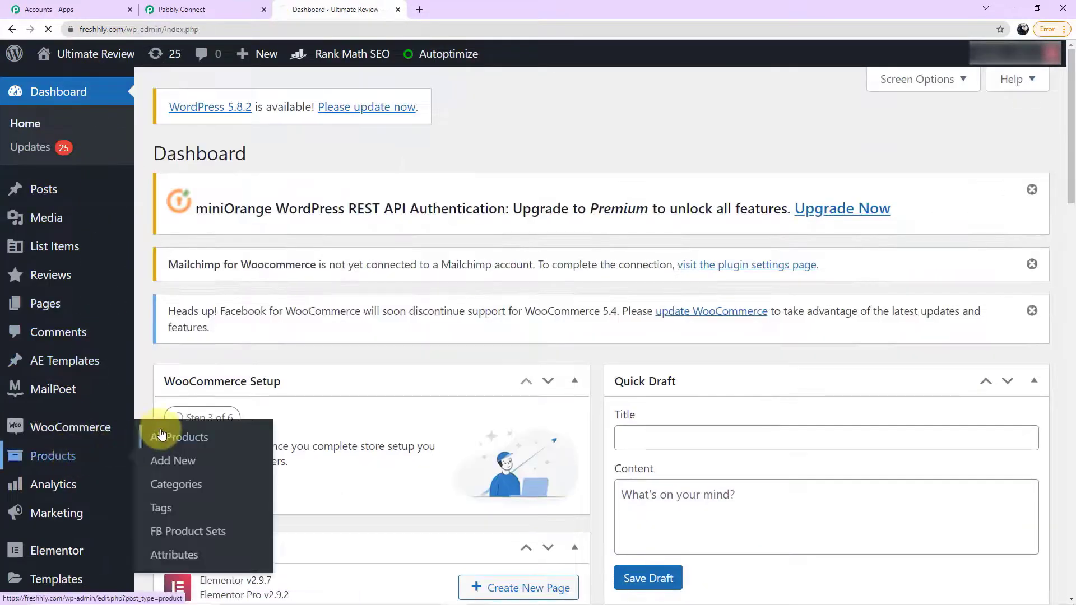
left_click(166, 432)
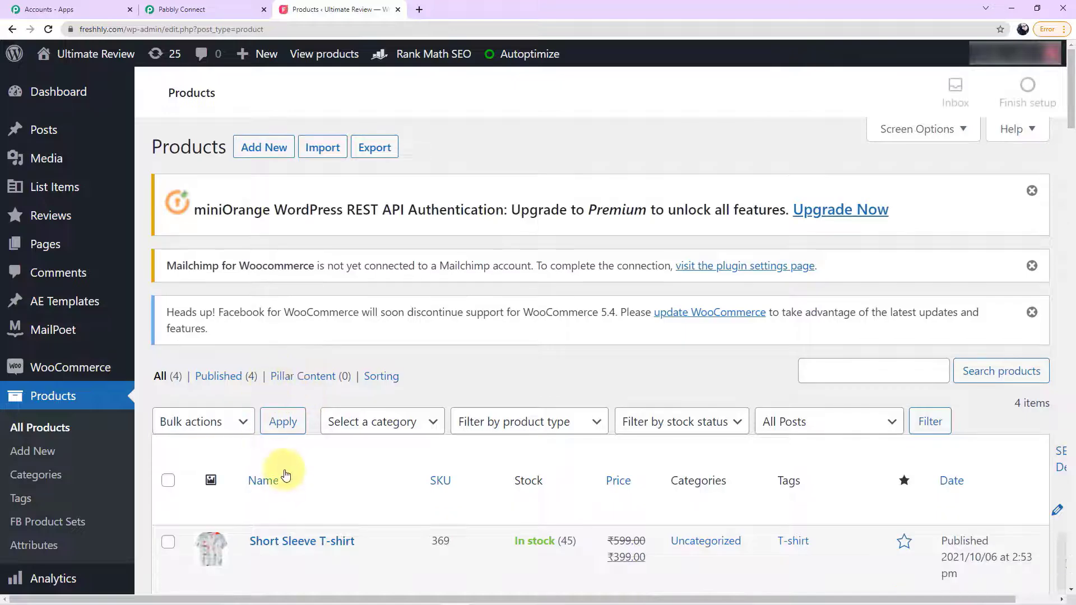
scroll(348, 451, "down", 3)
left_click(294, 464)
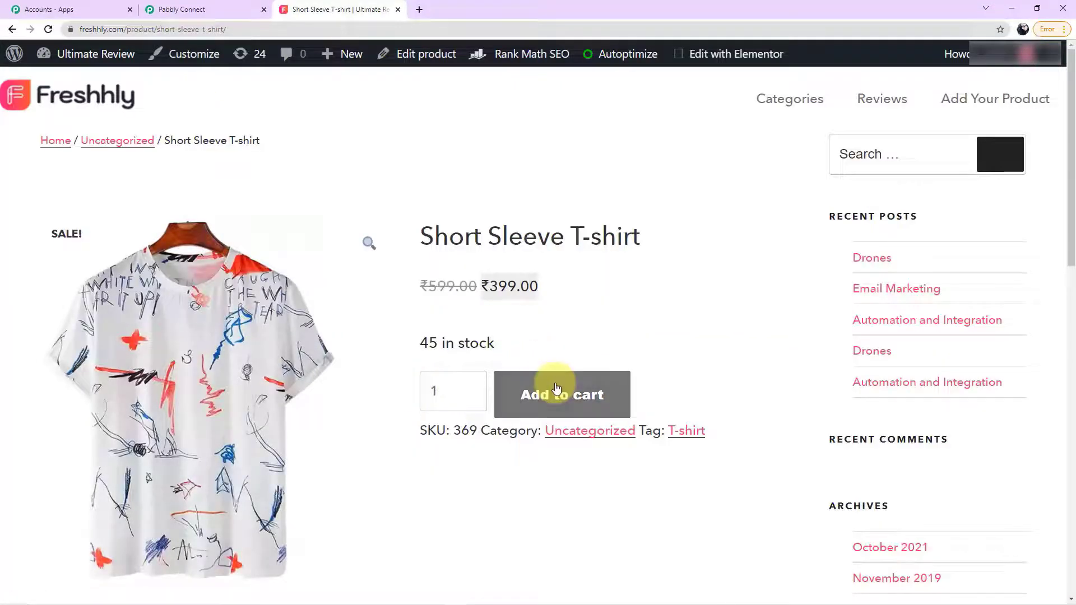
Step: Add one Short Sleeve T-shirt to the cart, check the cart and proceed to checkout
left_click(557, 388)
left_click(711, 267)
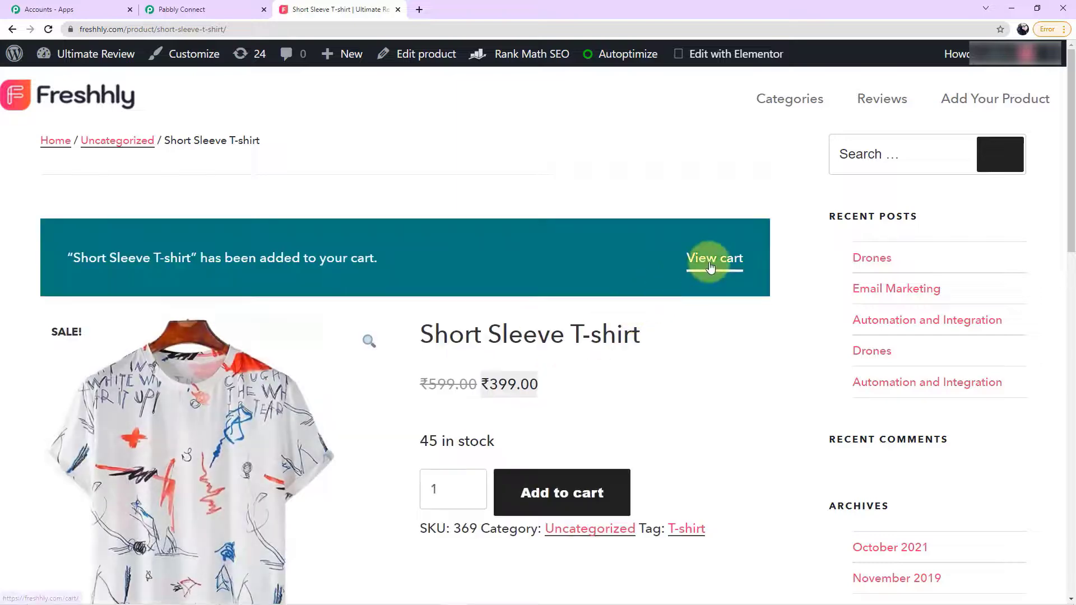
scroll(445, 314, "down", 2)
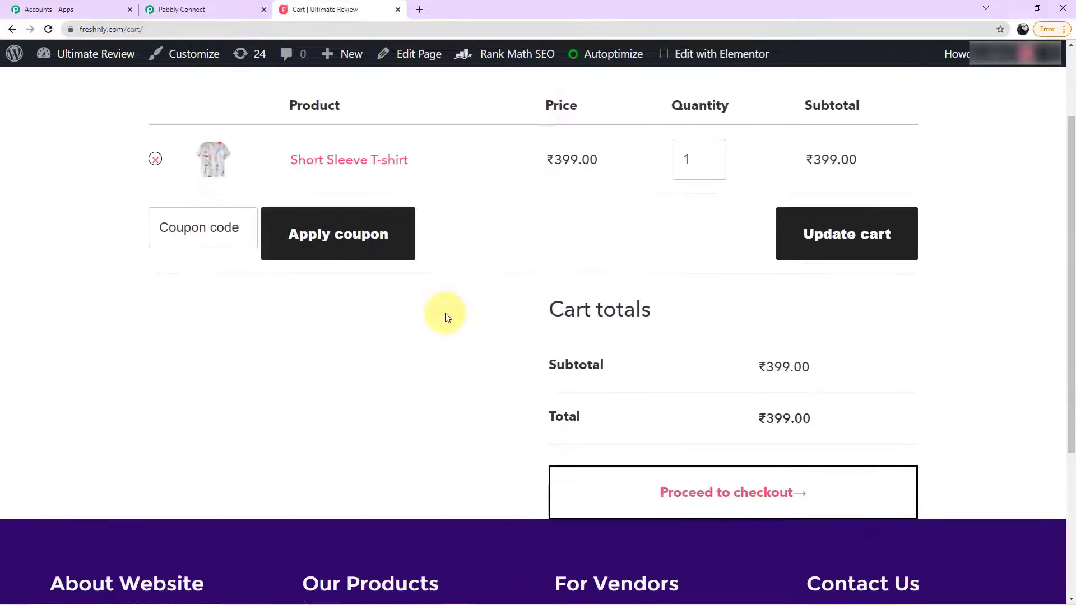
scroll(446, 315, "up", 2)
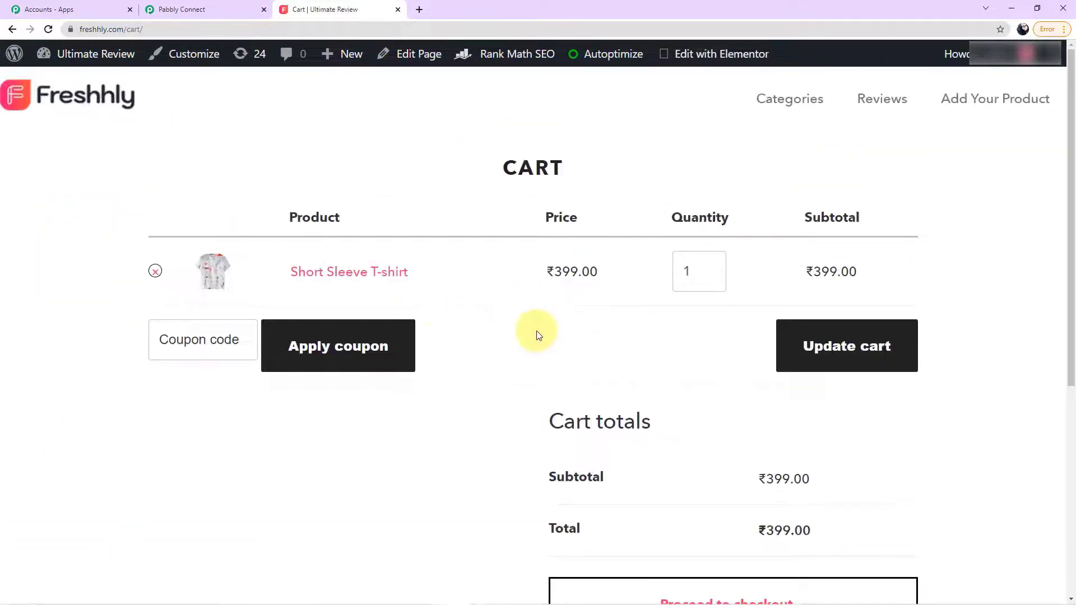
scroll(555, 337, "down", 4)
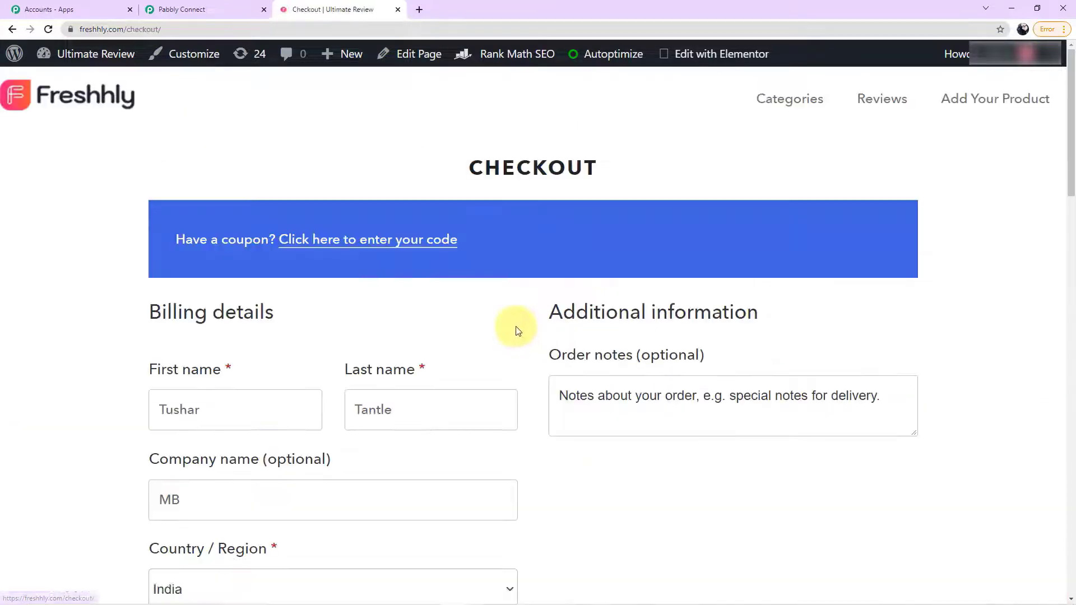
Step: Place the order with the prefilled billing details and Cash on delivery, and review the order confirmation
scroll(517, 329, "down", 2)
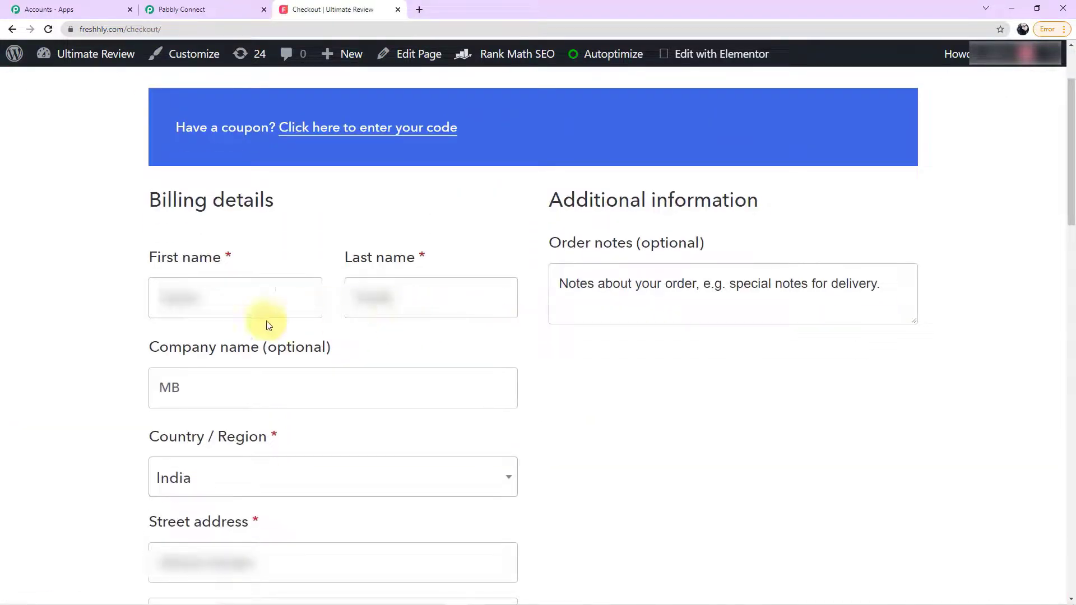
scroll(333, 317, "down", 15)
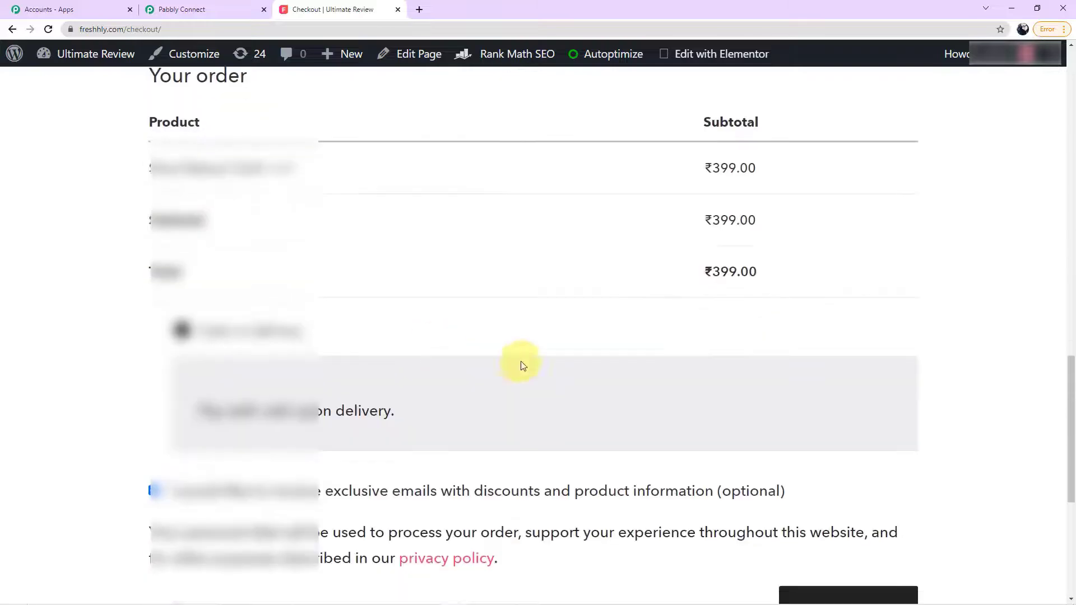
scroll(695, 337, "down", 3)
left_click(829, 440)
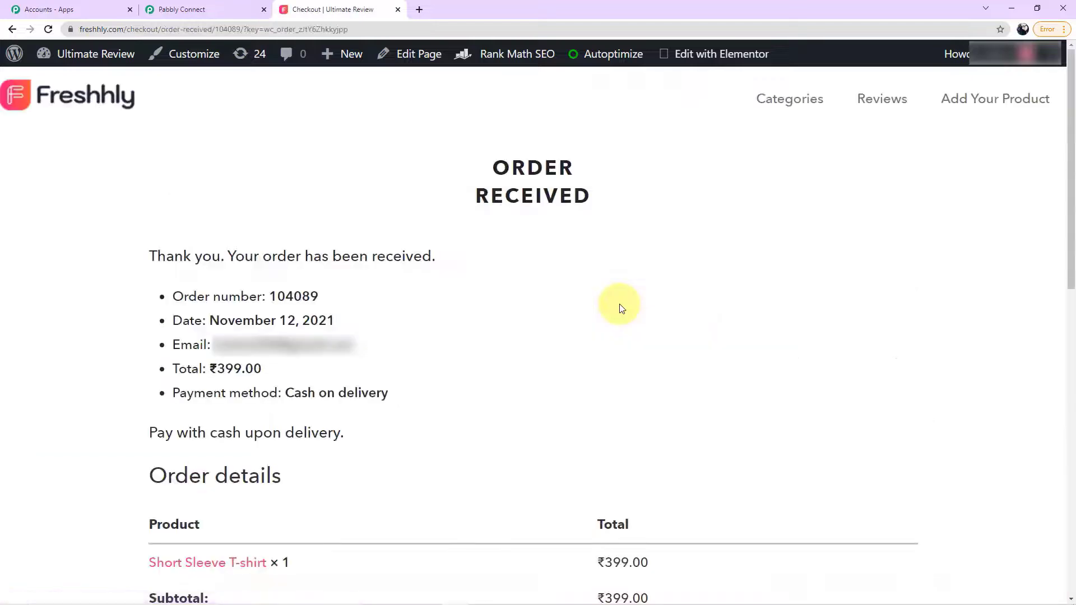
scroll(621, 308, "down", 10)
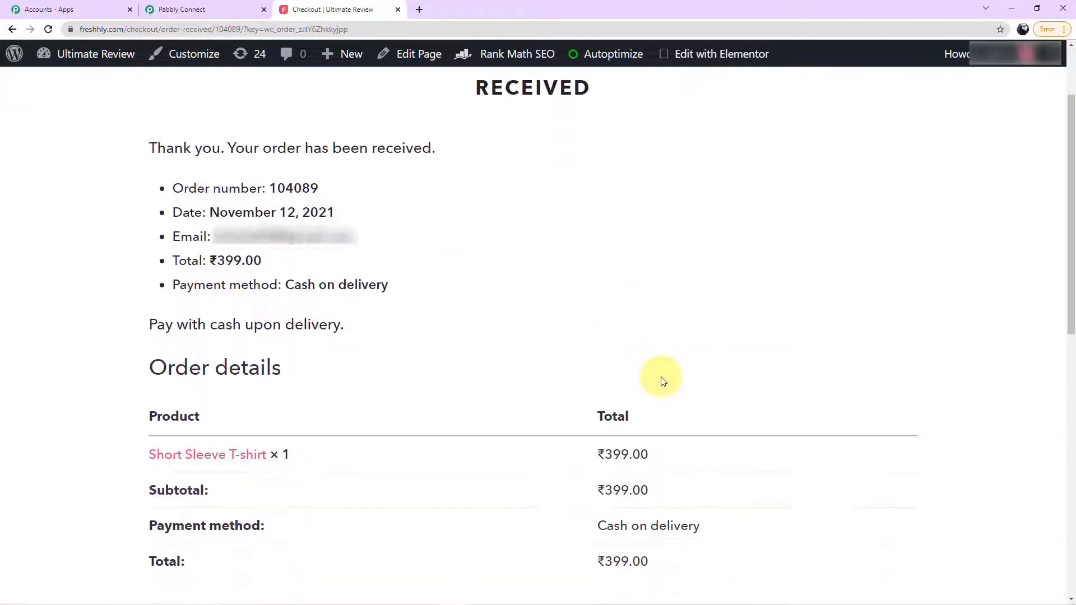
scroll(672, 399, "down", 2)
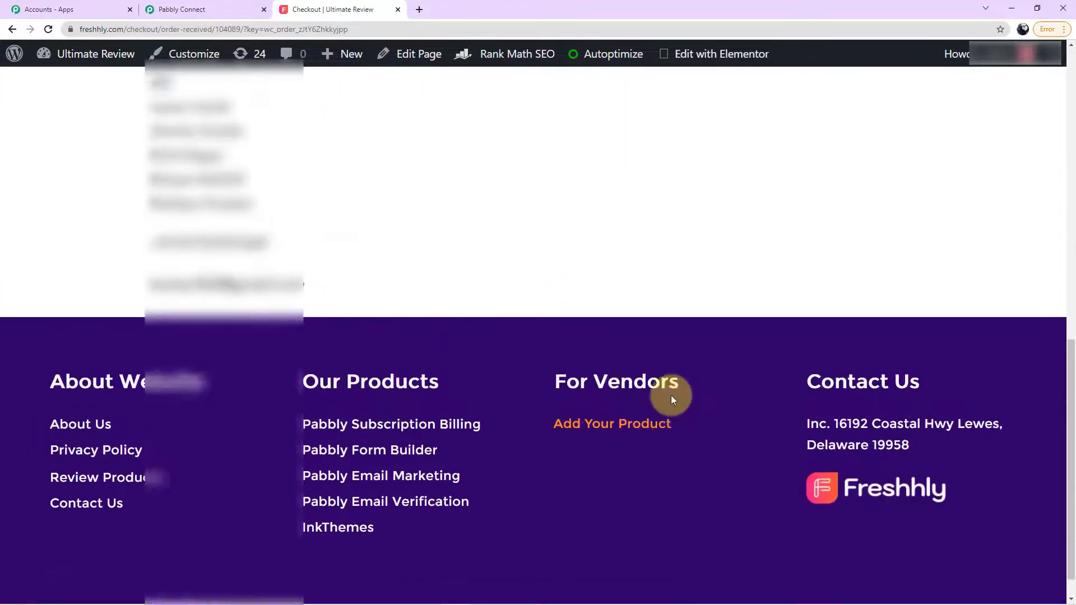
scroll(672, 399, "up", 15)
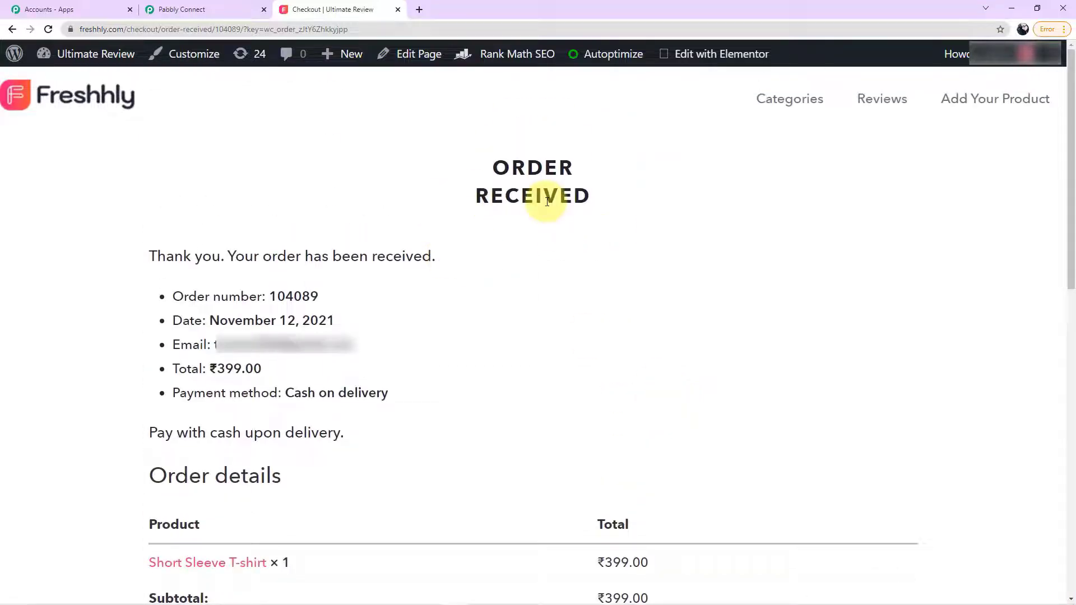
Step: Switch to Pabbly Connect and examine the order data in the WooCommerce trigger's received webhook response
left_click(185, 9)
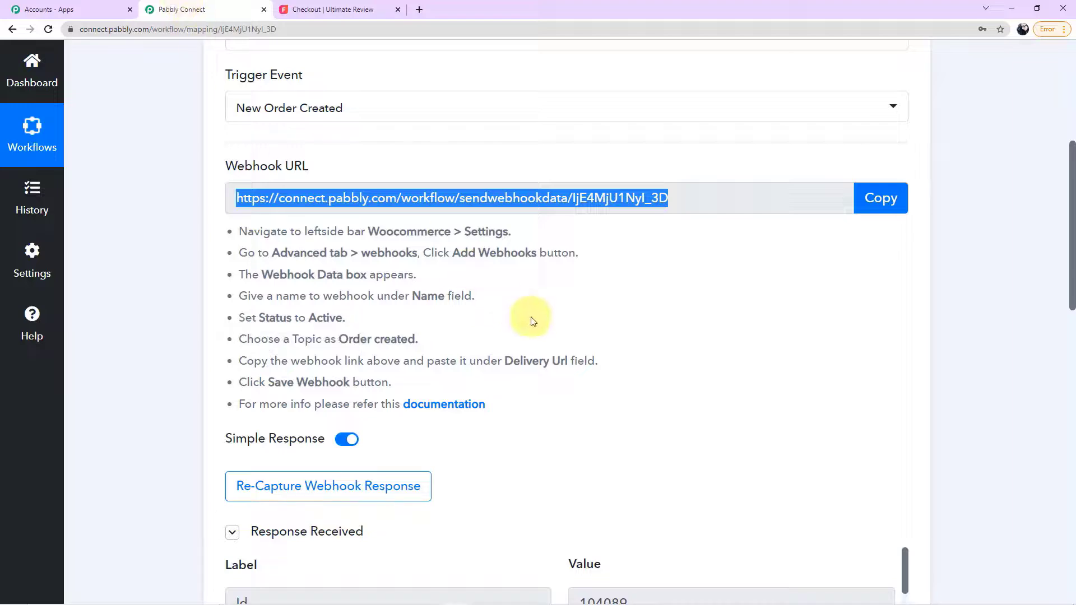
scroll(544, 325, "down", 2)
scroll(542, 326, "down", 5)
scroll(555, 325, "down", 3)
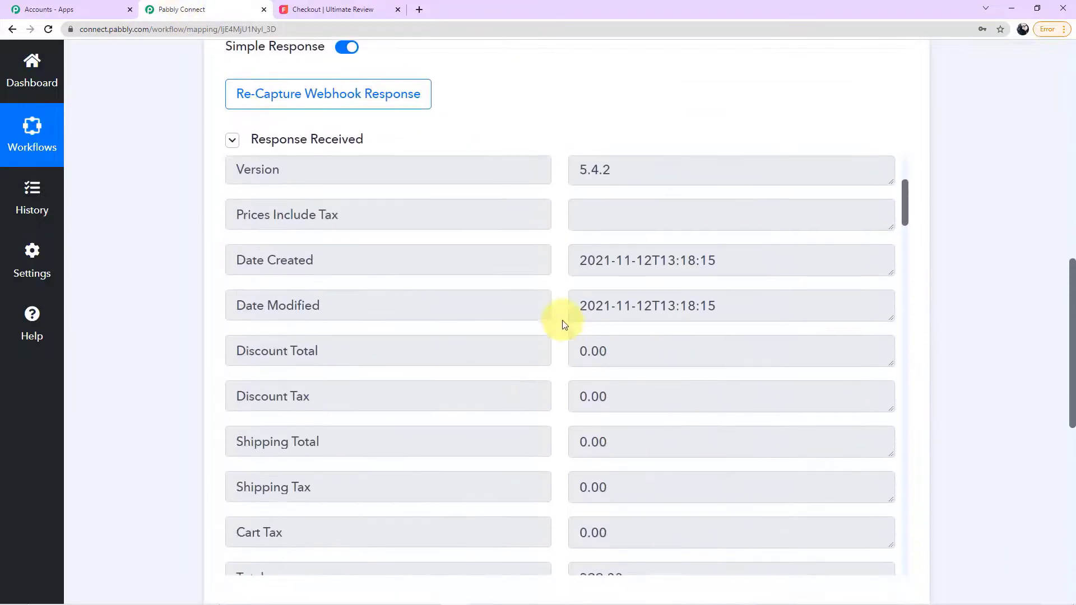
scroll(600, 322, "down", 7)
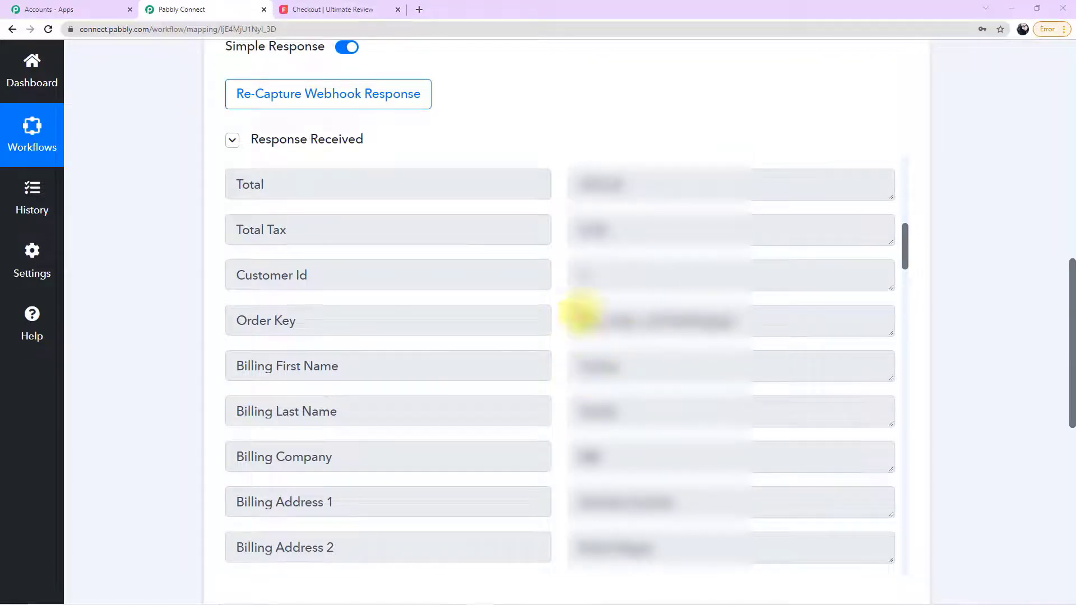
scroll(662, 307, "down", 2)
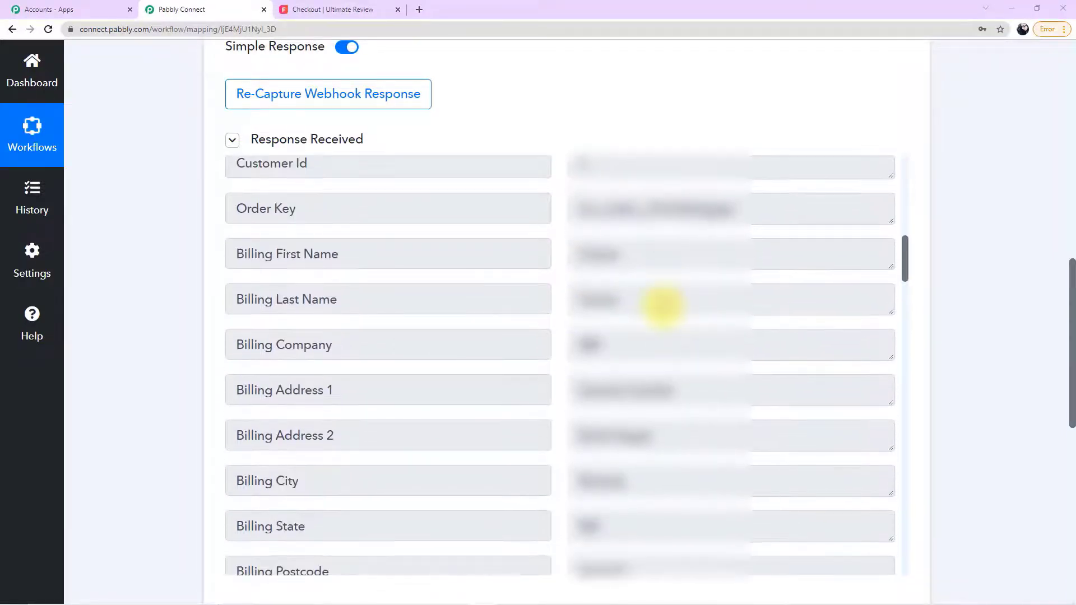
scroll(662, 306, "down", 1)
scroll(662, 307, "up", 2)
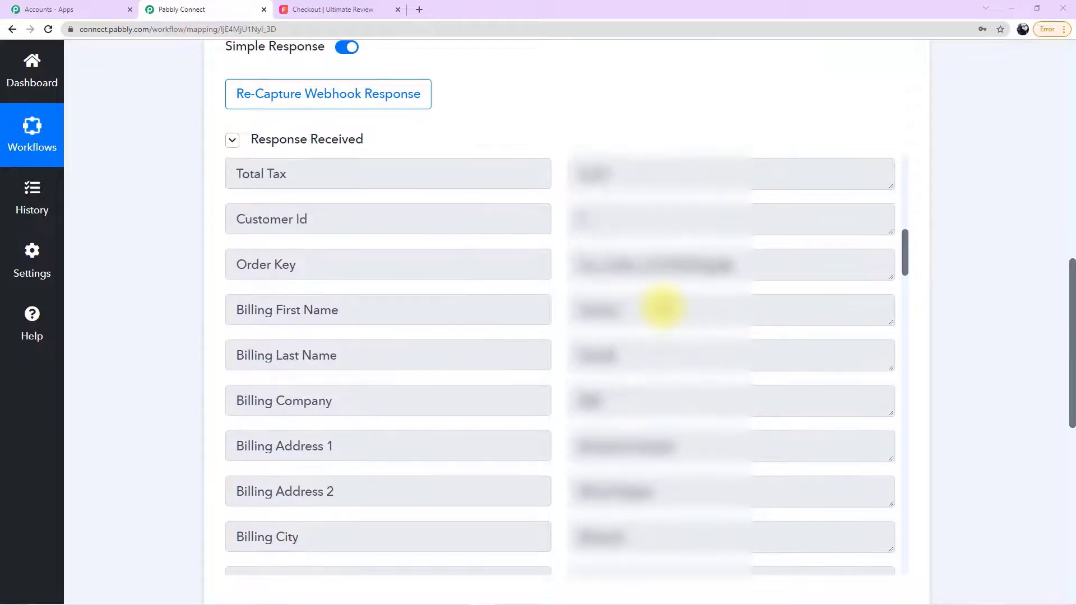
Step: Highlight the billing first name, last name and postcode values in the response, and examine the remaining billing and shipping fields
left_click(596, 308)
key("ctrl+a")
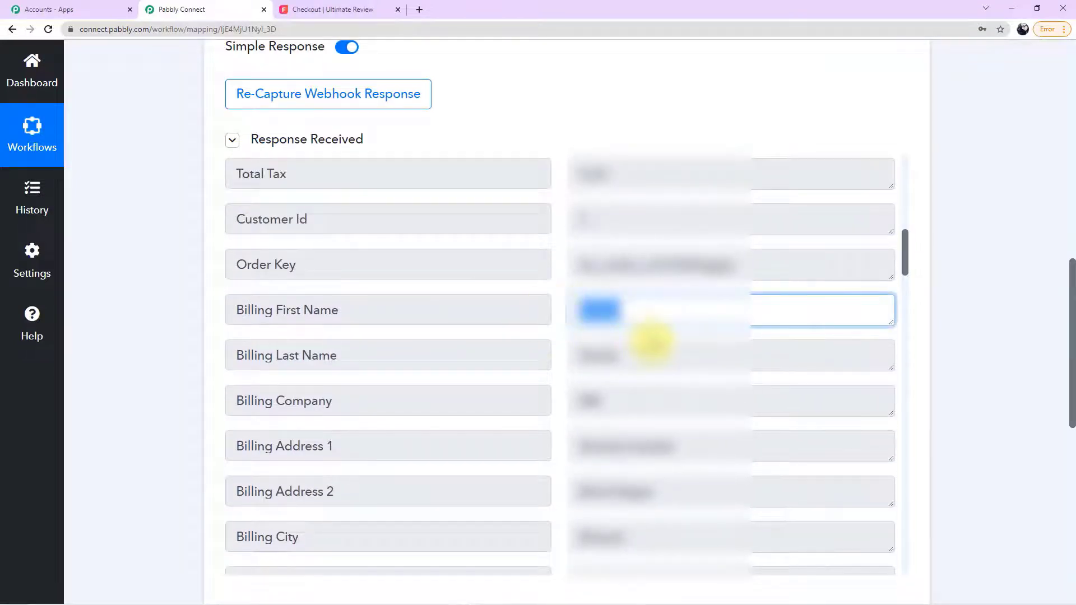
left_click(648, 346)
key("ctrl+a")
scroll(631, 392, "down", 3)
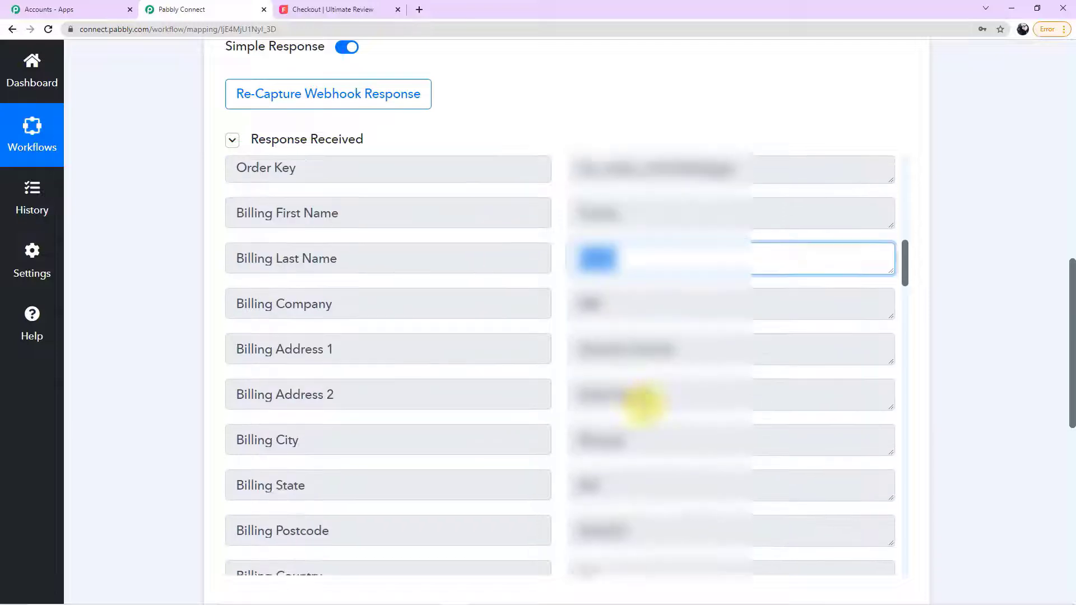
scroll(628, 335, "down", 3)
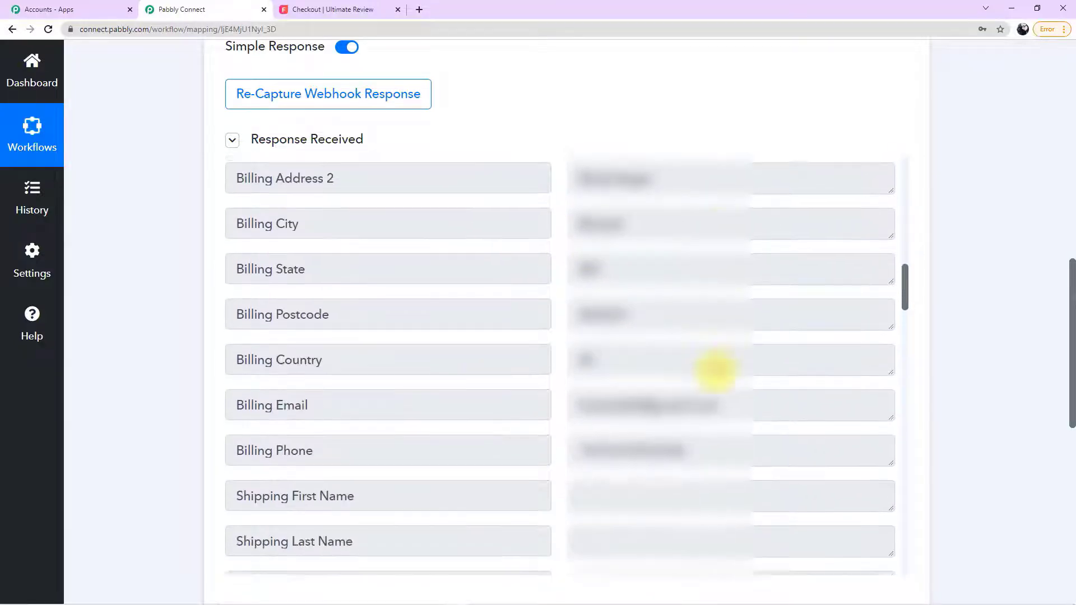
left_click(657, 296)
key("ctrl+a")
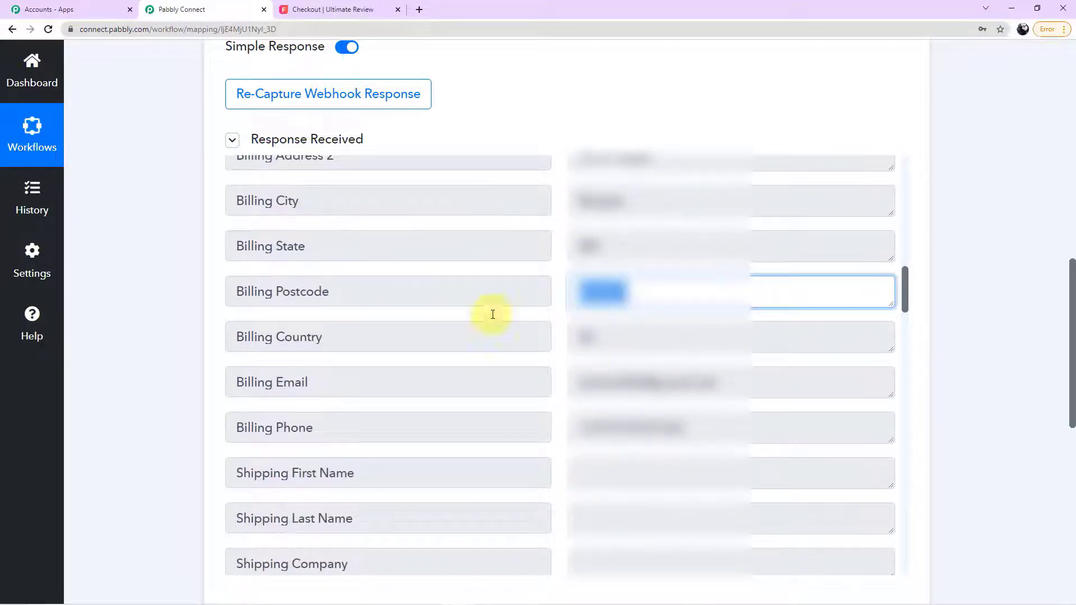
scroll(699, 365, "down", 5)
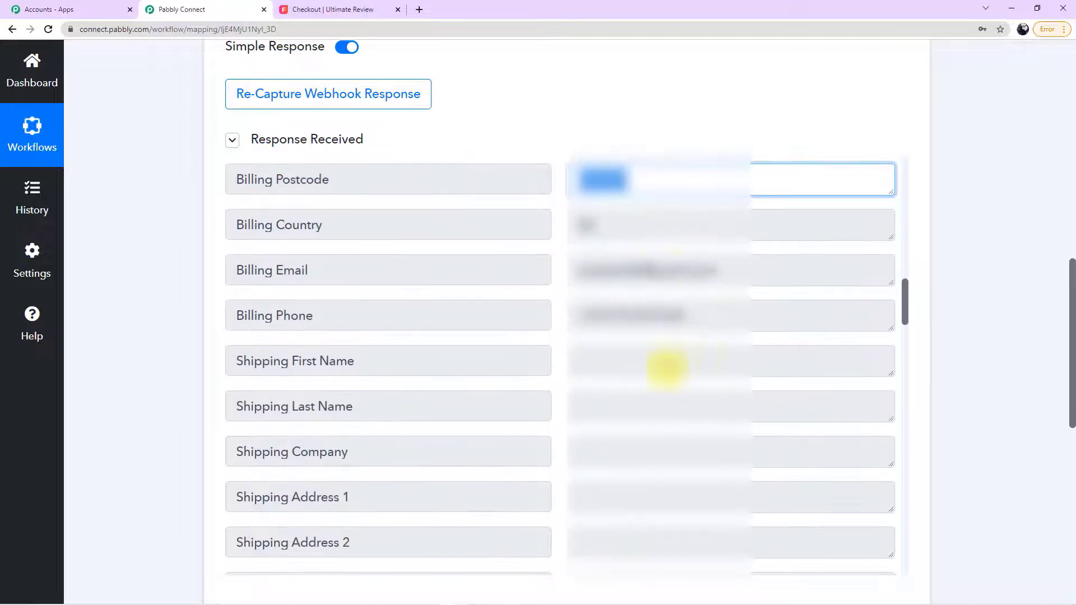
scroll(951, 409, "down", 2)
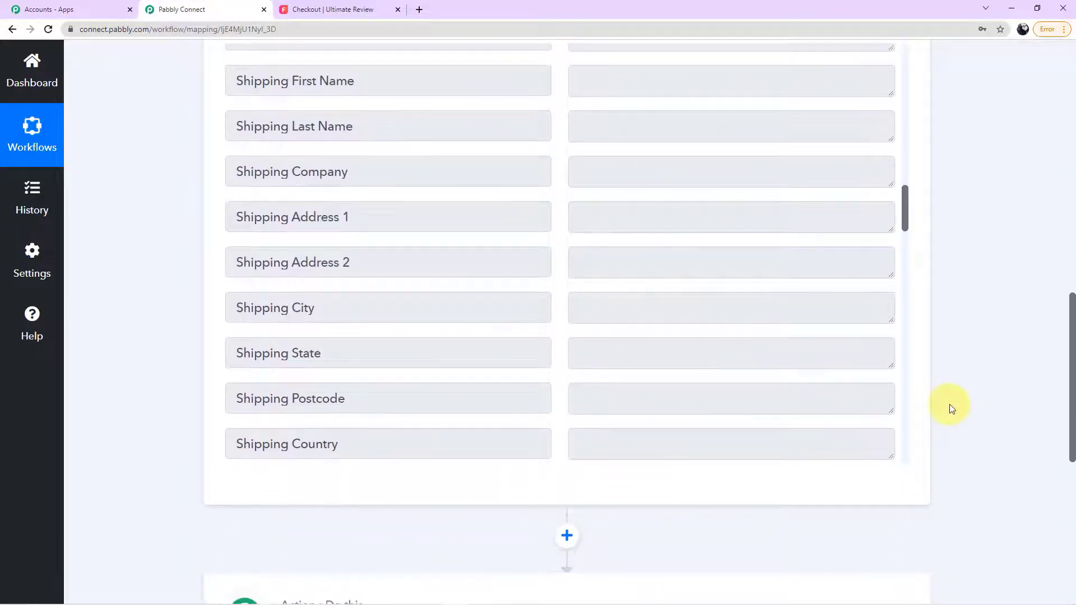
scroll(951, 409, "up", 2)
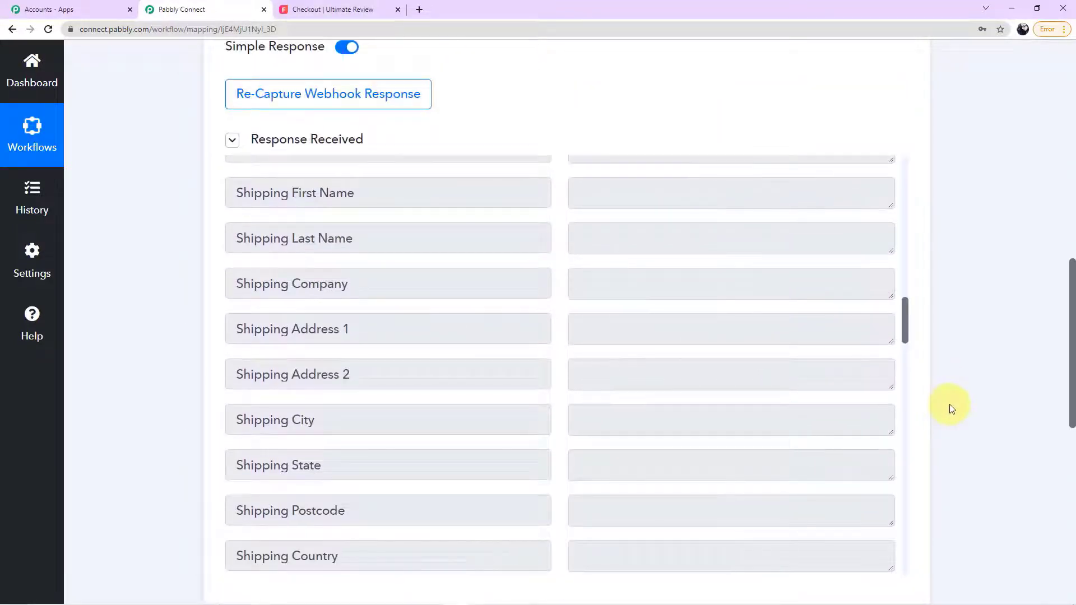
scroll(950, 405, "up", 4)
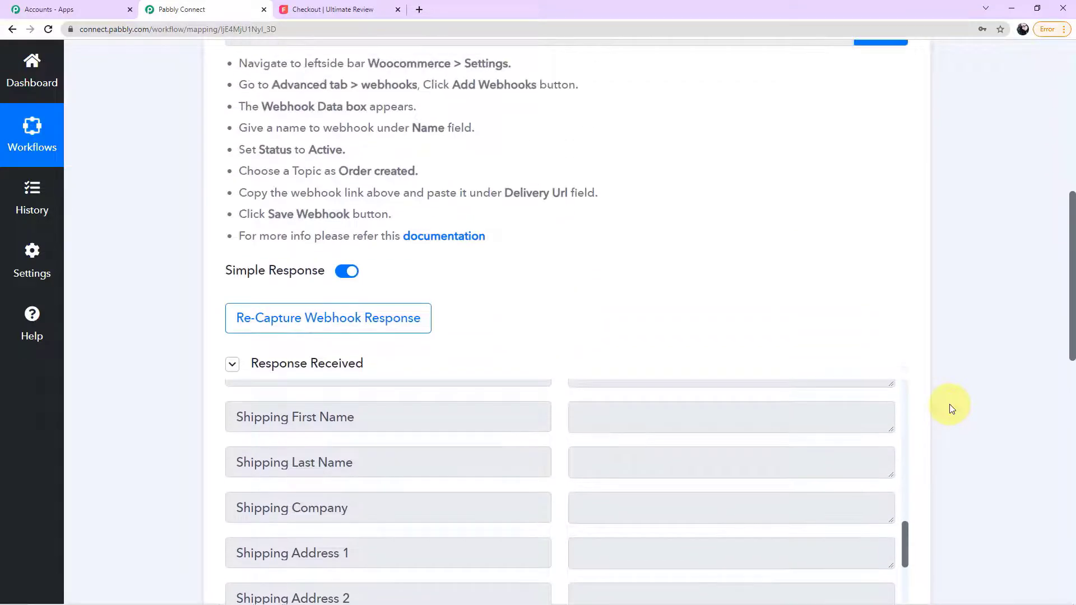
Step: Expand the workflow's action step, choose Infusionsoft by Keap as its app, and dismiss the browser's offer to save the password
scroll(950, 405, "down", 3)
scroll(950, 405, "down", 10)
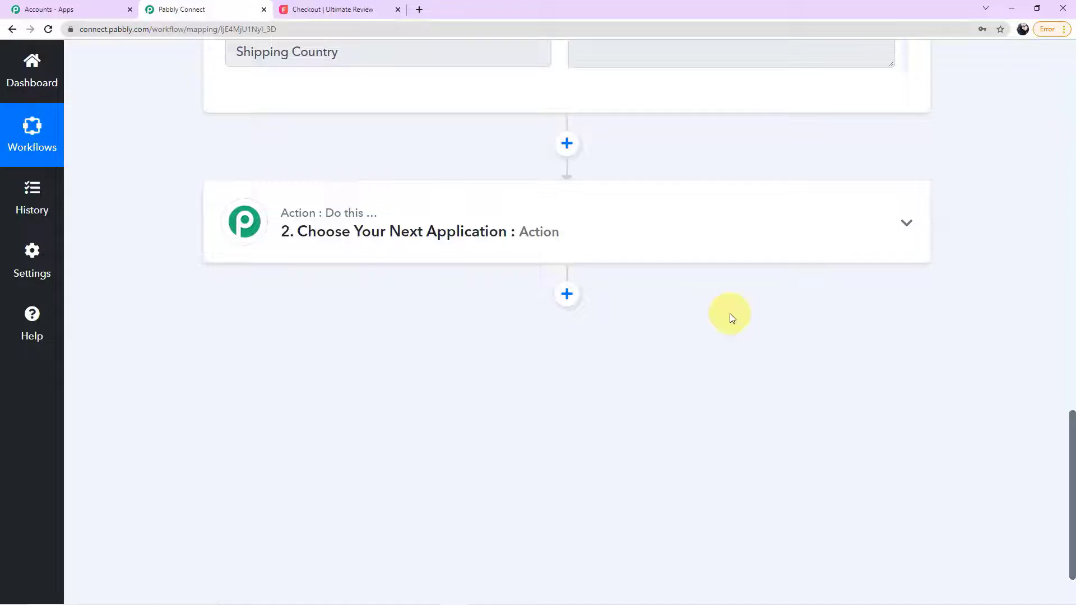
left_click(629, 242)
scroll(394, 234, "down", 2)
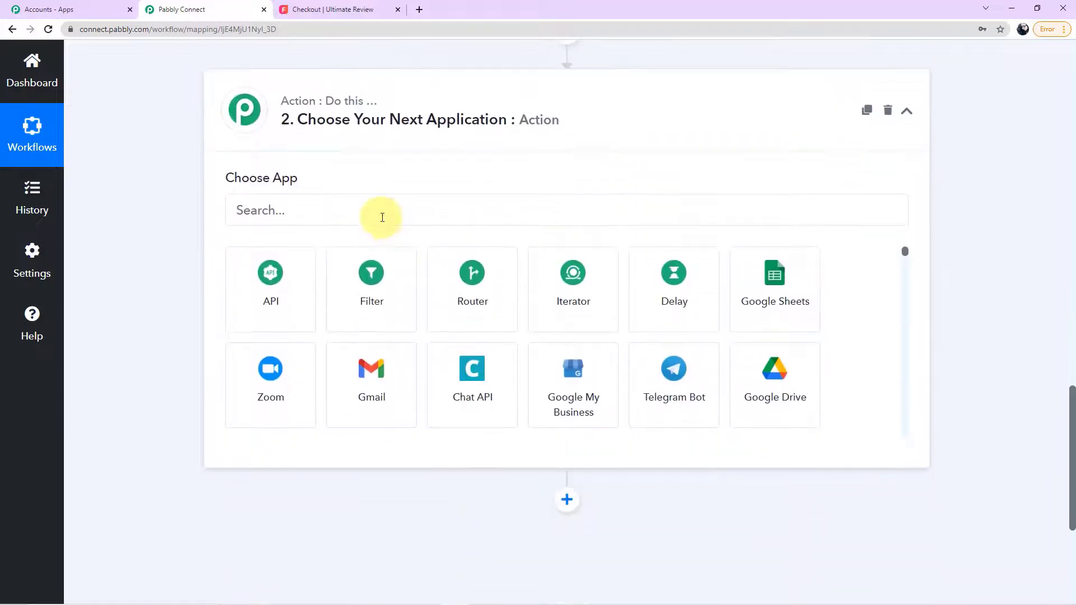
scroll(382, 217, "up", 9)
scroll(604, 180, "up", 4)
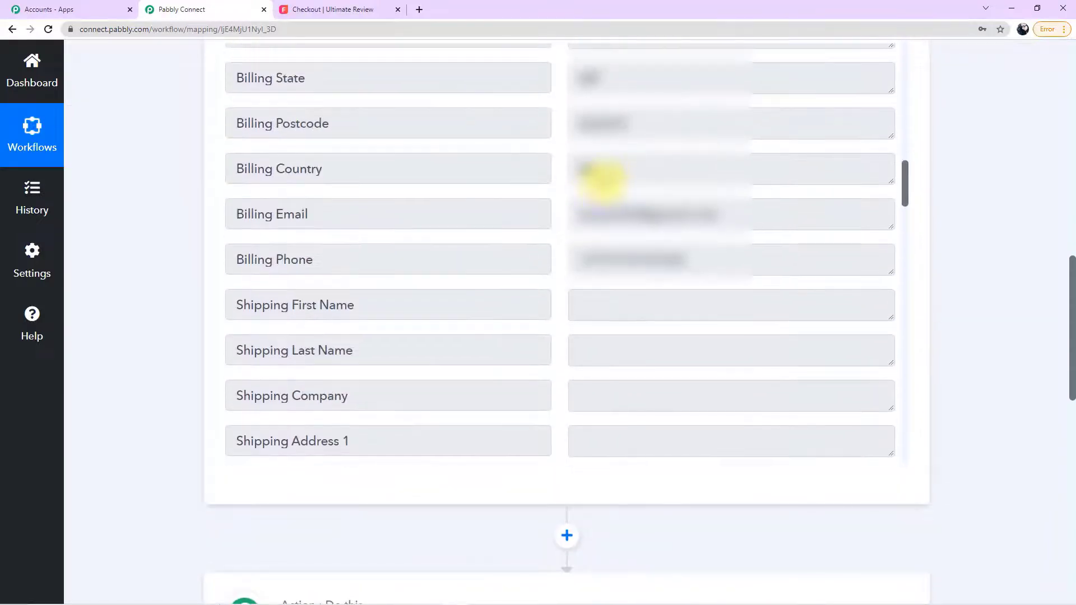
scroll(712, 338, "down", 12)
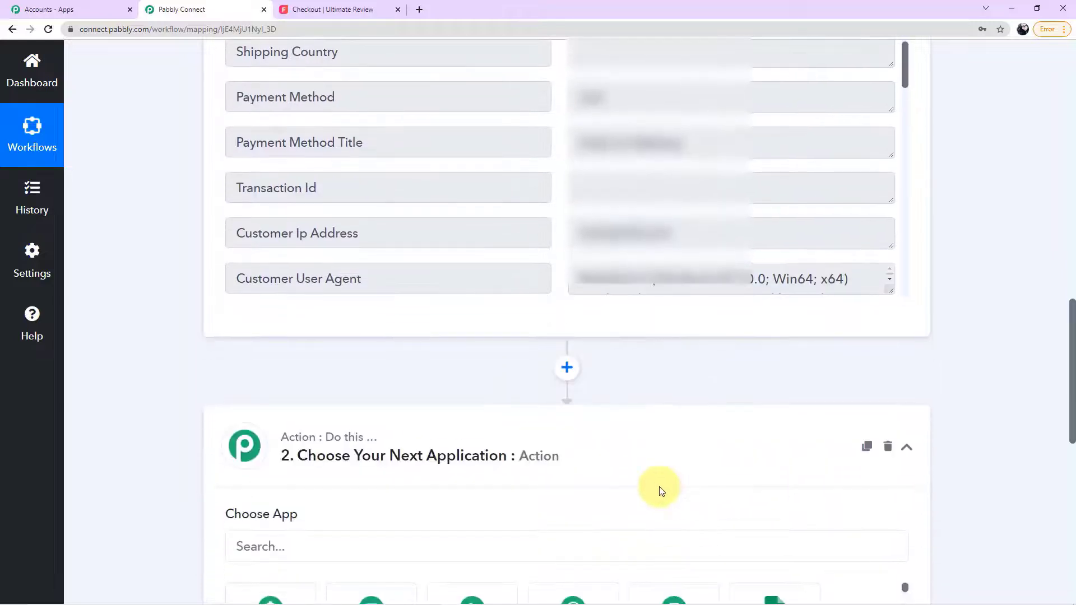
scroll(661, 492, "down", 4)
left_click(393, 324)
type("infusion")
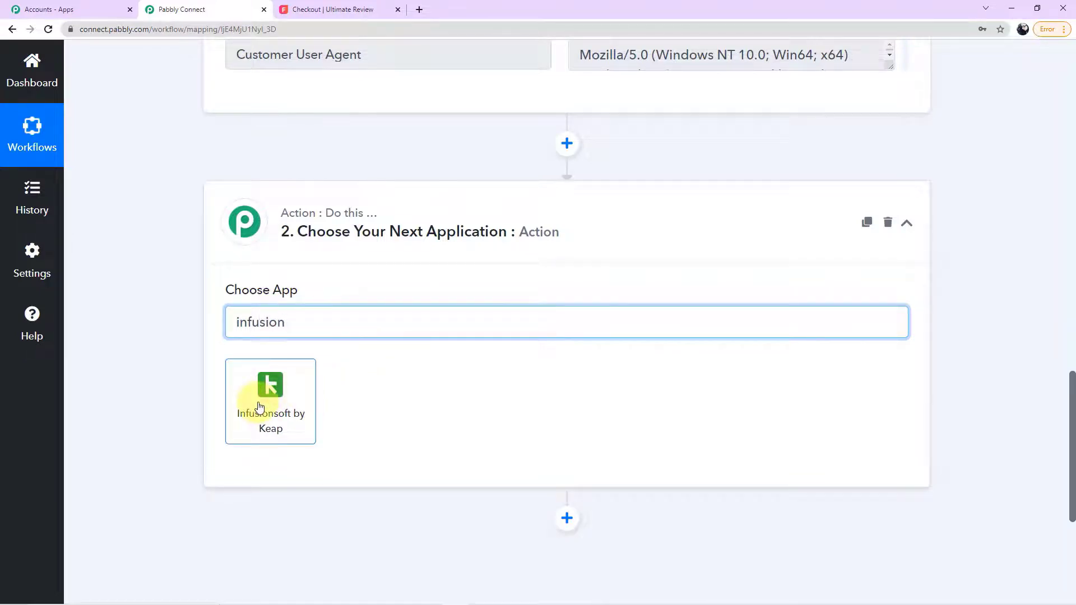
left_click(260, 407)
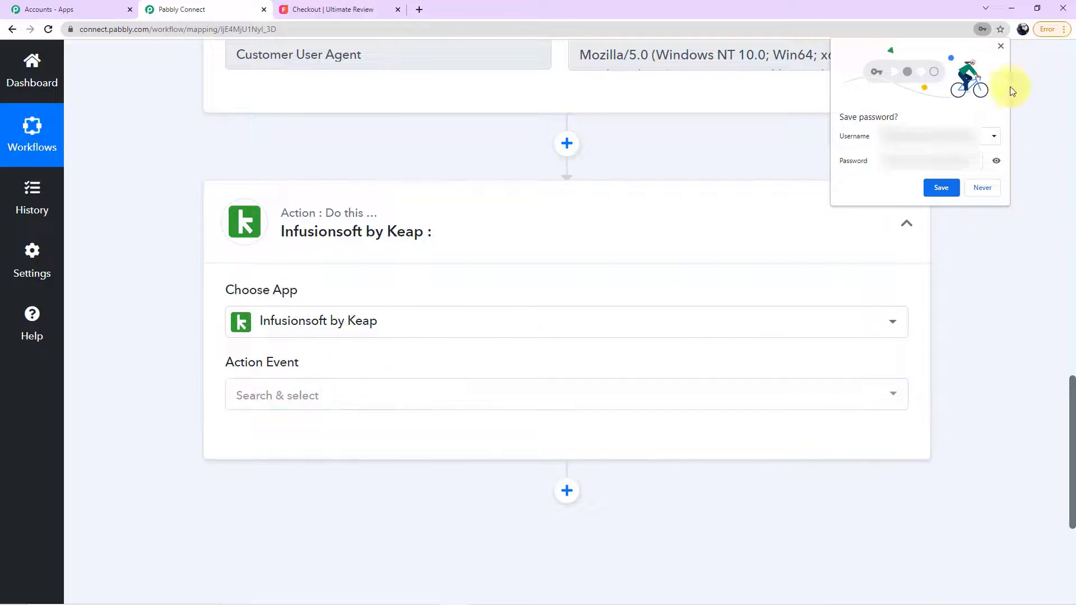
left_click(1001, 46)
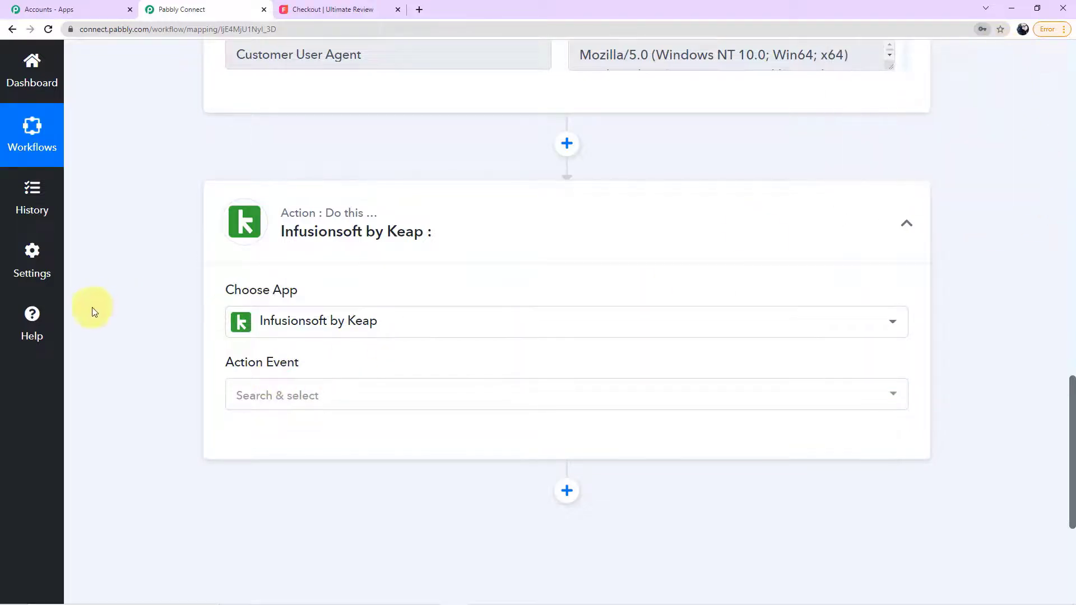
Step: Set the Infusionsoft by Keap action event to Create/Update Contact
left_click(894, 398)
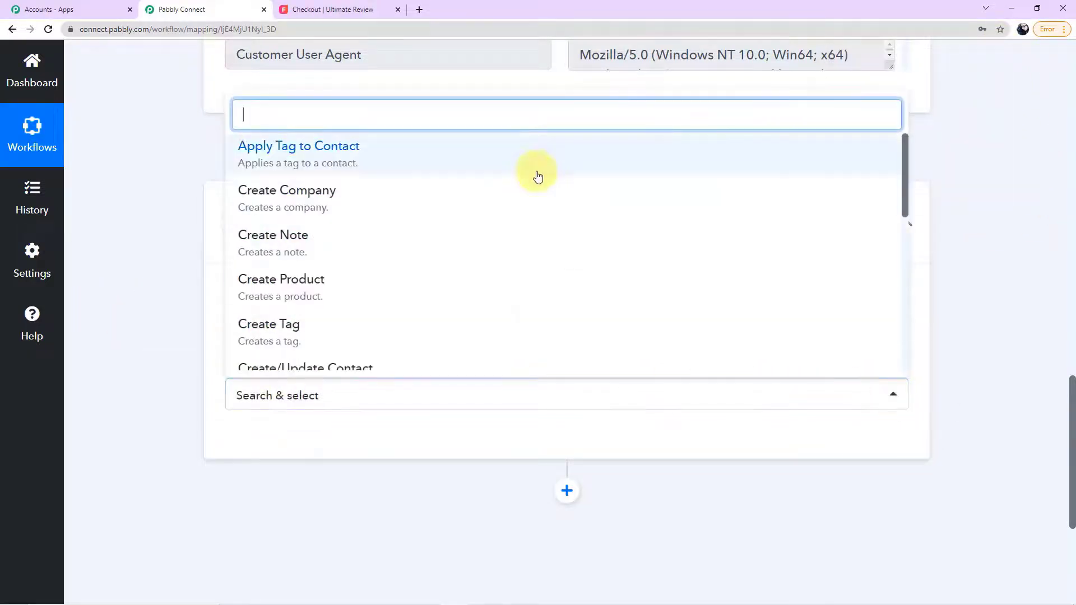
scroll(438, 317, "down", 1)
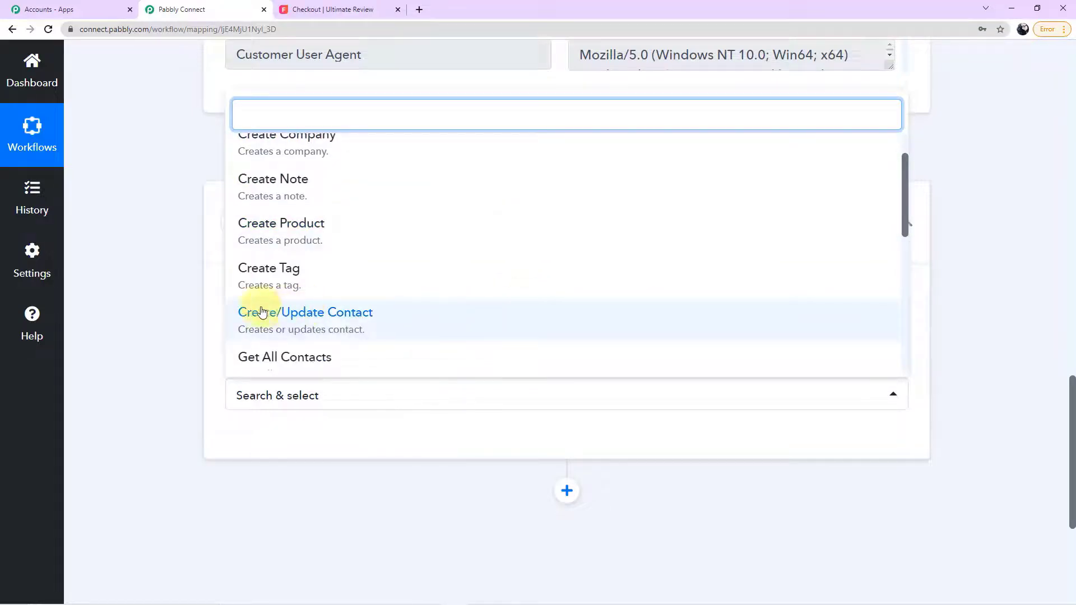
left_click(411, 329)
scroll(344, 361, "down", 1)
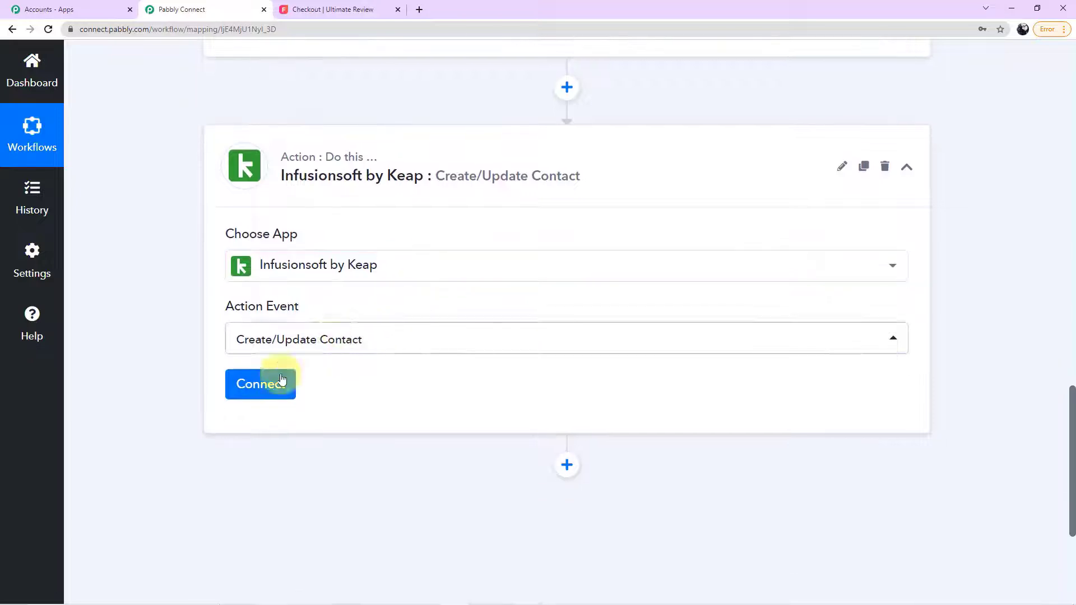
Step: Add a new Infusionsoft by Keap connection for the action and allow Pabbly Connect access to the Keap application
left_click(267, 393)
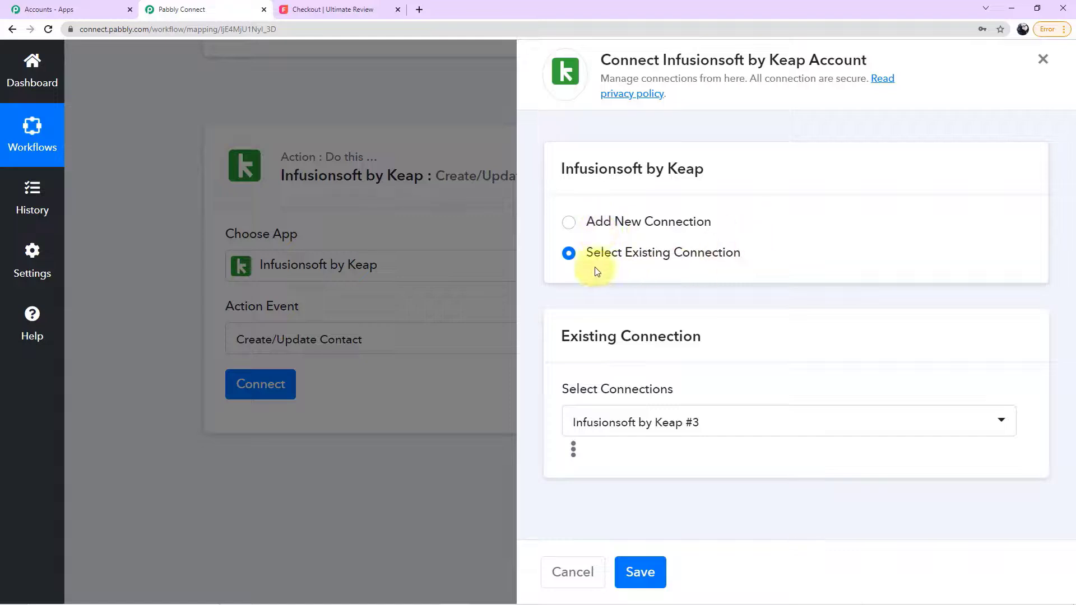
left_click(592, 227)
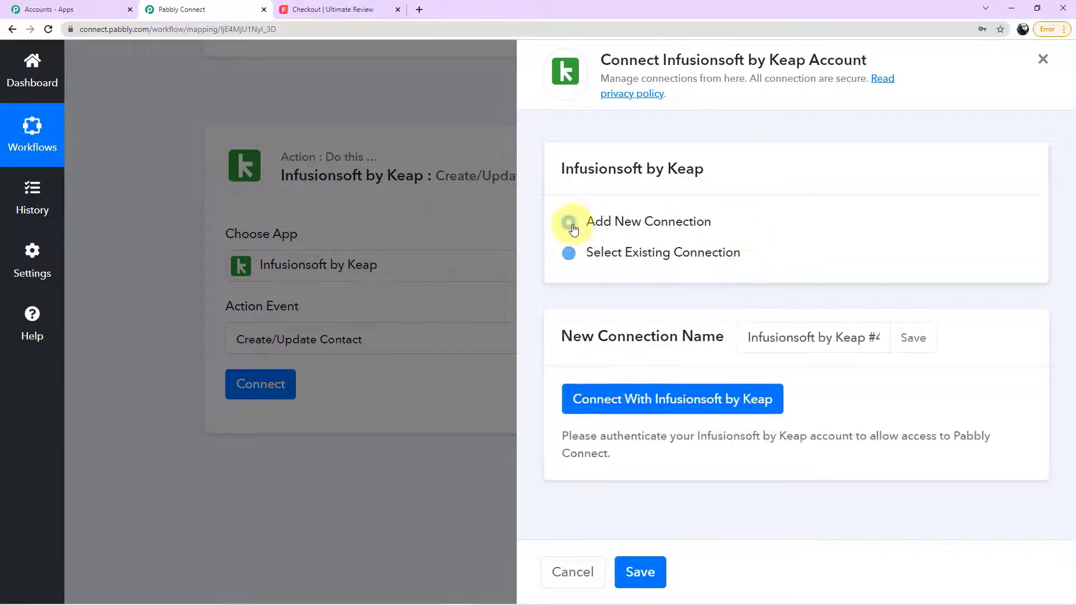
left_click(663, 400)
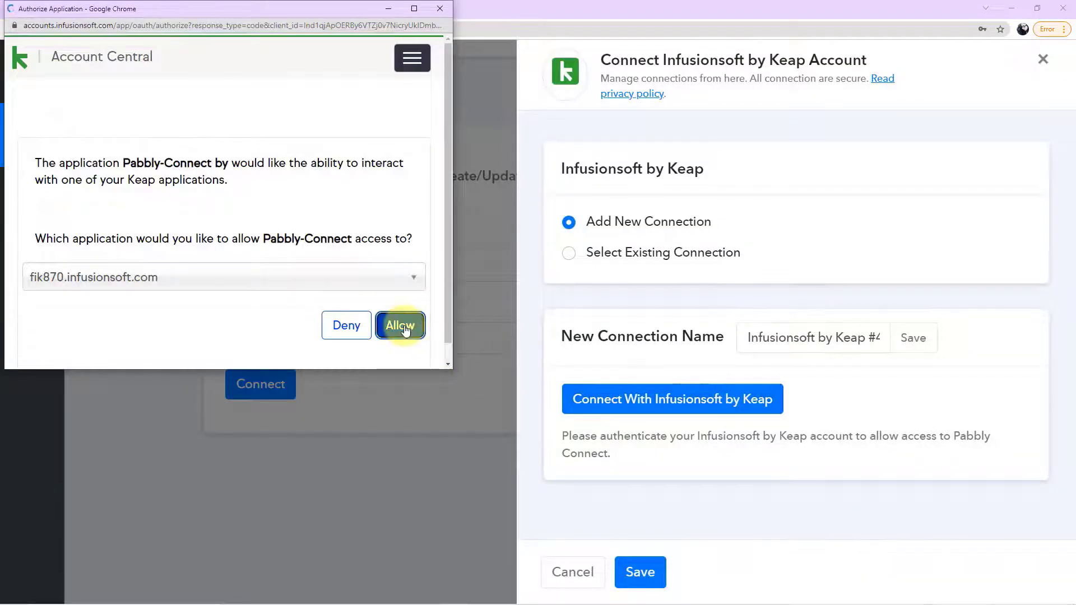
left_click(403, 327)
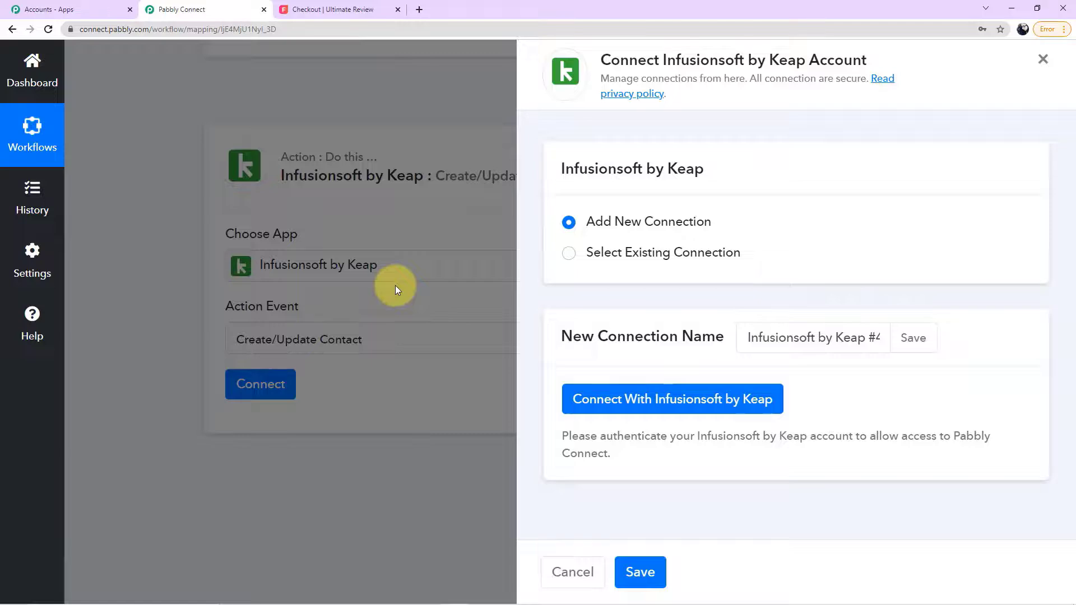
left_click(705, 258)
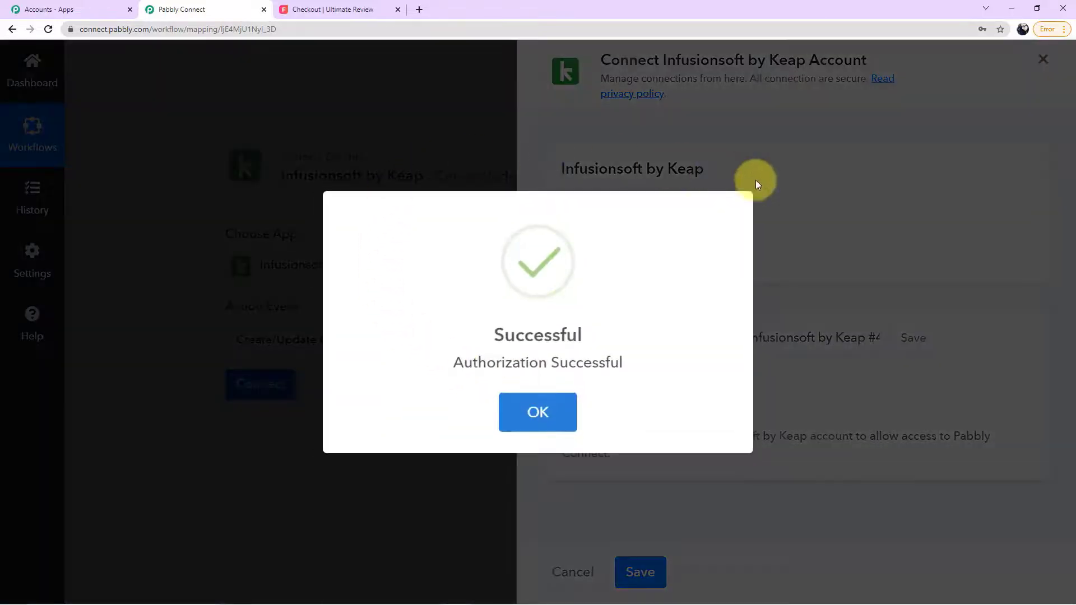
Step: Expand the WooCommerce order data offered for the required Email field and browse its billing values
scroll(666, 359, "down", 3)
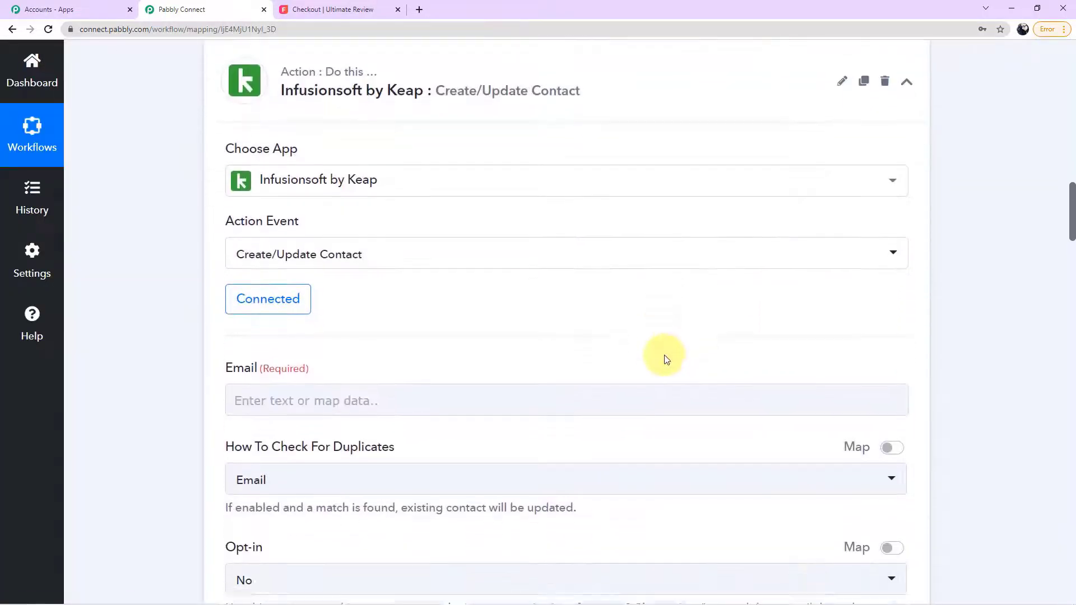
scroll(666, 358, "down", 1)
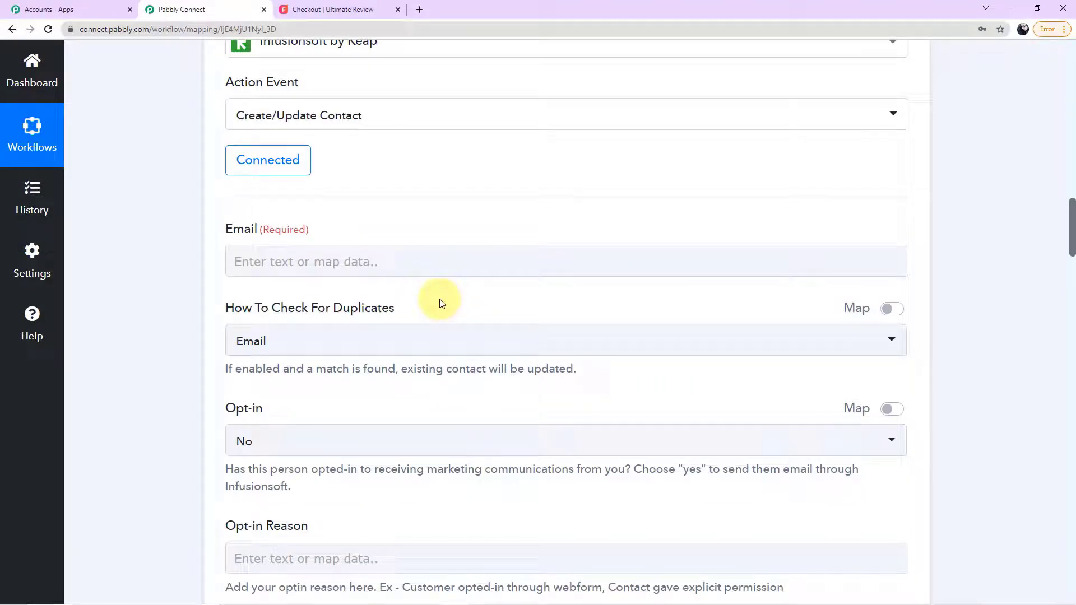
left_click(361, 276)
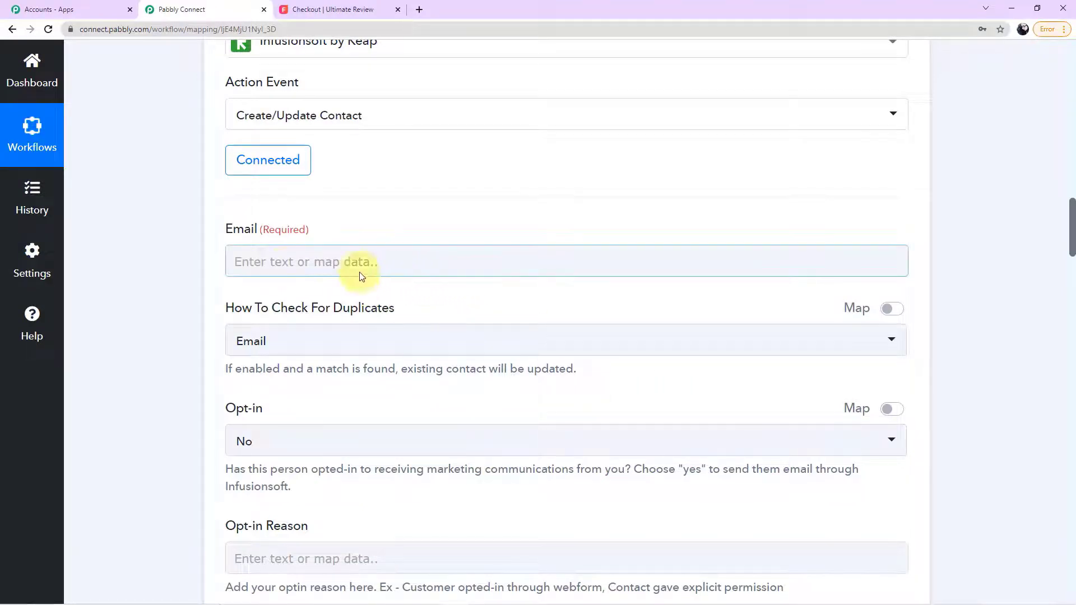
left_click(386, 261)
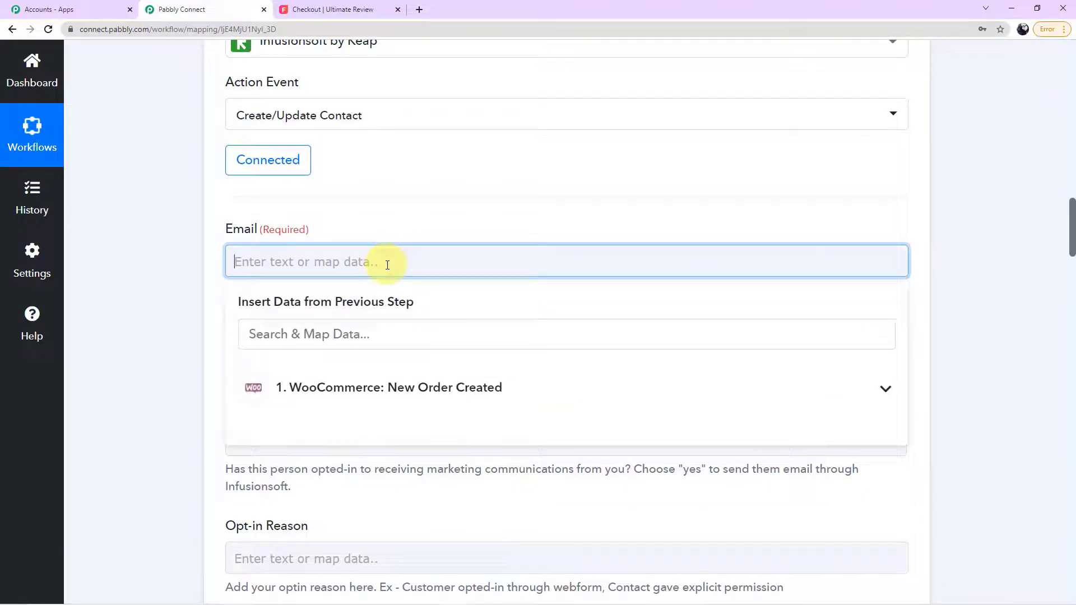
left_click(357, 229)
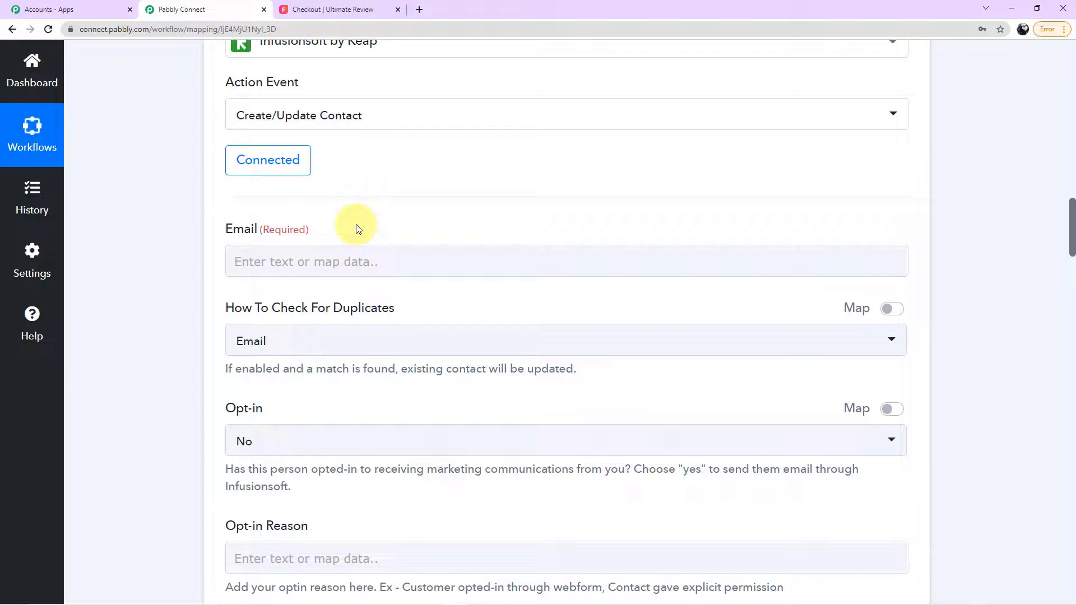
left_click(354, 267)
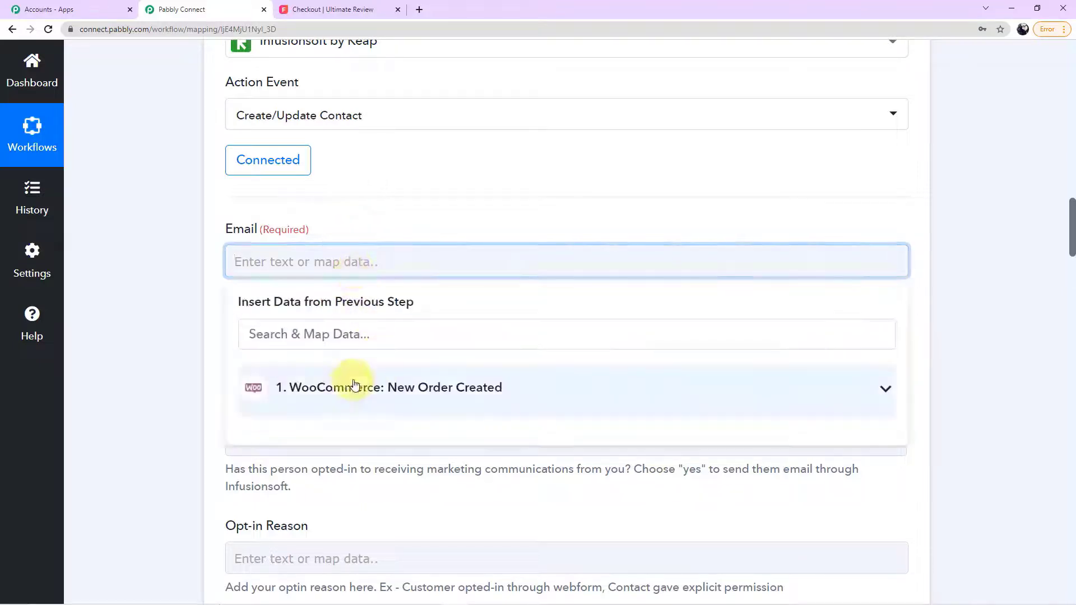
left_click(808, 388)
scroll(539, 485, "down", 10)
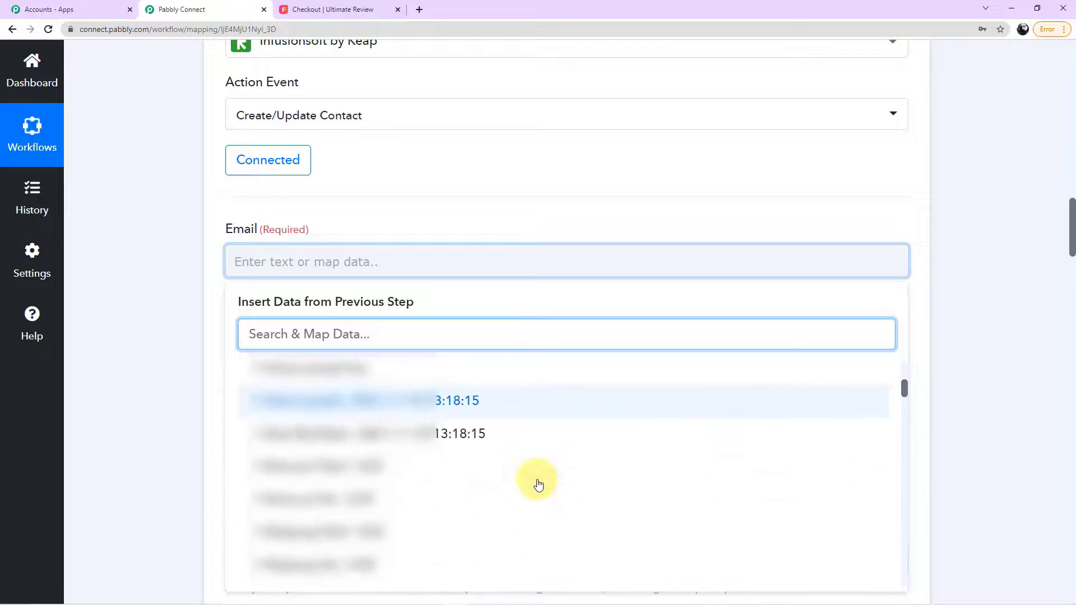
scroll(538, 485, "down", 5)
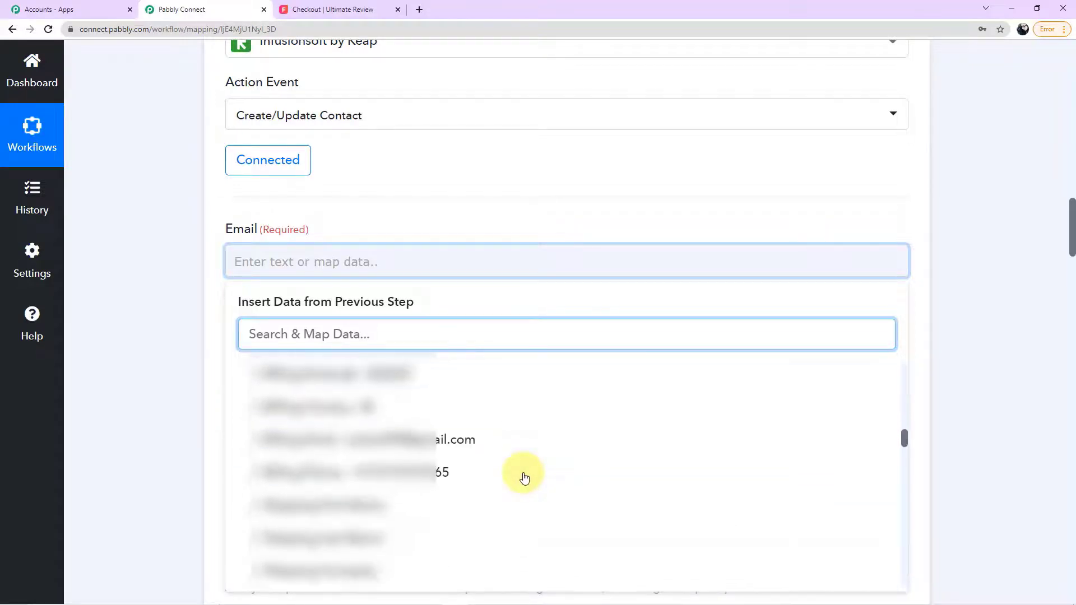
Step: Compare the mappable order data with the billing fields in the WooCommerce trigger's received response
scroll(1054, 364, "up", 15)
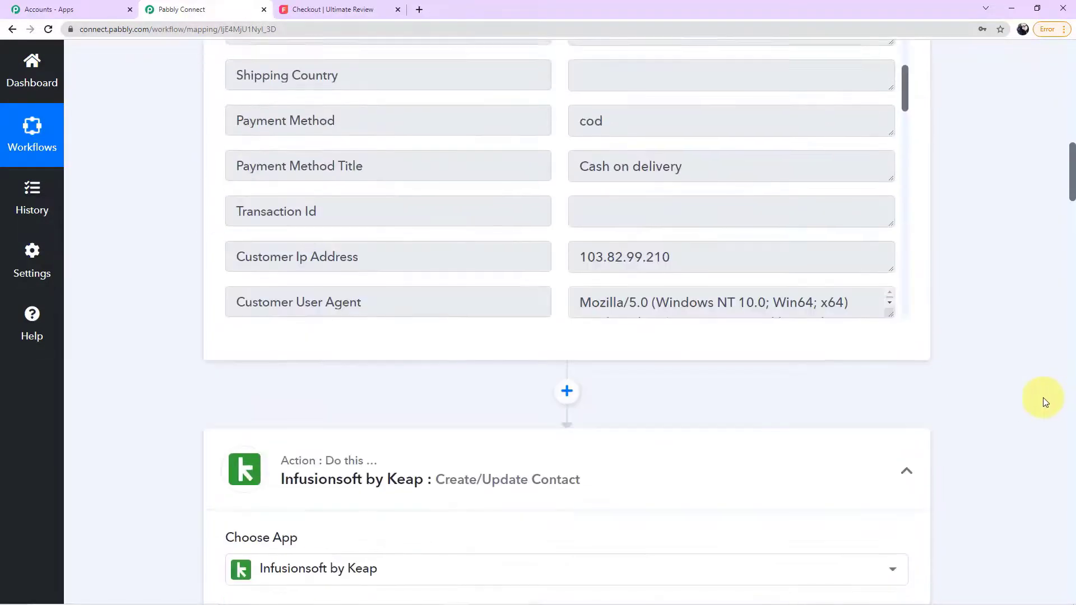
scroll(639, 298, "up", 7)
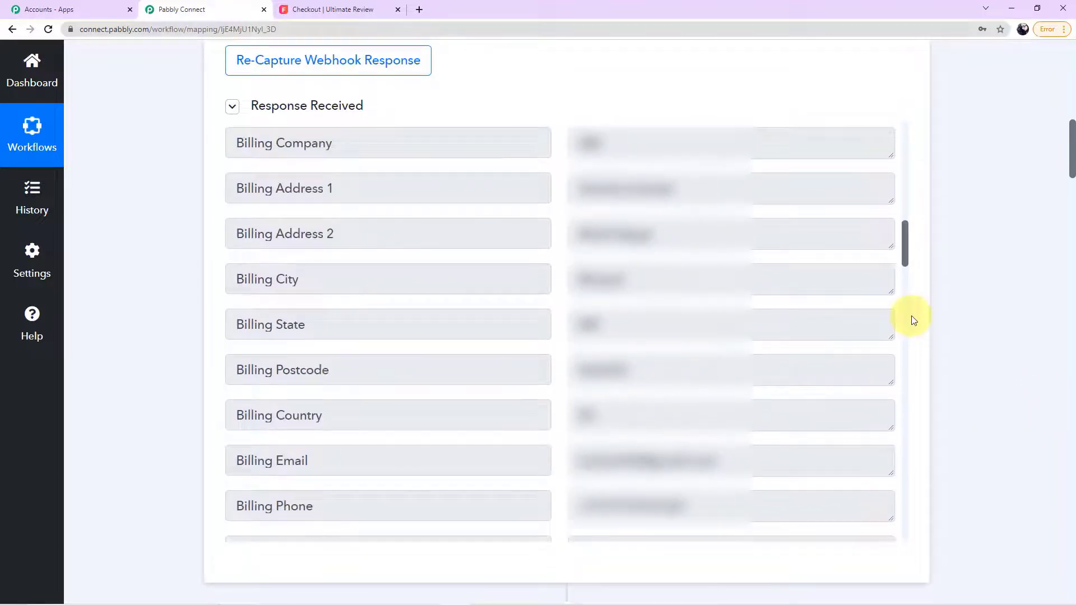
scroll(913, 320, "down", 10)
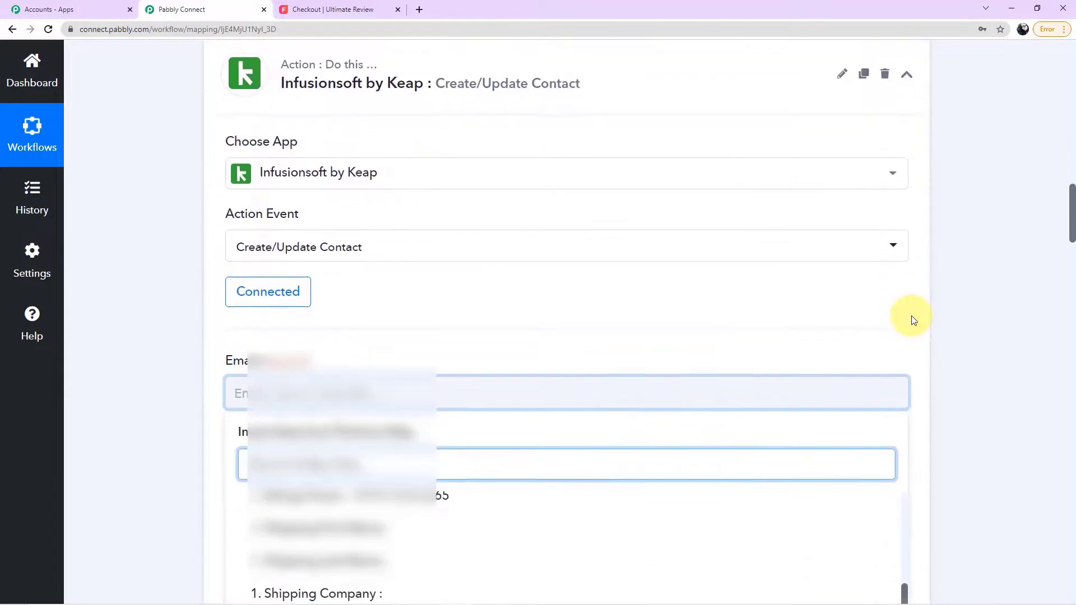
scroll(914, 319, "down", 3)
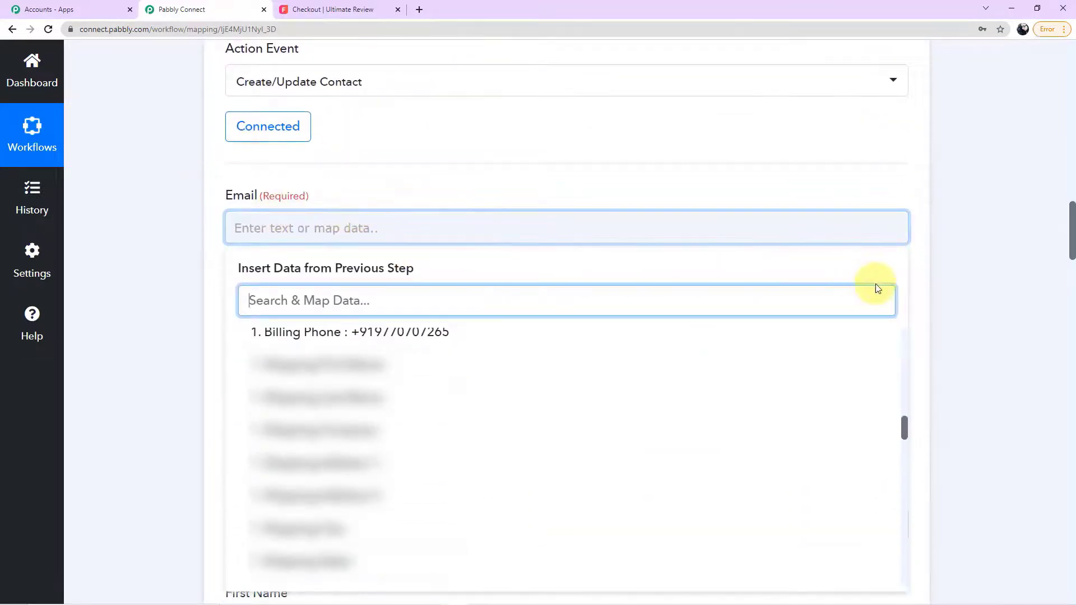
scroll(876, 289, "up", 12)
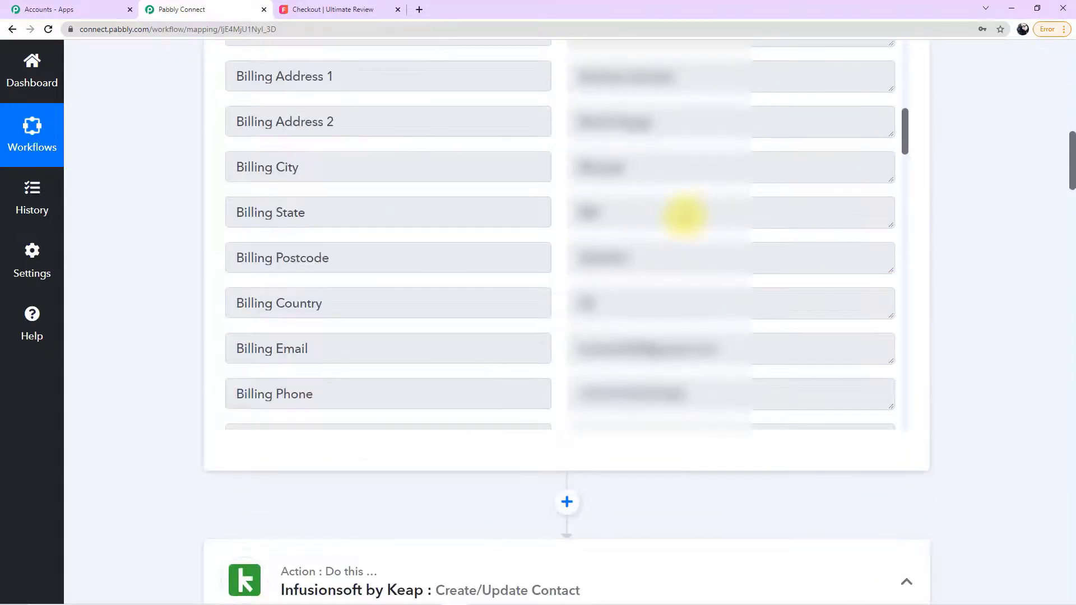
scroll(696, 224, "down", 15)
scroll(588, 474, "down", 11)
Step: Map the Billing Email value from the WooCommerce order to the required Email field
left_click(344, 285)
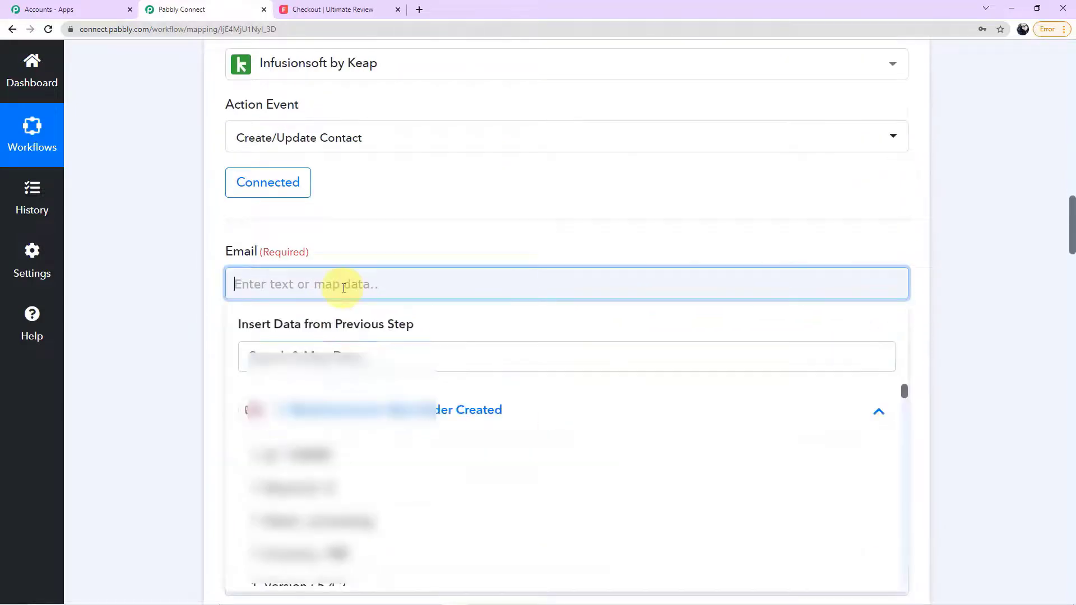
scroll(331, 421, "down", 2)
scroll(392, 443, "up", 2)
scroll(392, 443, "down", 6)
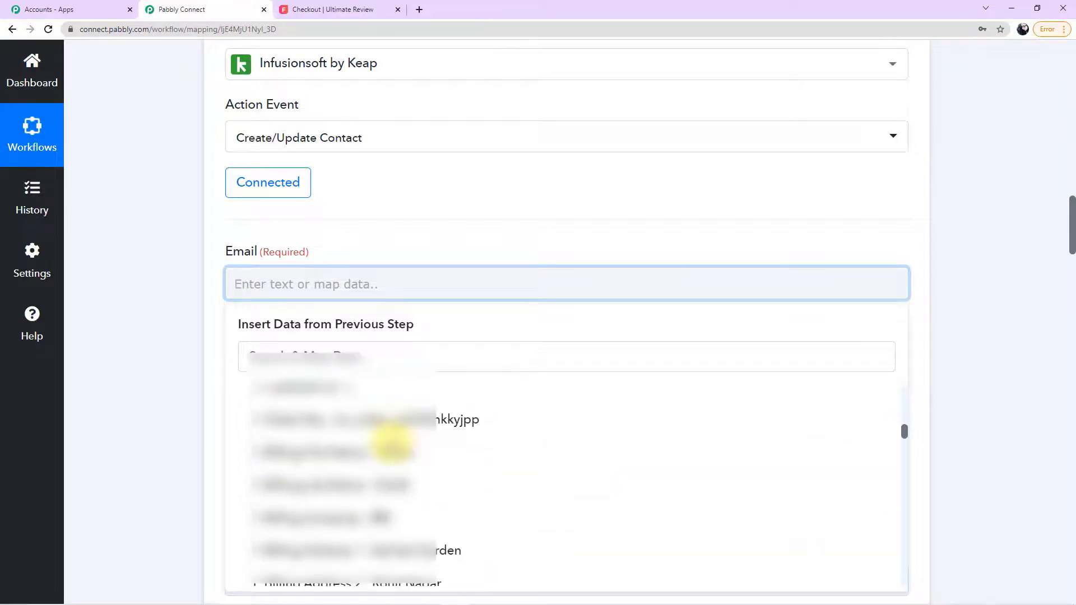
scroll(392, 445, "down", 7)
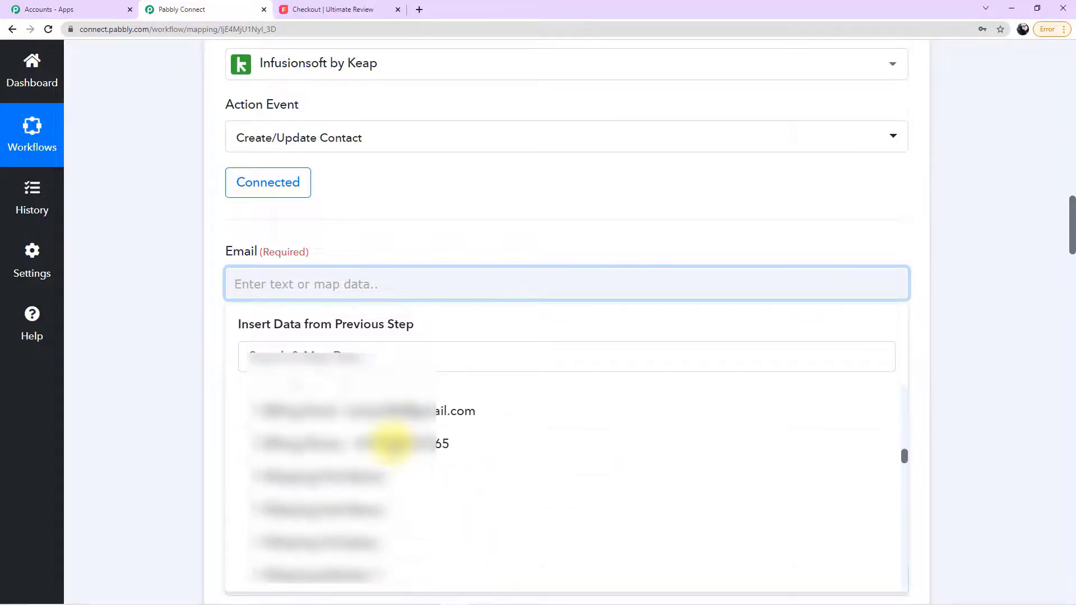
left_click(376, 412)
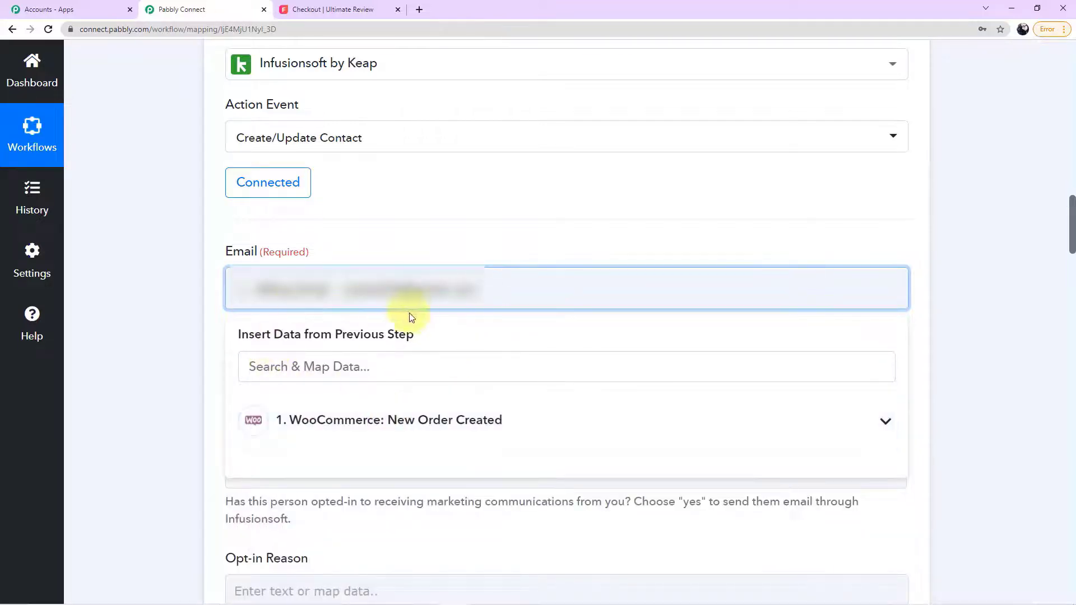
left_click(210, 324)
Step: Examine the How To Check For Duplicates setting and its options, keeping Email selected
scroll(209, 322, "down", 2)
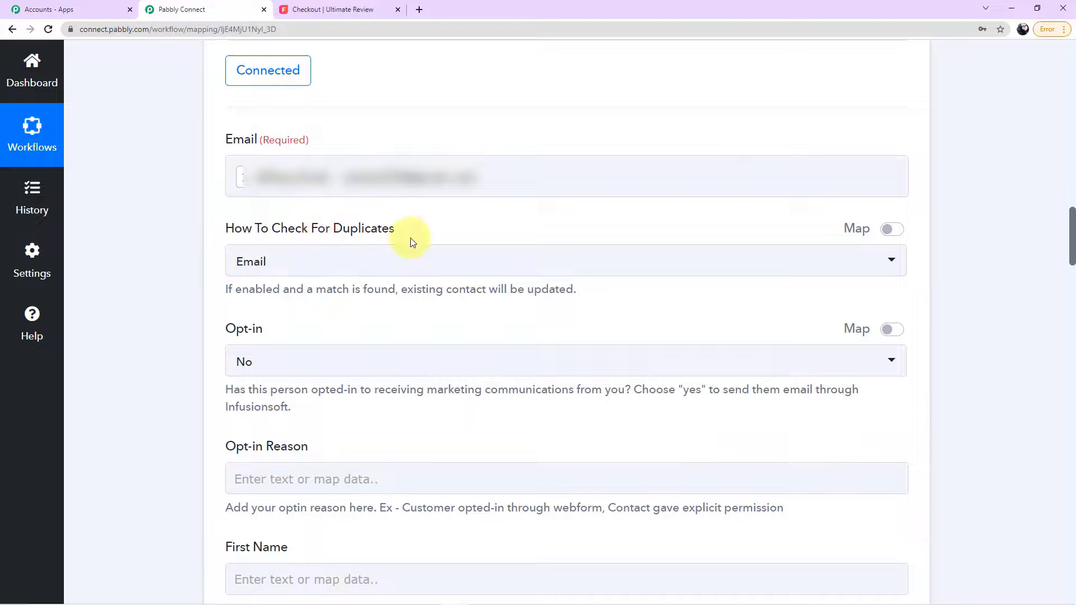
left_click(811, 261)
left_click(241, 335)
left_click(179, 263)
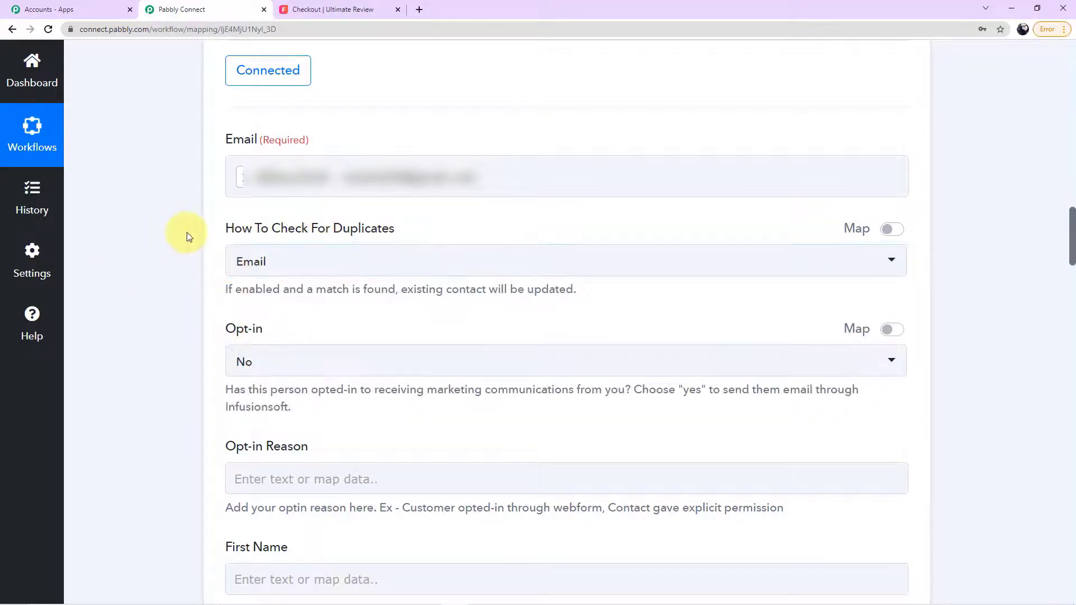
scroll(187, 233, "up", 1)
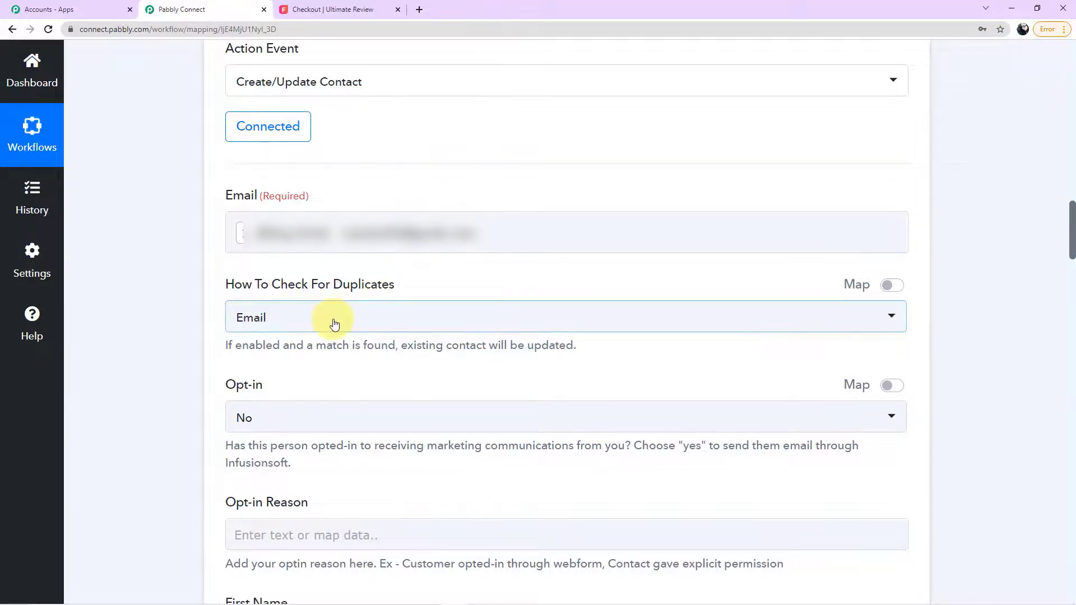
Step: Map the Billing First Name value from the WooCommerce order to the First Name field
scroll(335, 324, "down", 2)
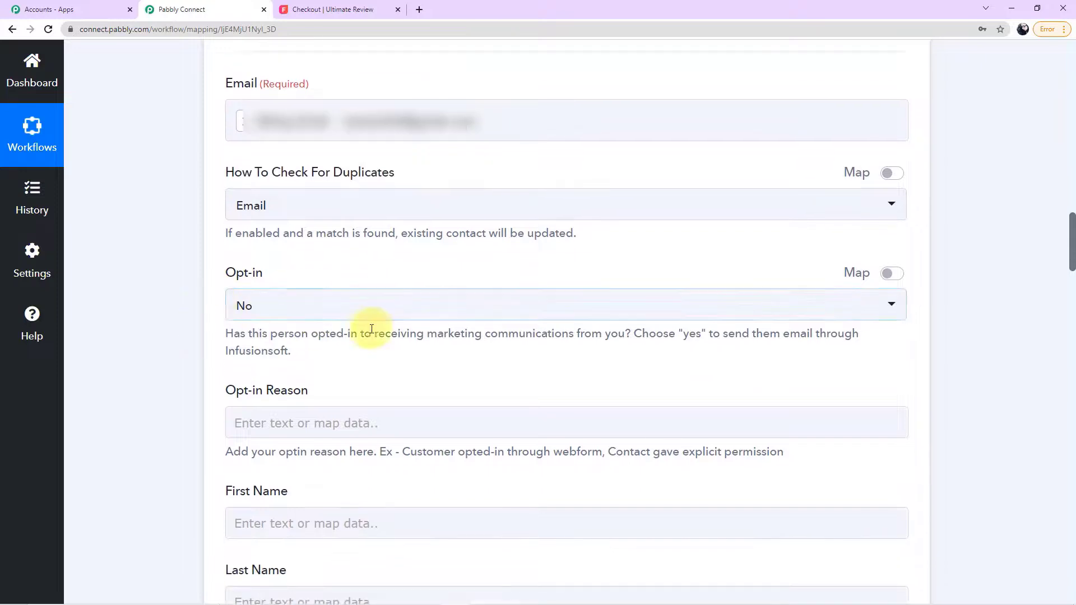
scroll(377, 329, "down", 3)
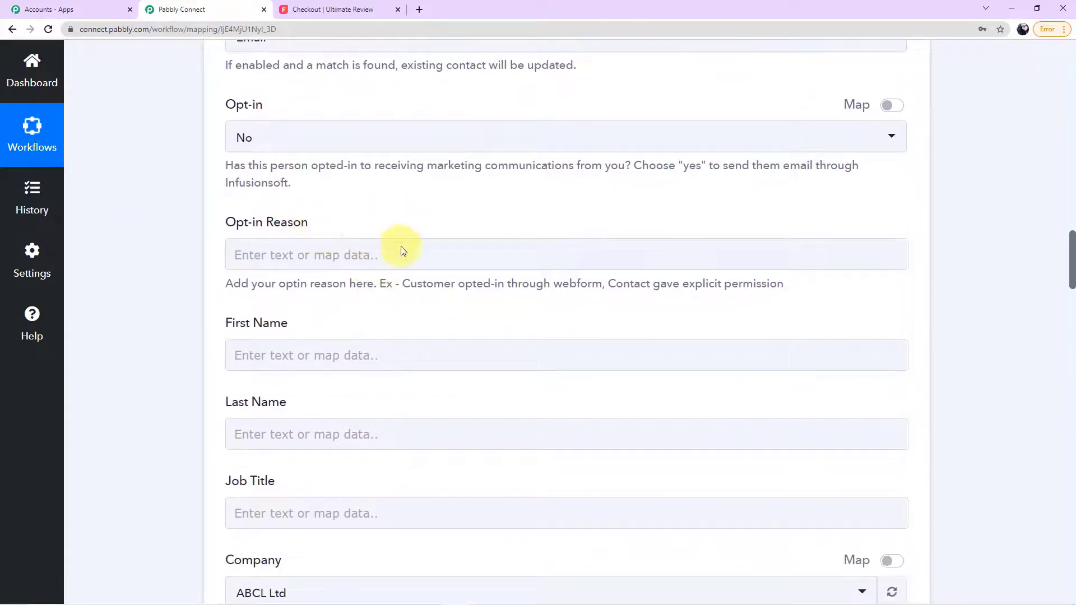
scroll(391, 247, "down", 2)
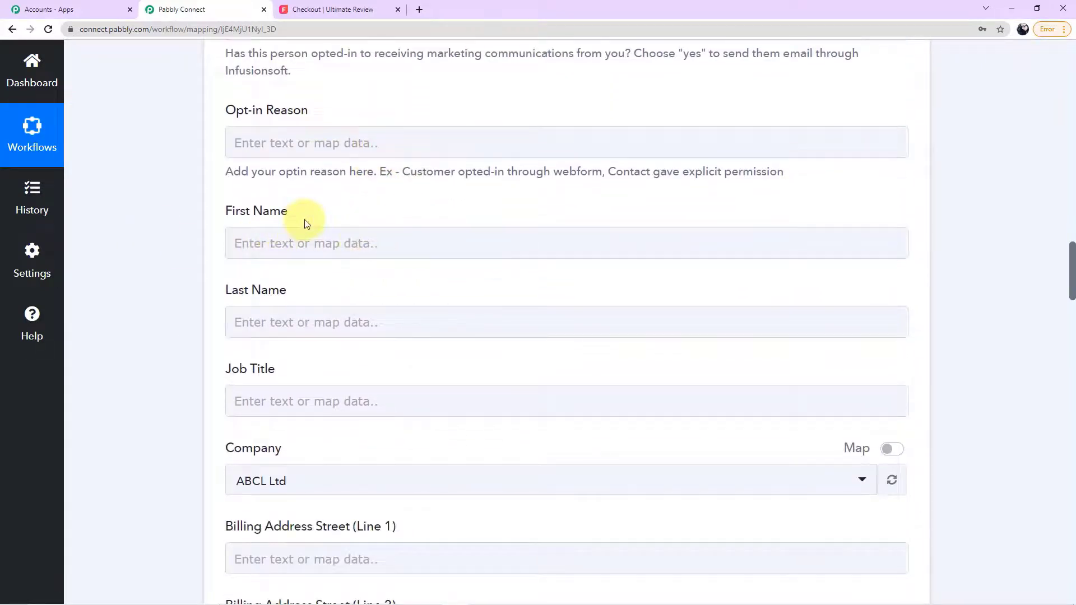
left_click(374, 246)
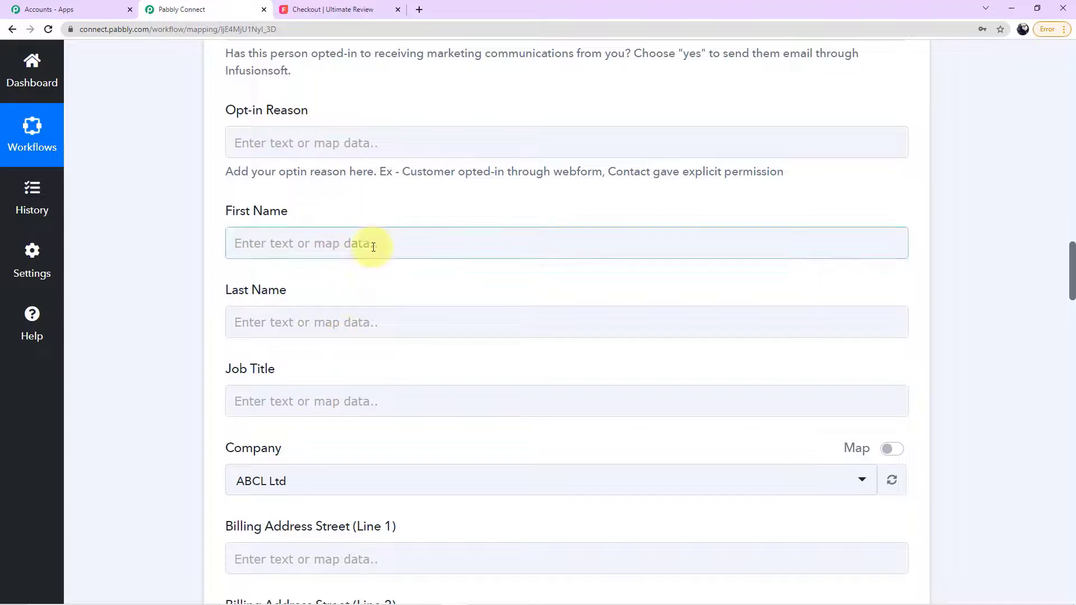
left_click(333, 242)
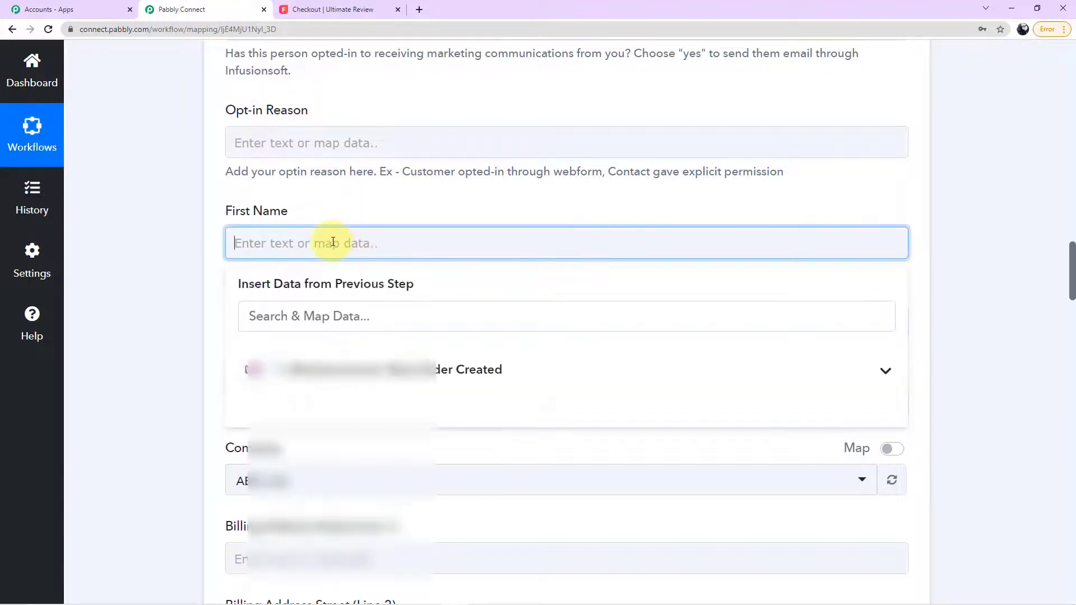
left_click(354, 364)
scroll(365, 437, "down", 5)
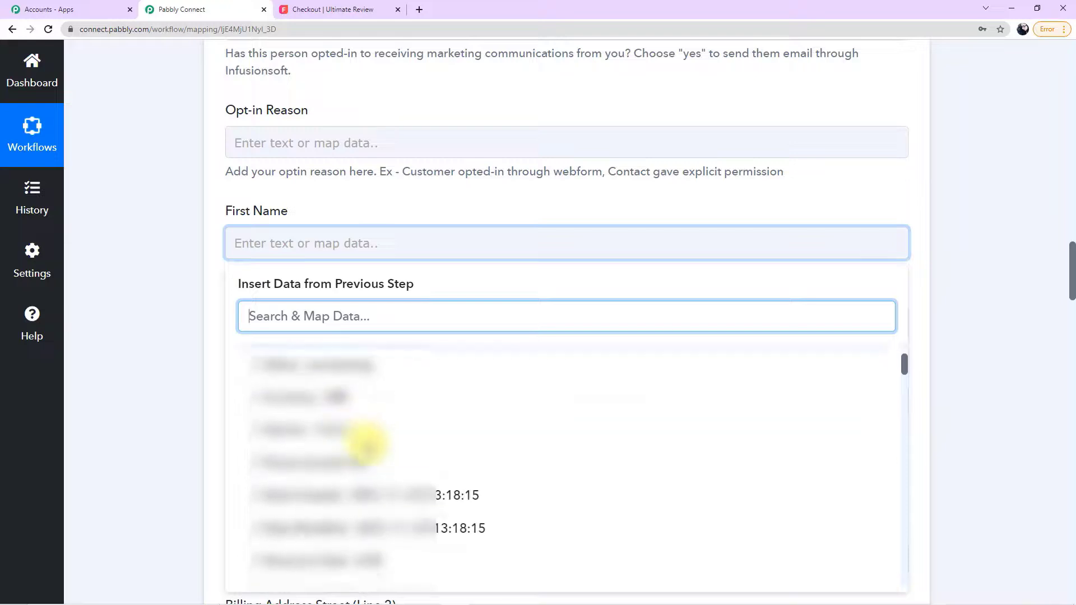
scroll(365, 441, "down", 5)
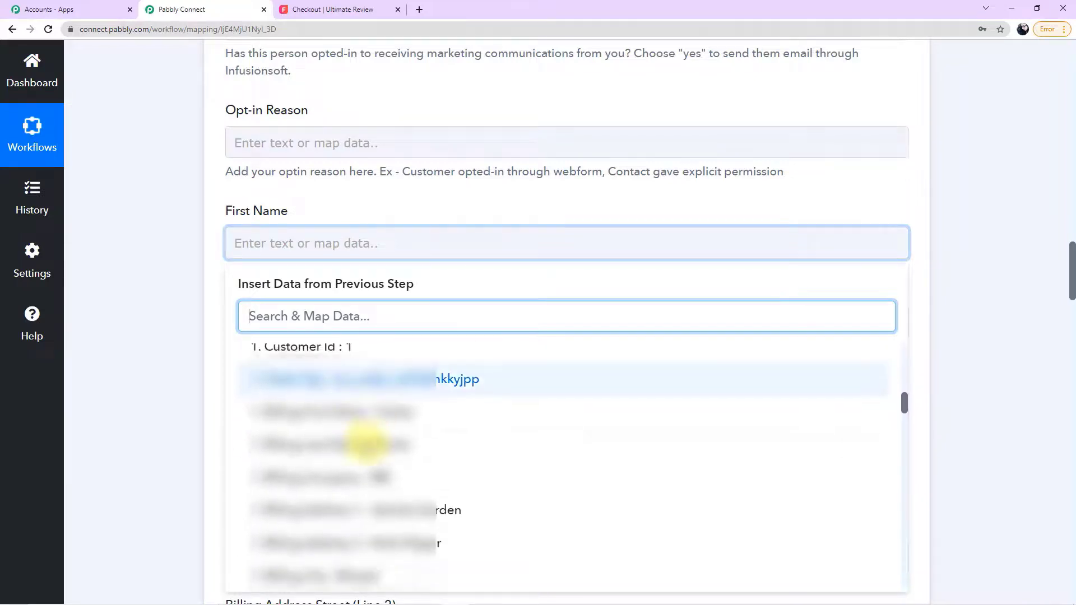
left_click(435, 426)
left_click(146, 332)
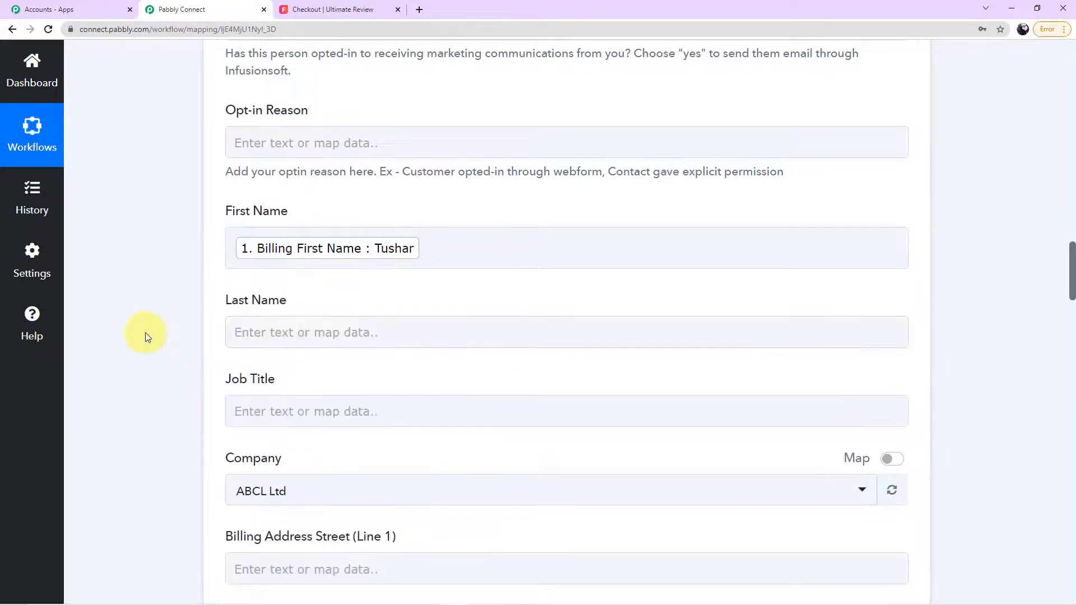
Step: Map the Billing Last Name value from the WooCommerce order to the Last Name field
left_click(382, 337)
left_click(406, 456)
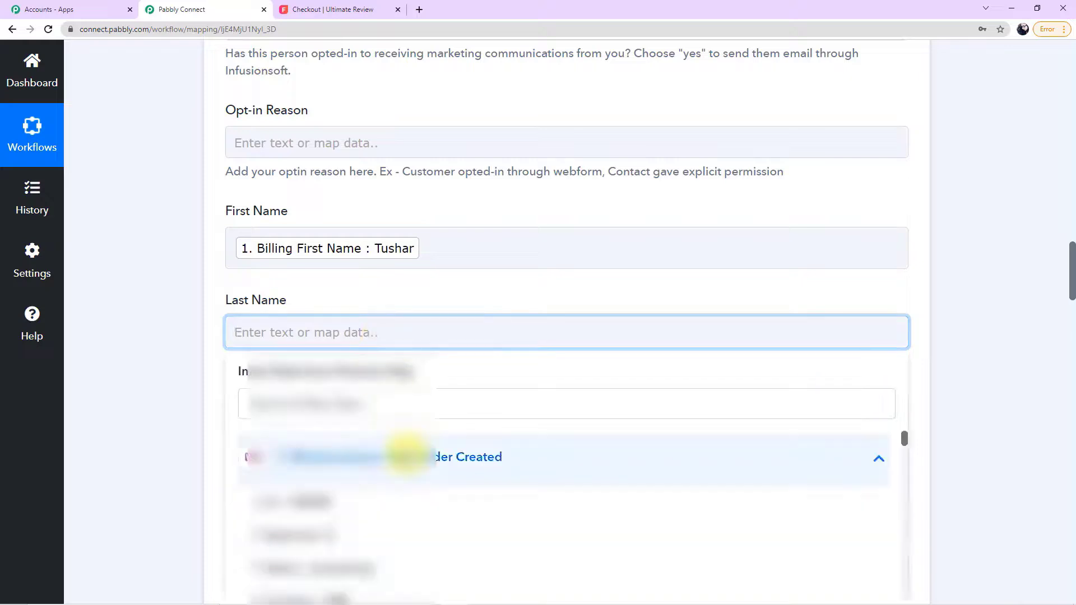
scroll(407, 472, "down", 3)
scroll(405, 473, "down", 8)
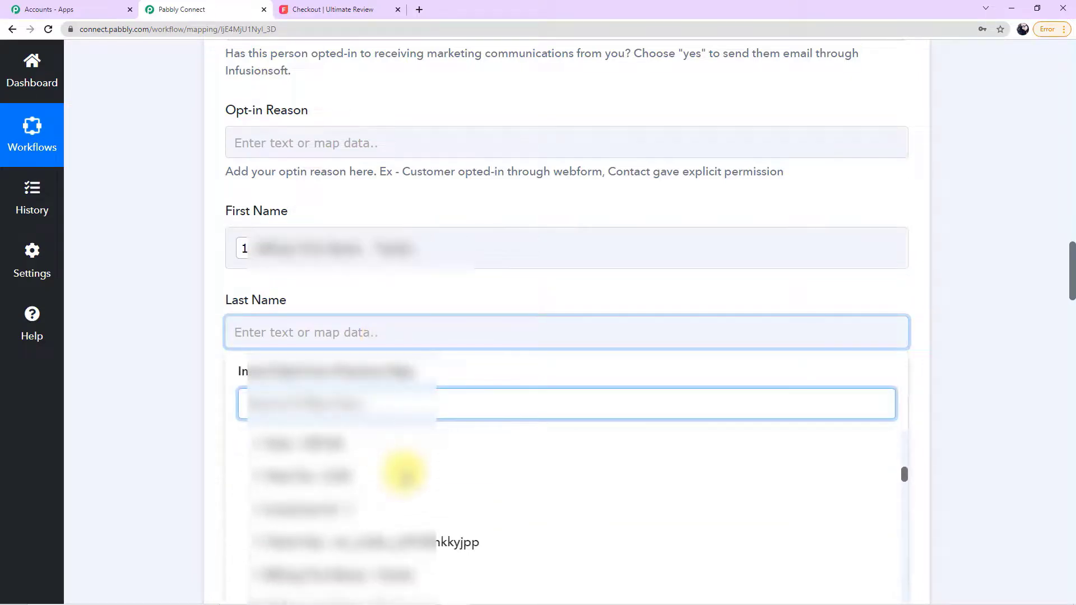
left_click(399, 475)
left_click(167, 354)
Step: Examine the options offered for the Company field, keeping ABCL Ltd selected
scroll(168, 355, "down", 3)
scroll(355, 284, "down", 2)
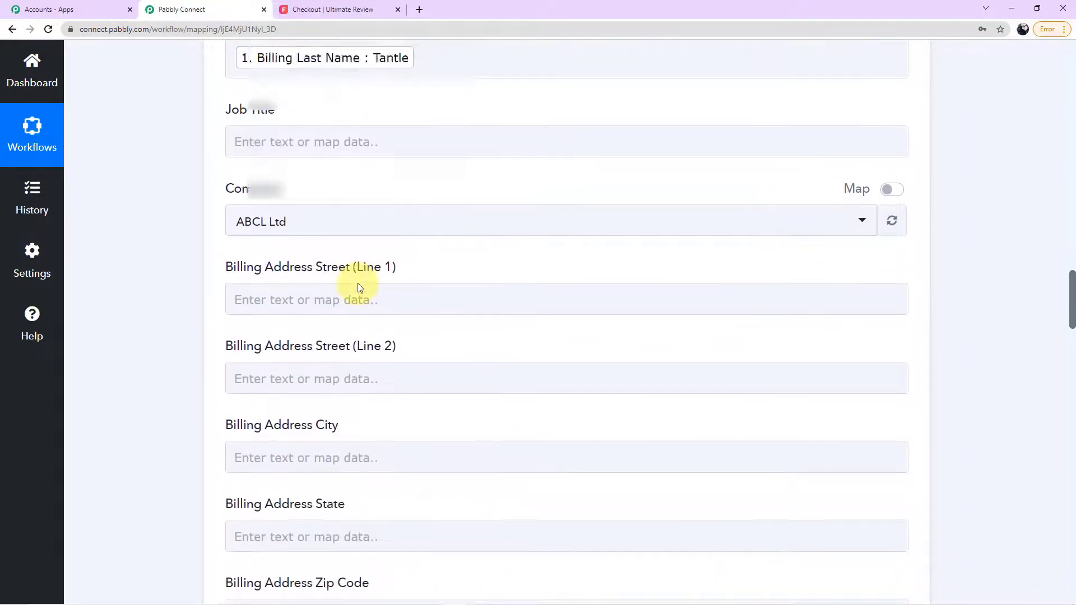
left_click(372, 225)
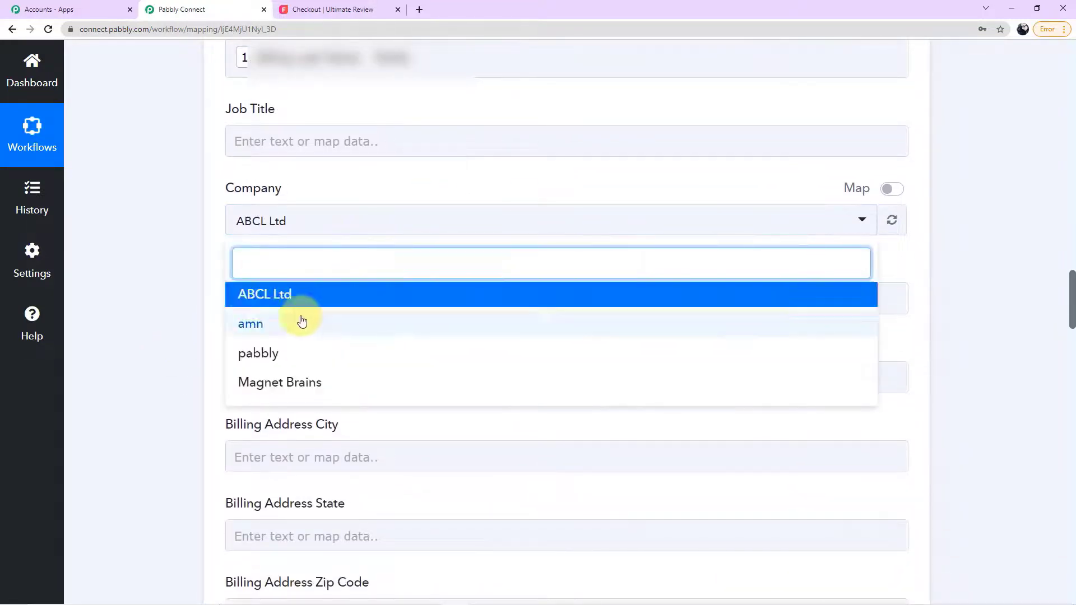
left_click(163, 277)
Step: Map the Billing Address 1 value from the WooCommerce order to the Billing Address Street (Line 1) field
scroll(304, 238, "down", 1)
left_click(304, 239)
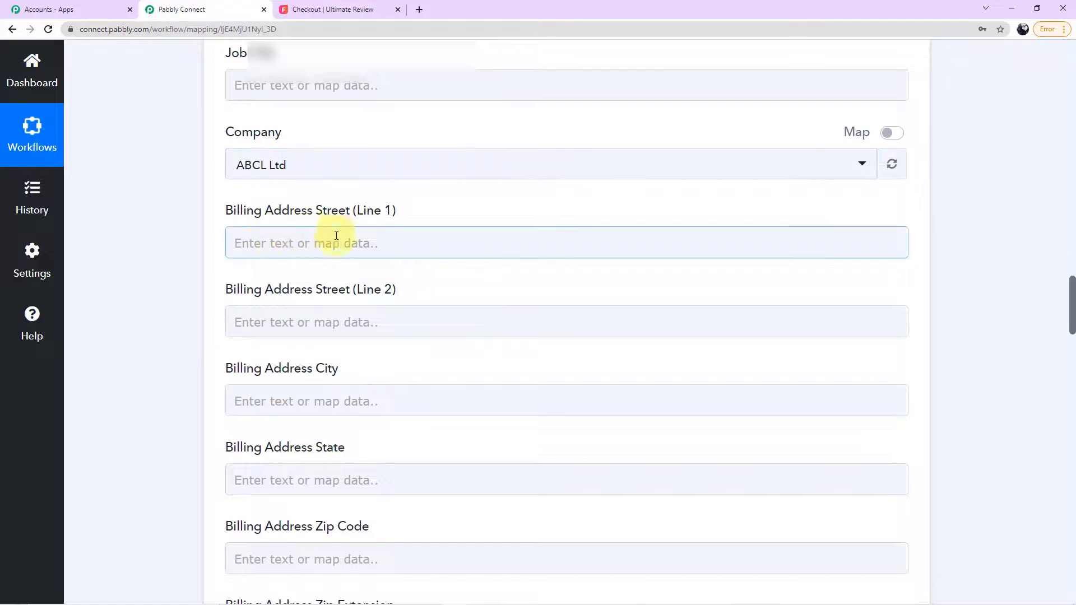
left_click(366, 371)
scroll(382, 432, "down", 5)
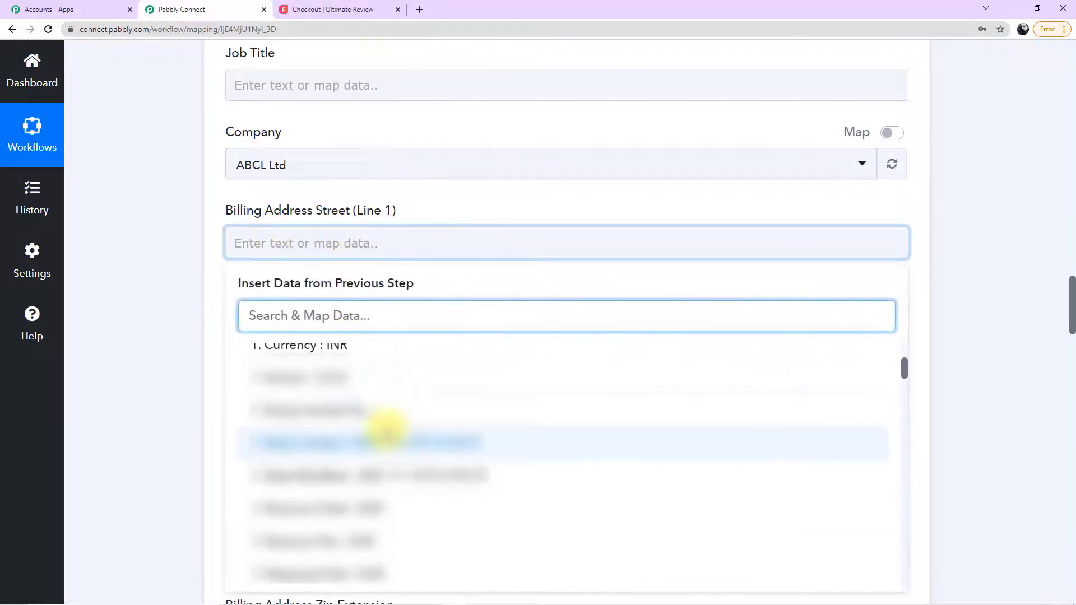
scroll(385, 440, "down", 5)
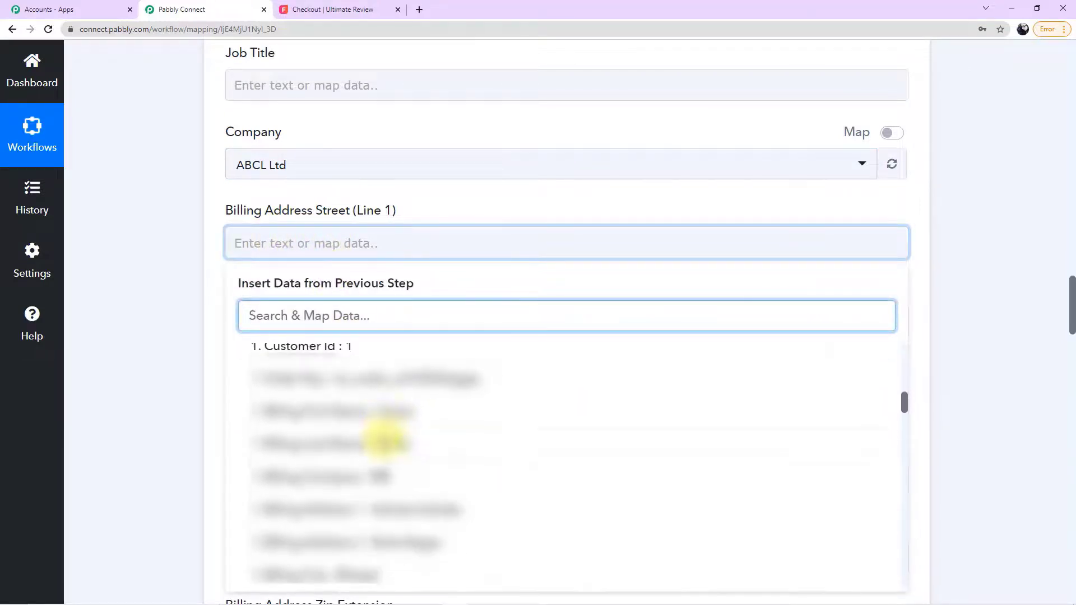
left_click(386, 506)
Step: Map the Billing Address 2 value from the WooCommerce order to the Billing Address Street (Line 2) field
left_click(308, 332)
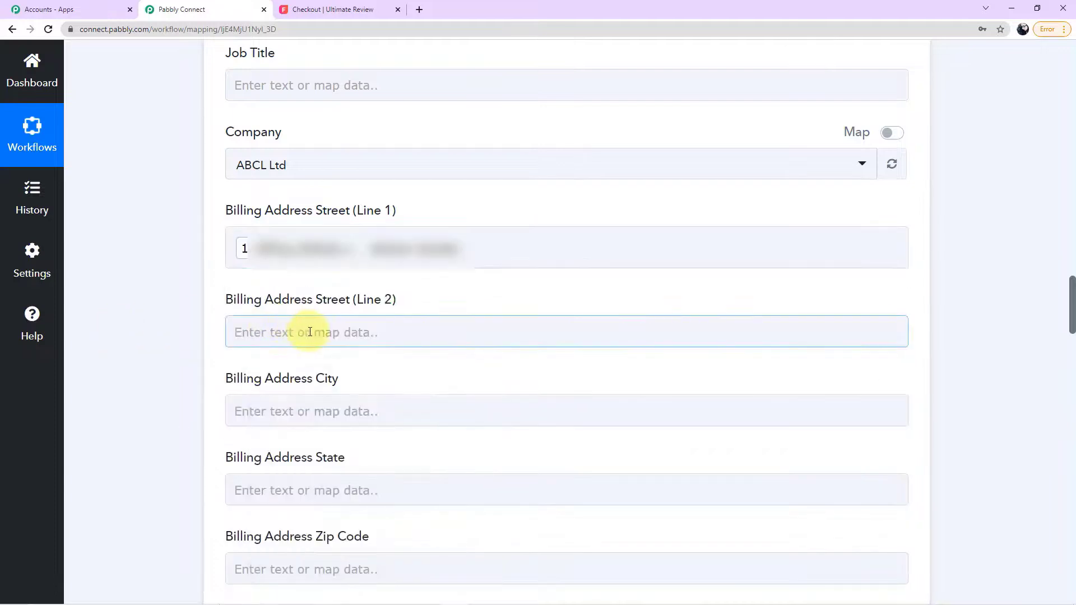
left_click(366, 469)
scroll(372, 493, "down", 10)
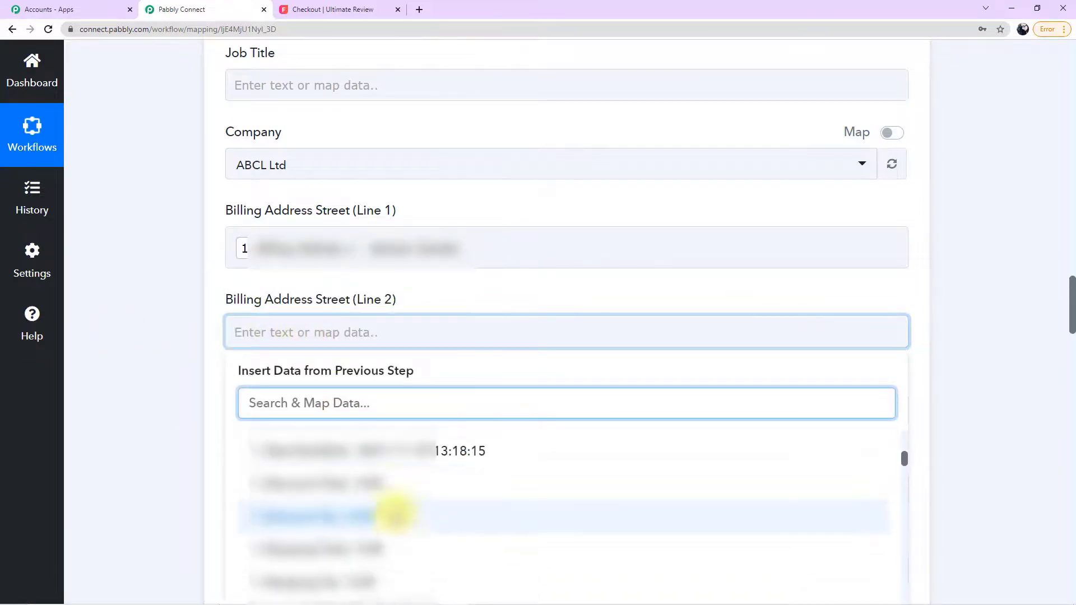
scroll(393, 516, "down", 3)
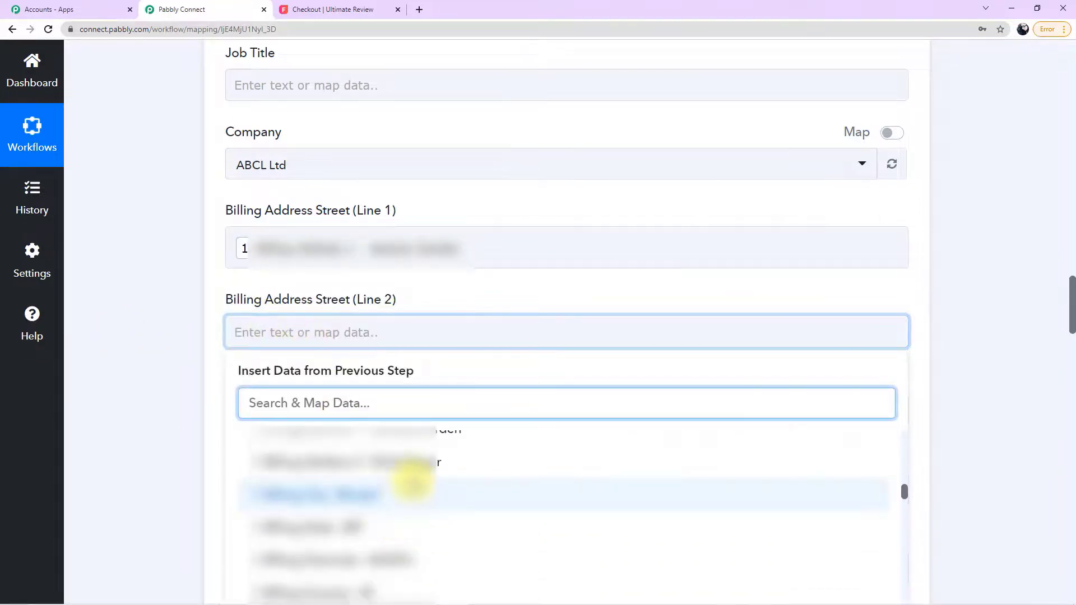
left_click(425, 457)
left_click(129, 359)
Step: Map the Billing City value from the WooCommerce order to the Billing Address City field
scroll(204, 367, "down", 3)
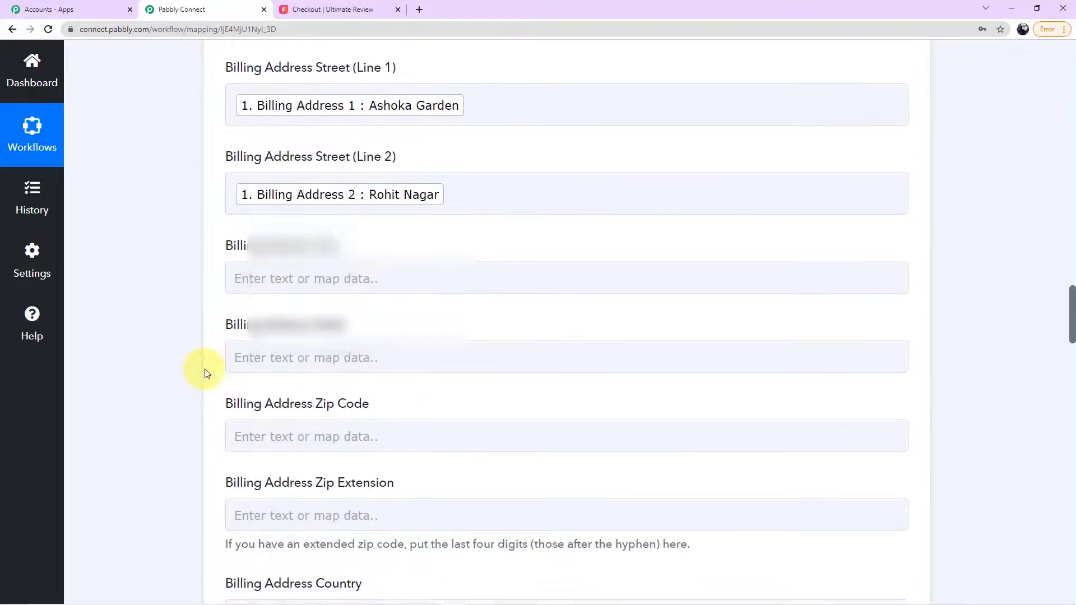
left_click(379, 252)
left_click(361, 377)
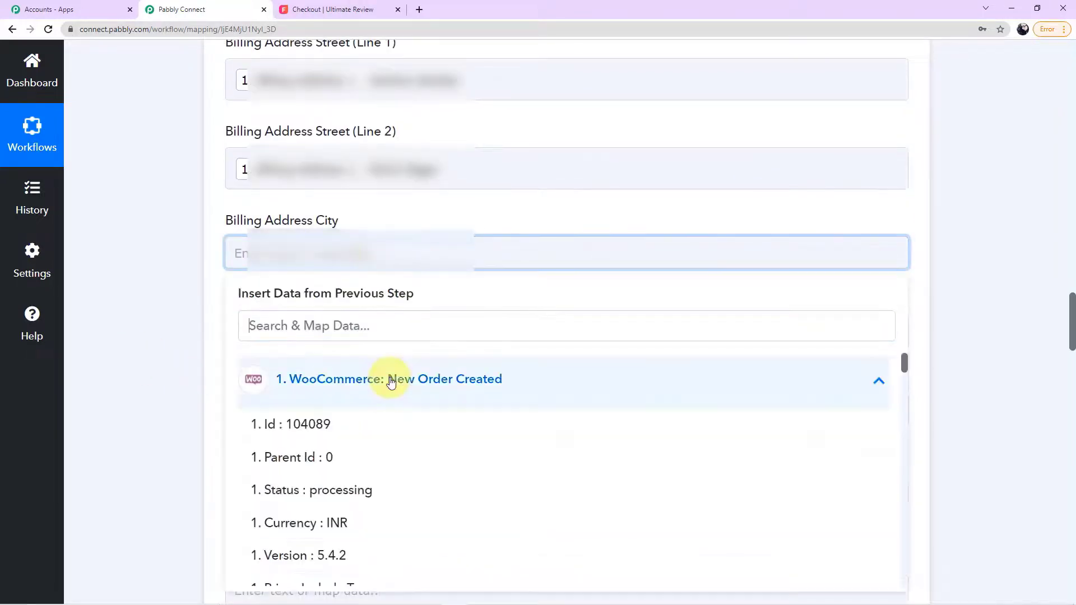
scroll(365, 451, "down", 5)
scroll(367, 457, "down", 5)
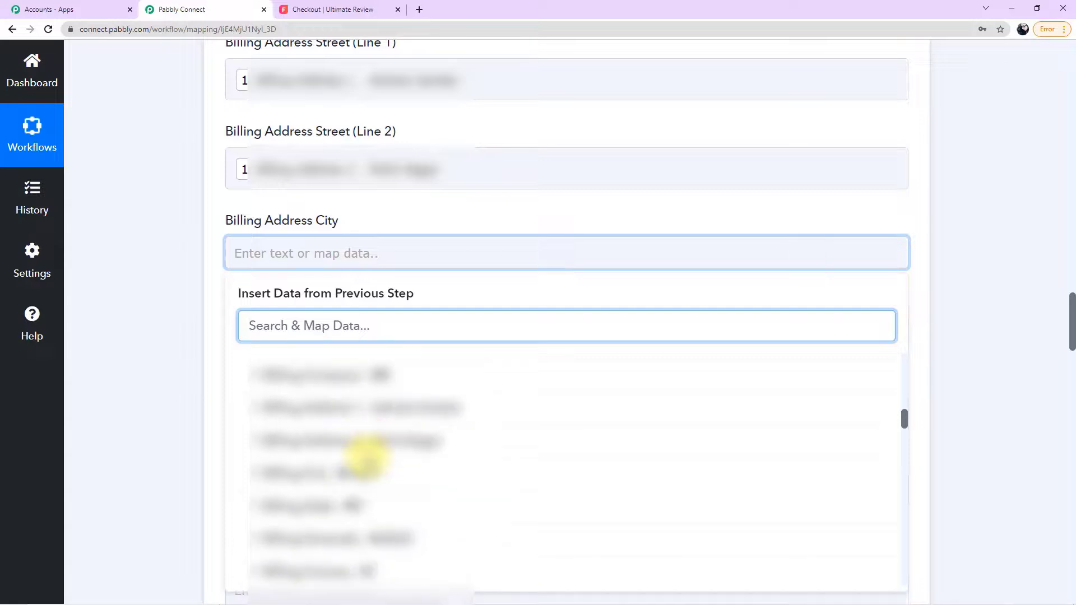
scroll(367, 460, "up", 2)
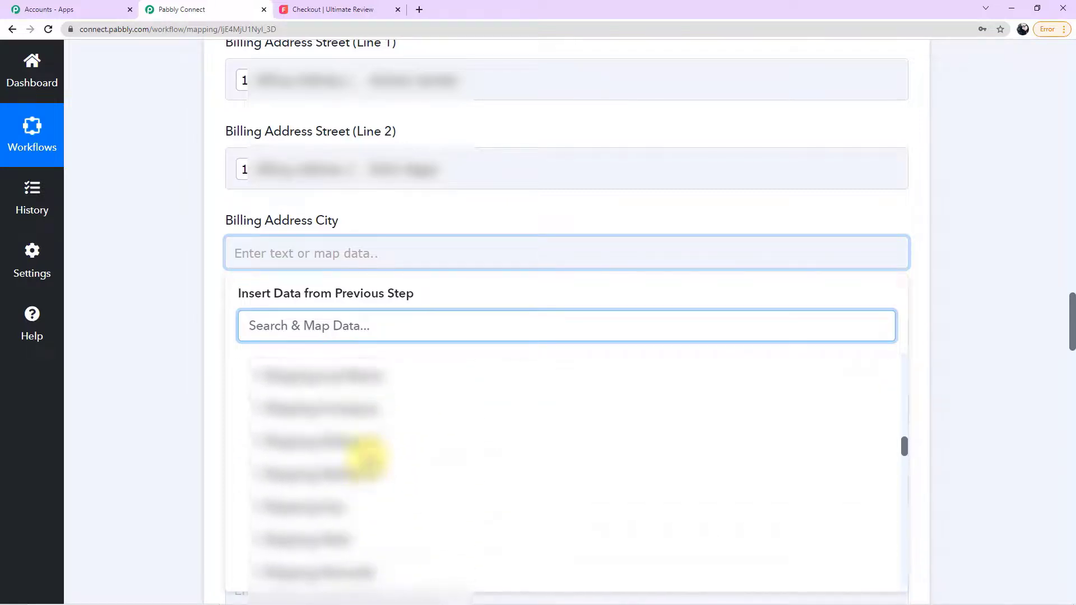
scroll(367, 459, "up", 1)
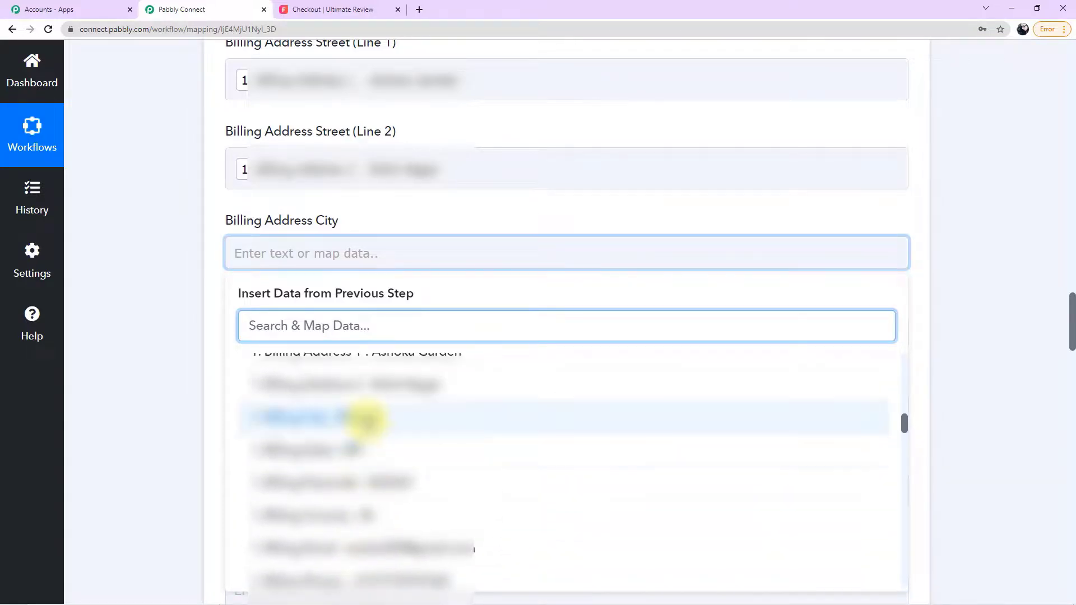
left_click(361, 413)
left_click(159, 304)
Step: Map the Billing Postcode value from the WooCommerce order to the Billing Address Zip Code field
scroll(298, 308, "down", 1)
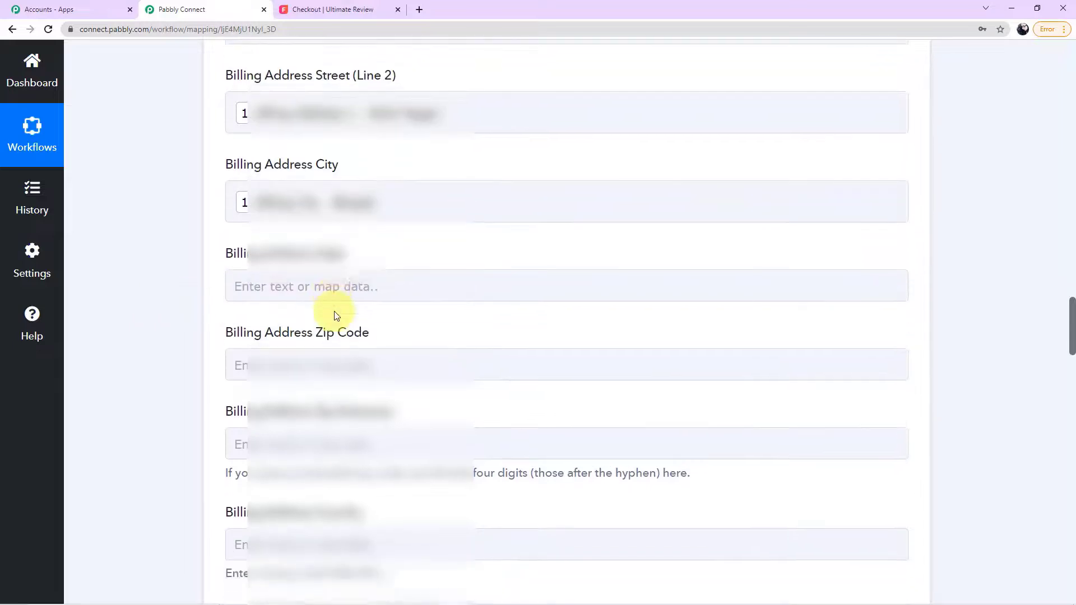
scroll(340, 331, "down", 2)
left_click(351, 255)
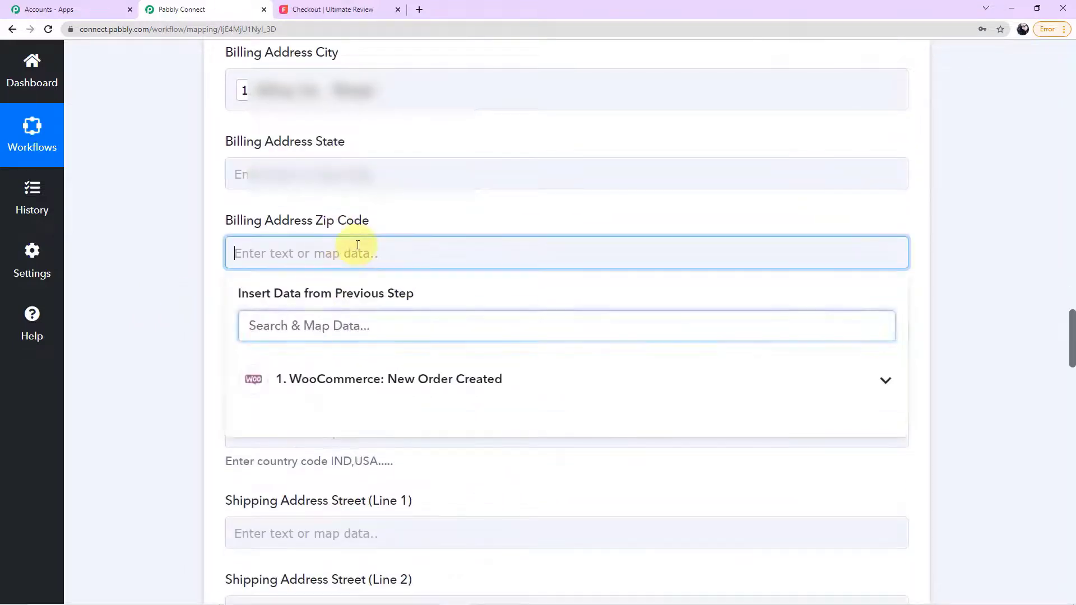
left_click(356, 387)
scroll(352, 437, "down", 5)
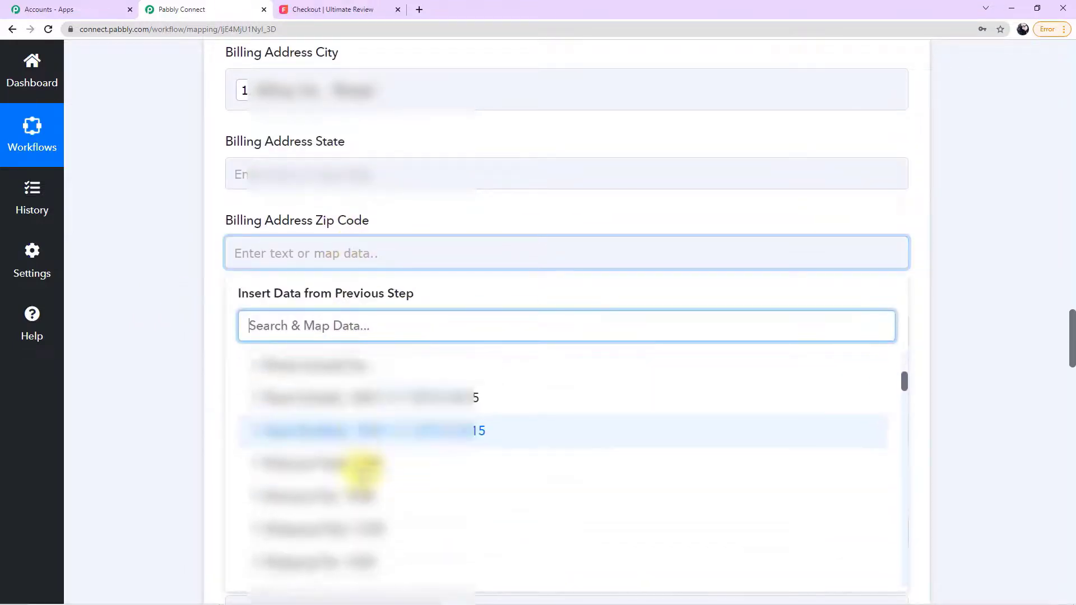
scroll(361, 476, "down", 3)
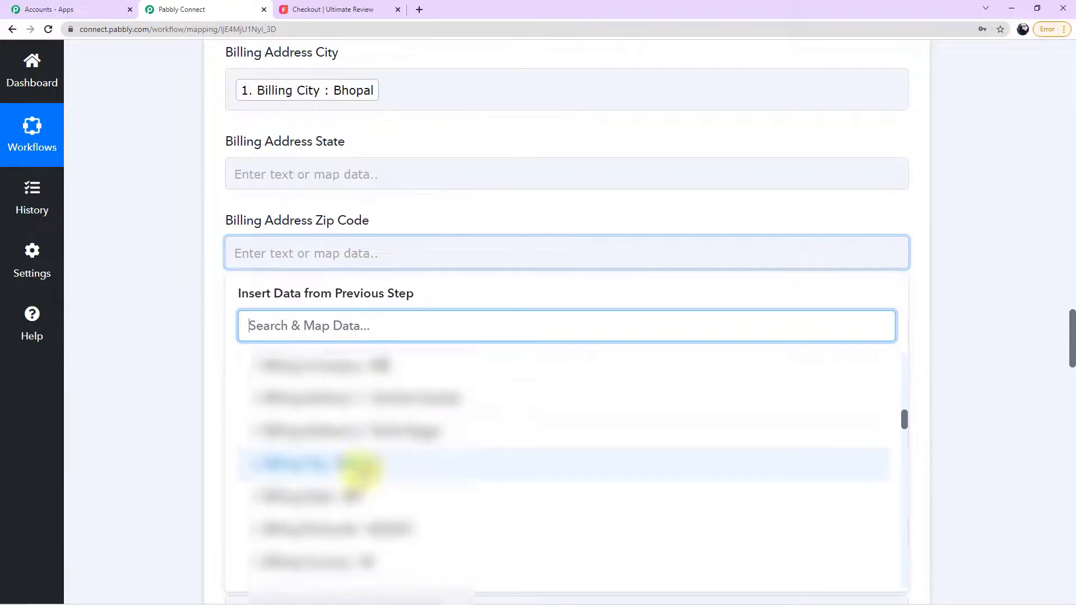
left_click(360, 477)
left_click(211, 364)
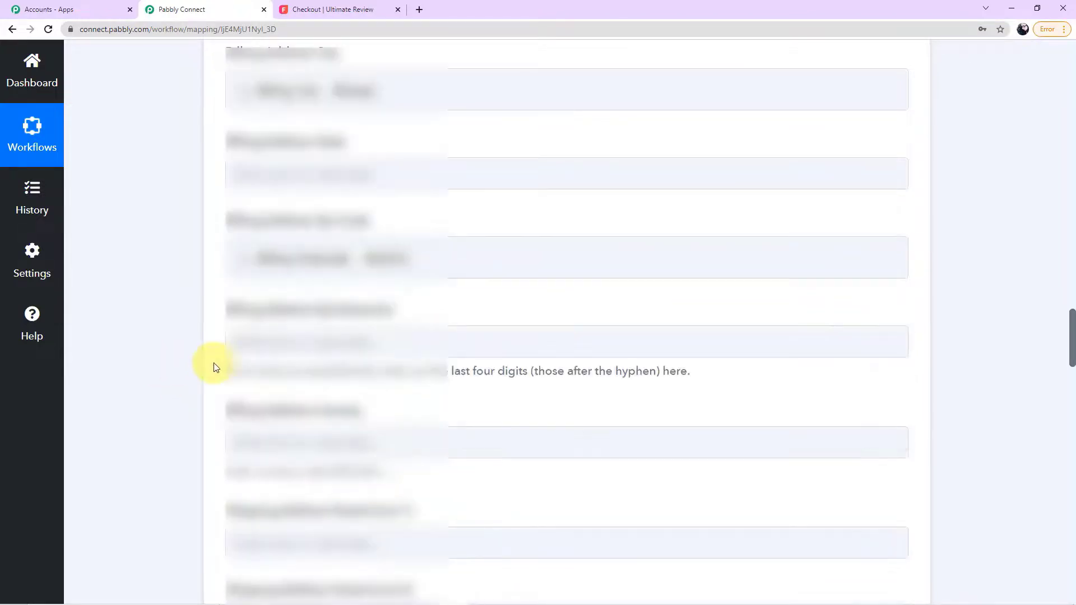
Step: Review the mapped contact fields from the required Email down through the billing address
scroll(240, 365, "up", 2)
scroll(242, 359, "up", 4)
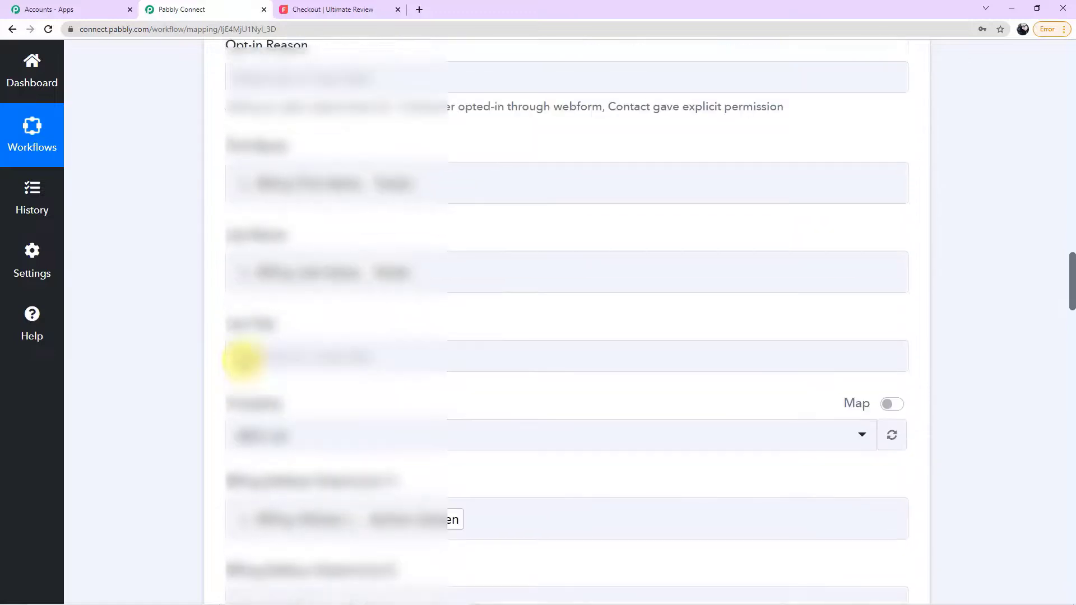
scroll(255, 344, "up", 8)
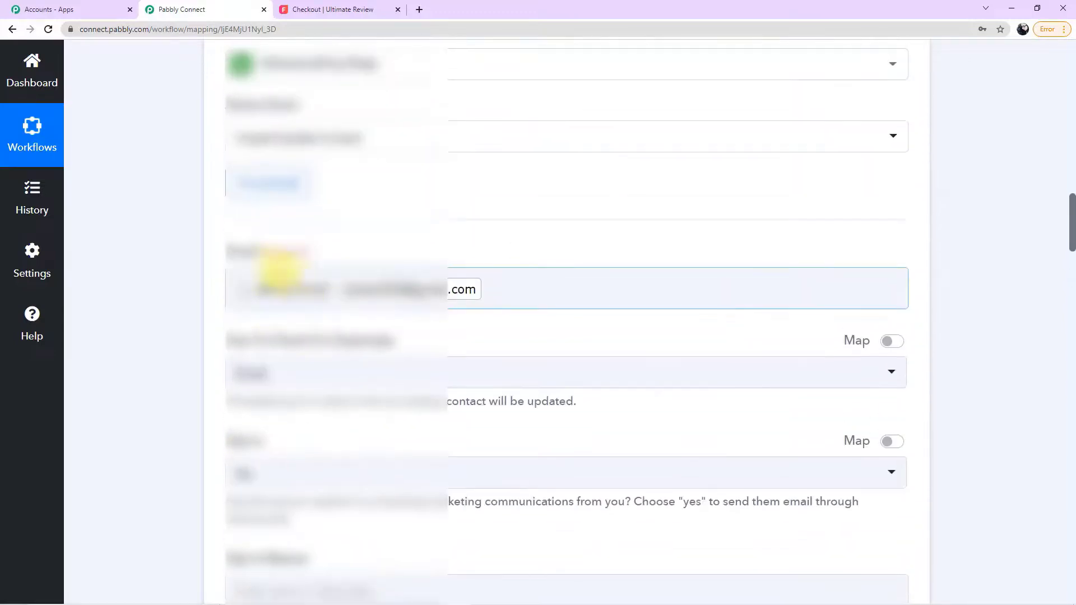
left_click(211, 264)
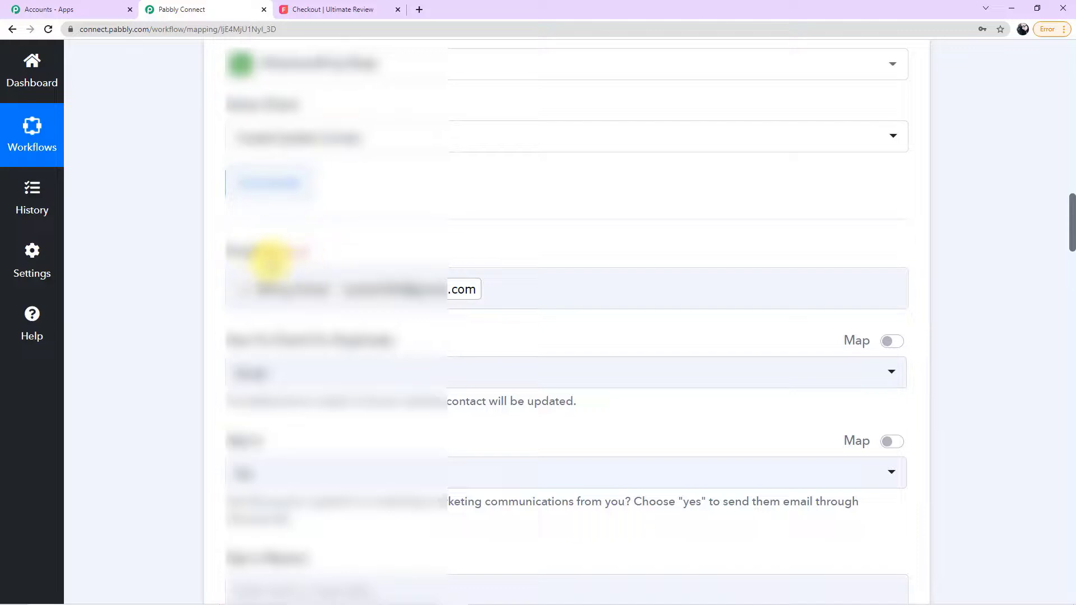
scroll(353, 294, "down", 10)
left_click(355, 316)
scroll(355, 314, "down", 7)
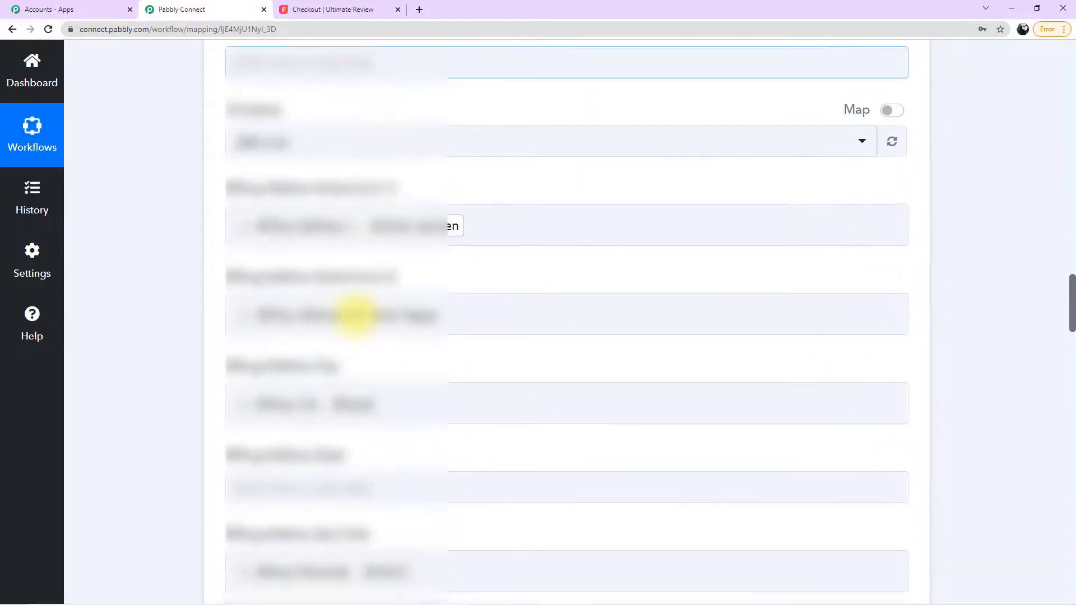
scroll(384, 336, "down", 3)
Step: Map the Billing Phone value from the WooCommerce order to the Phone1 field of the contact
left_click(380, 339)
scroll(380, 340, "down", 8)
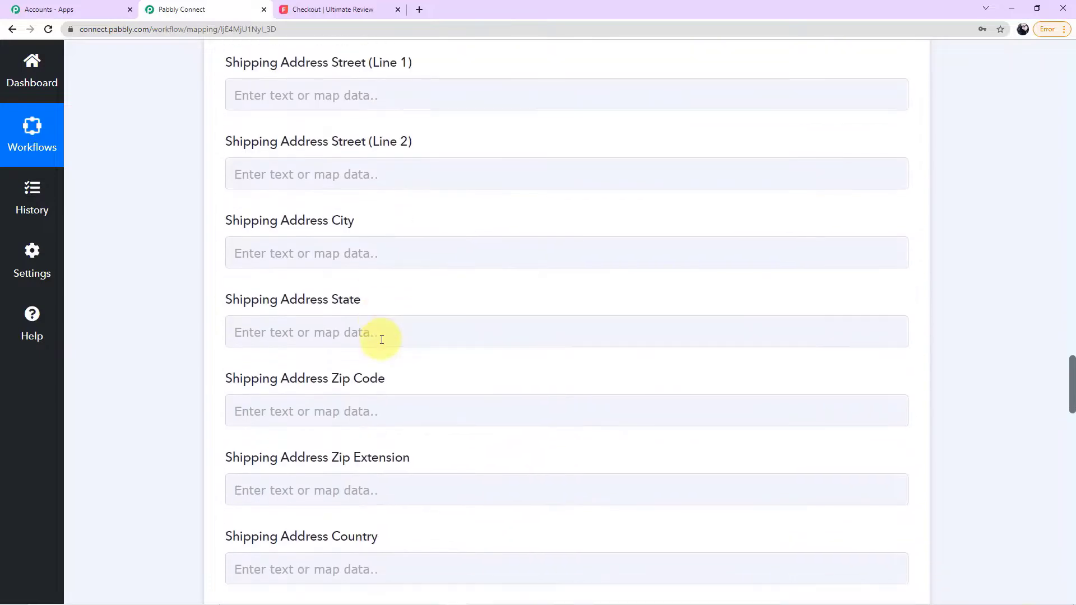
left_click(382, 340)
scroll(382, 339, "down", 15)
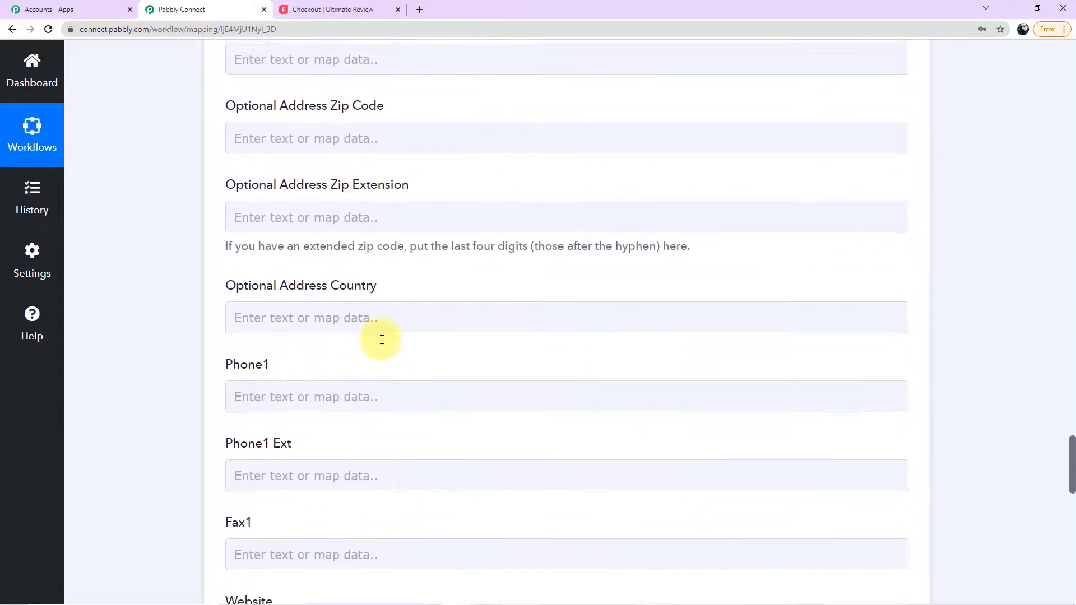
scroll(382, 340, "down", 2)
left_click(307, 269)
left_click(336, 398)
scroll(347, 448, "down", 5)
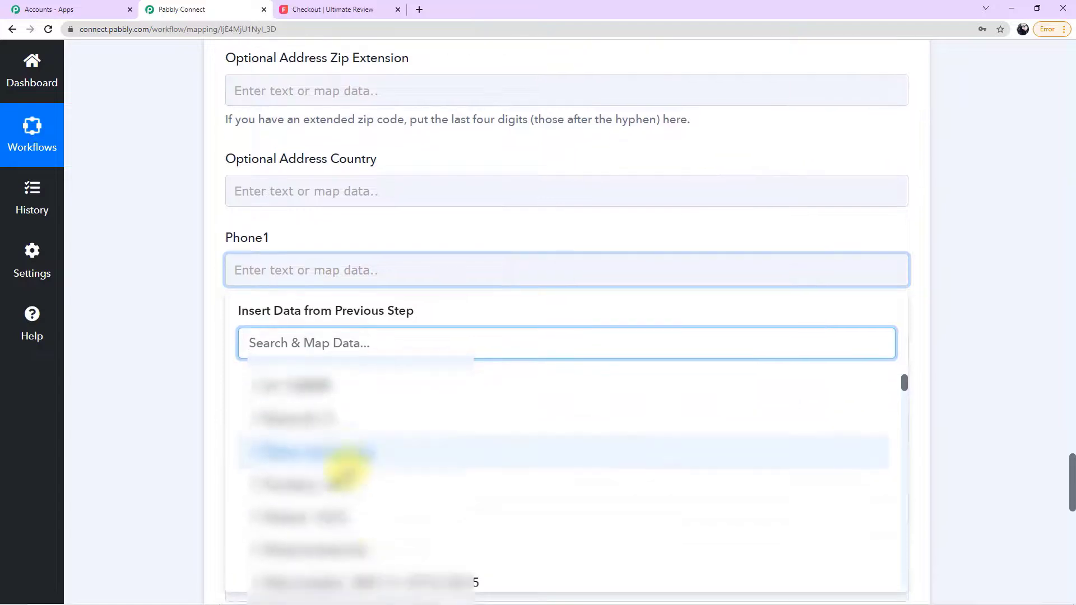
scroll(359, 471, "down", 8)
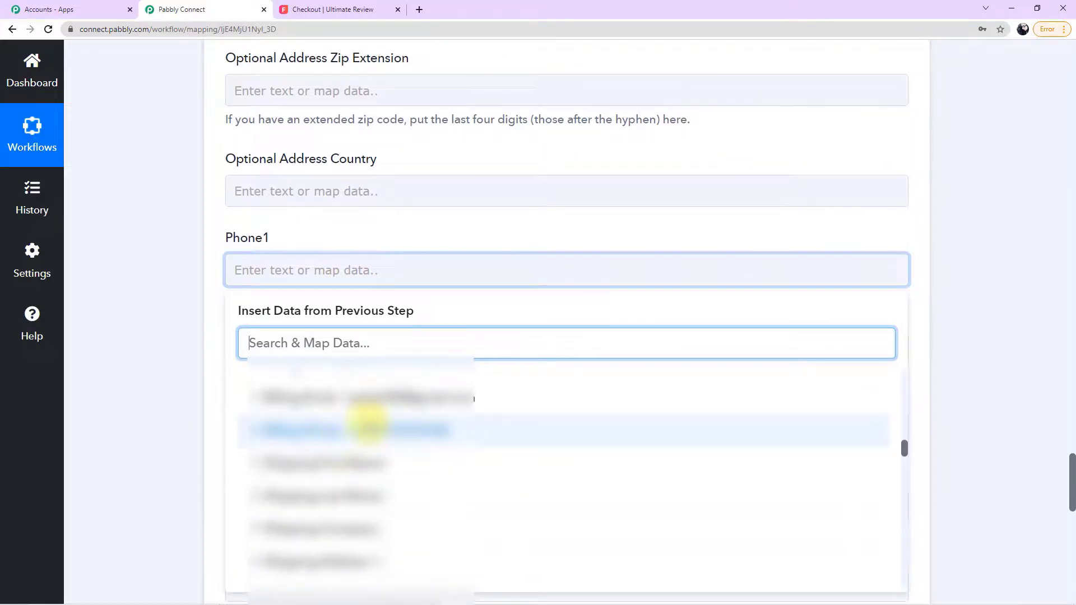
left_click(361, 426)
left_click(167, 340)
Step: Save the Infusionsoft by Keap action and send its test request with Simple Response left on
scroll(350, 370, "down", 12)
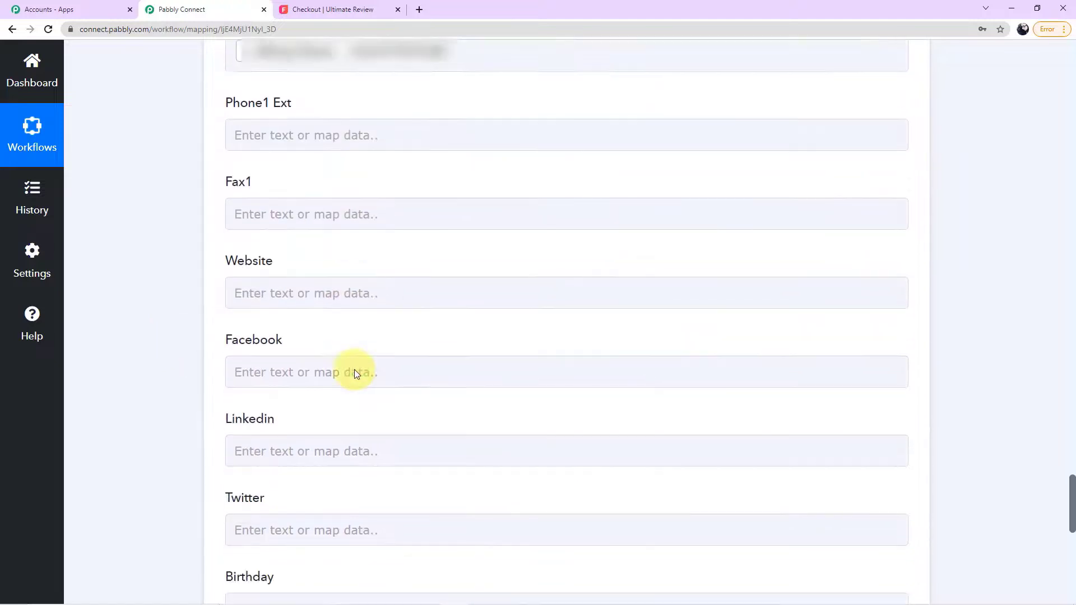
scroll(355, 370, "down", 1)
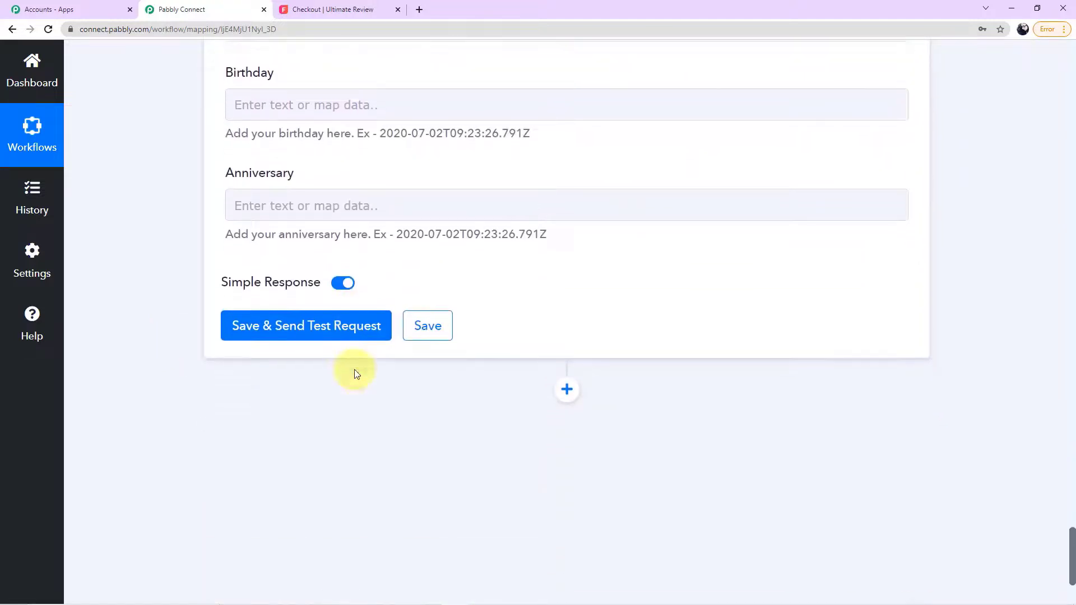
left_click(355, 332)
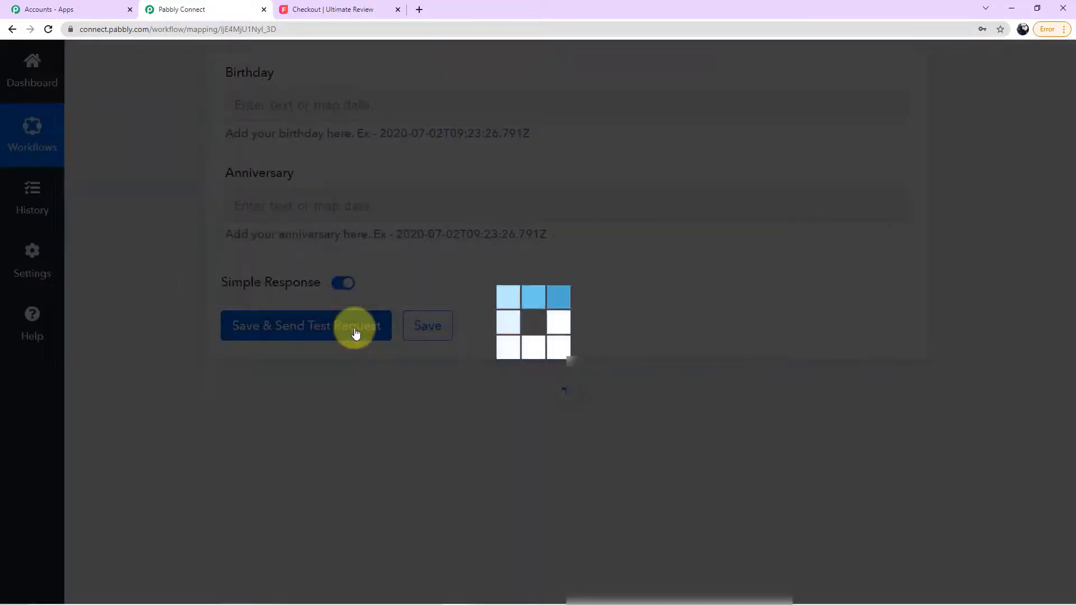
Step: Examine the response received from the test request, covering the email and address values, against the mapped contact fields
scroll(588, 377, "down", 4)
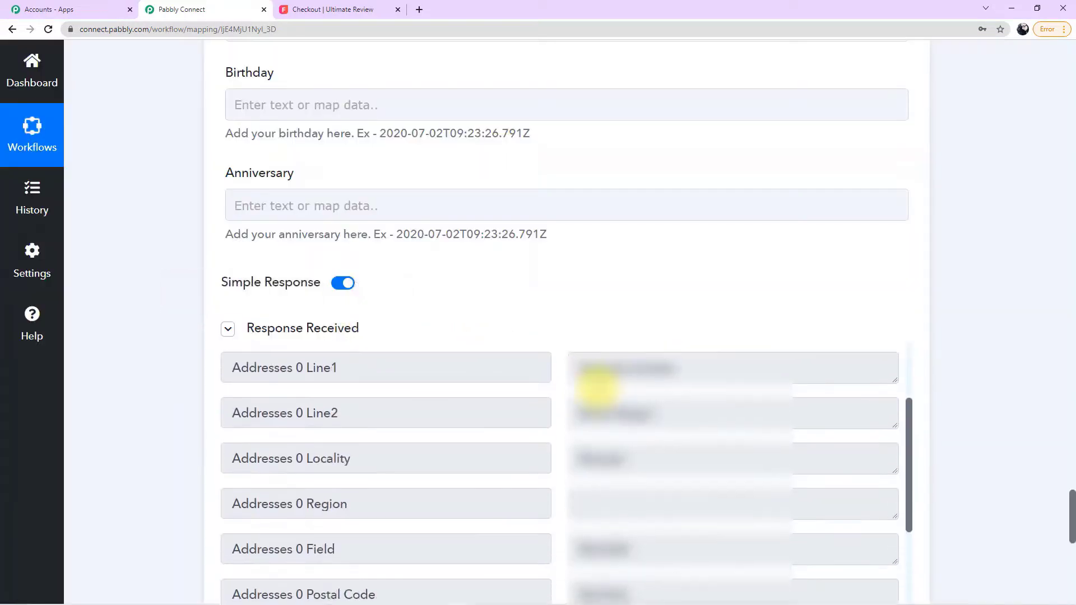
scroll(714, 438, "down", 3)
scroll(953, 454, "down", 4)
scroll(701, 372, "down", 3)
scroll(696, 372, "down", 1)
scroll(696, 370, "up", 10)
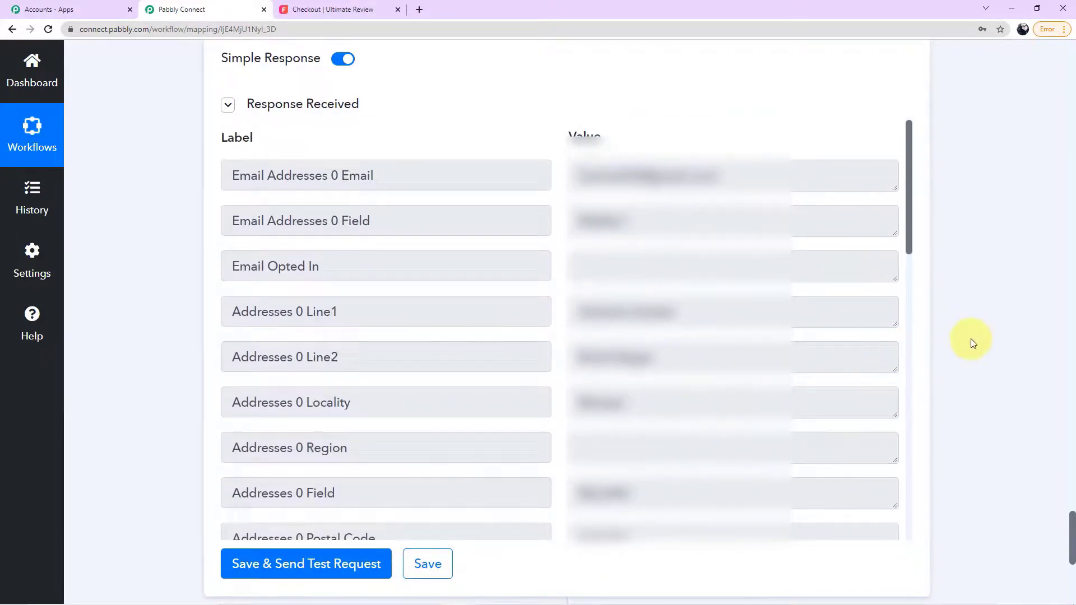
scroll(973, 343, "up", 2)
scroll(973, 343, "up", 7)
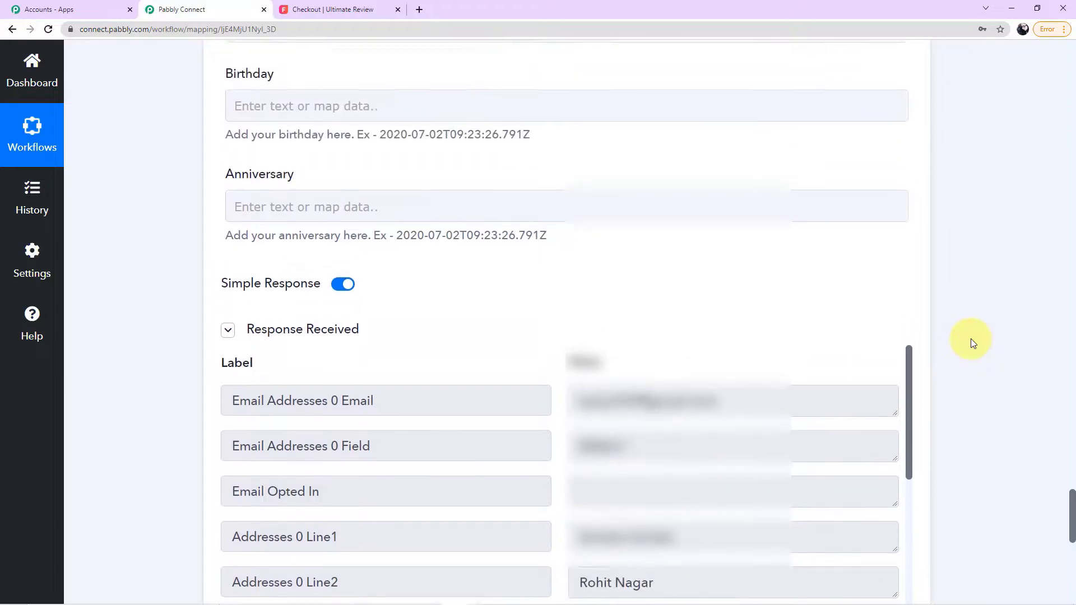
scroll(973, 343, "up", 10)
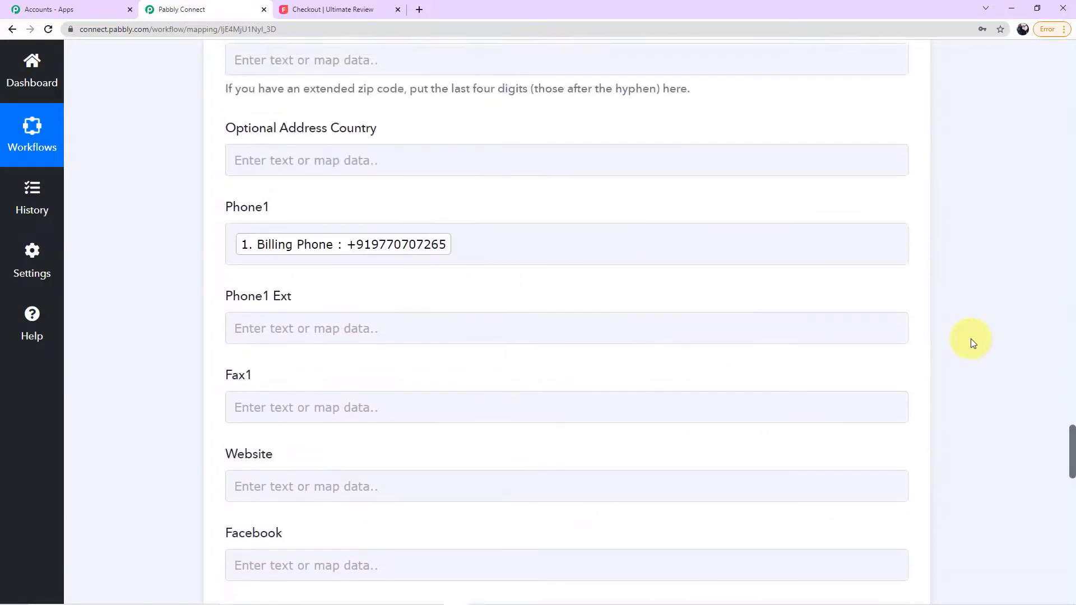
scroll(972, 343, "up", 6)
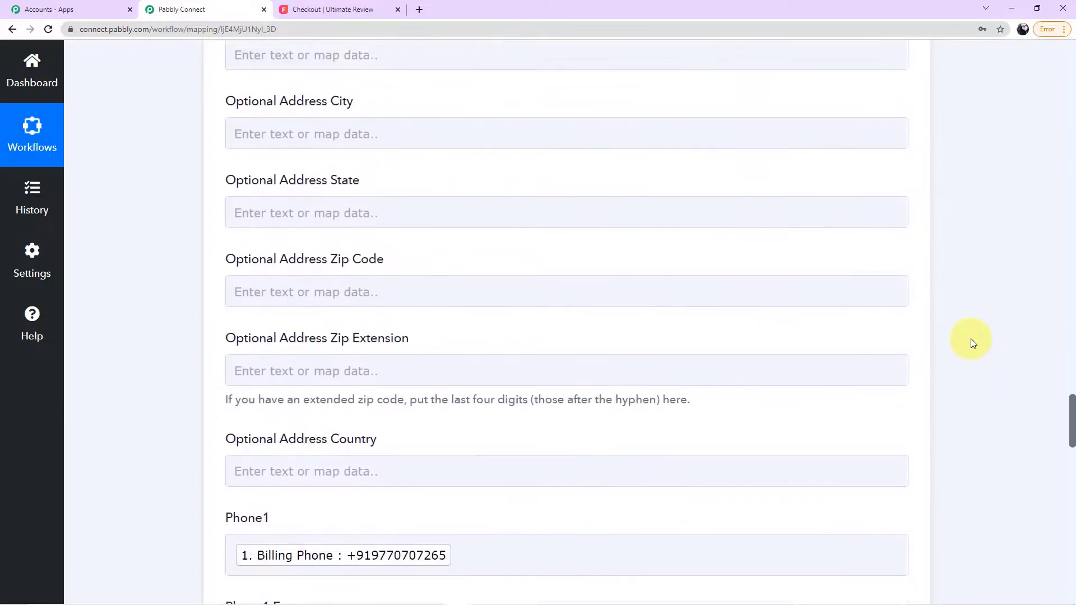
scroll(974, 343, "up", 7)
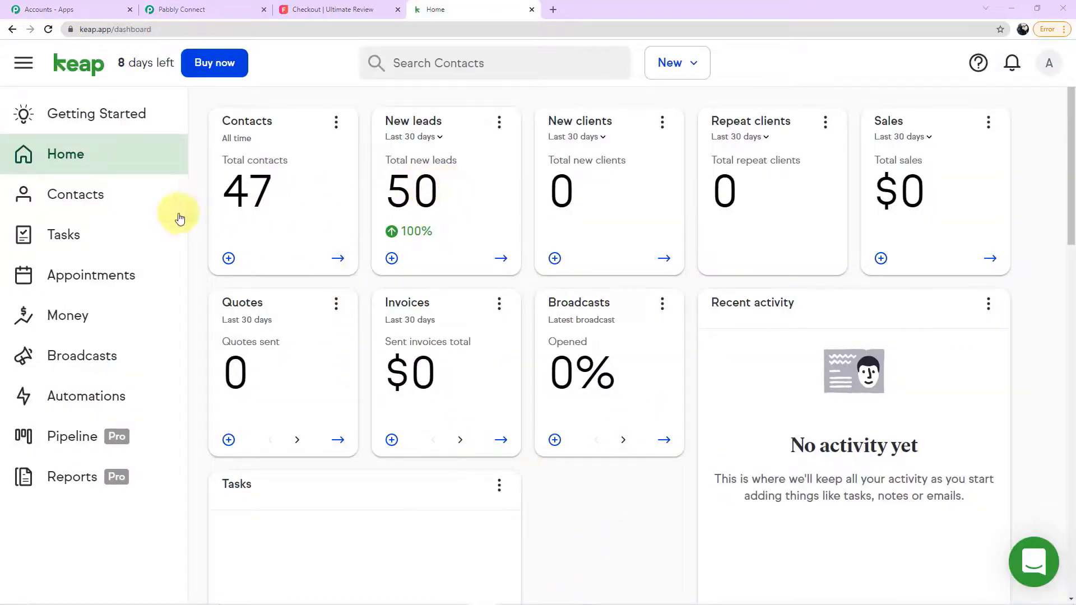
Step: Switch to Keap and open the list of all contacts to check for the test contact
left_click(112, 202)
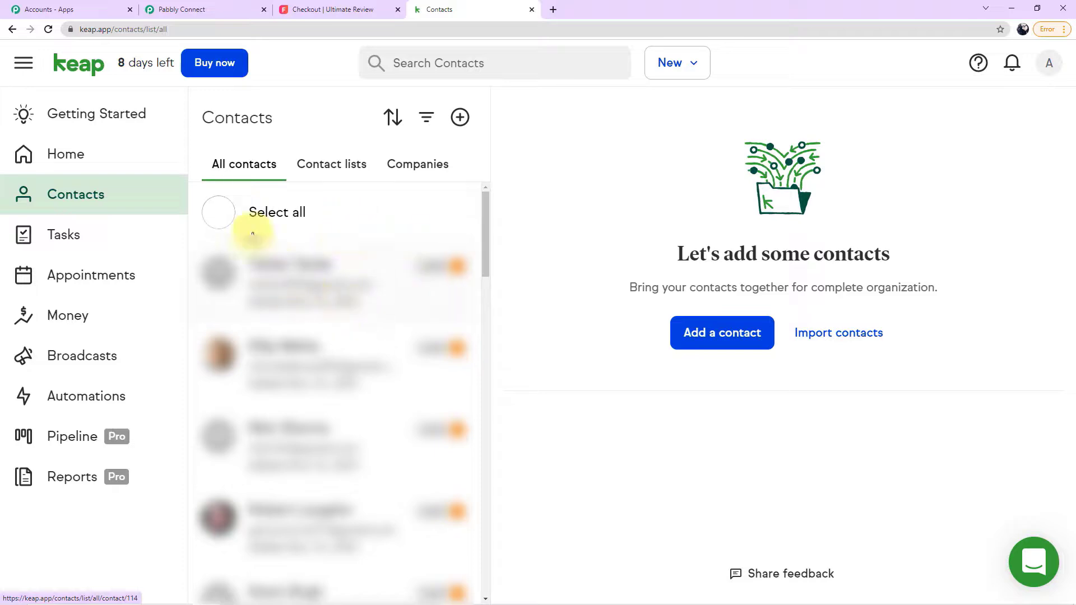
Step: Switch back to Pabbly Connect and collapse both the Infusionsoft by Keap action and the WooCommerce trigger
left_click(230, 4)
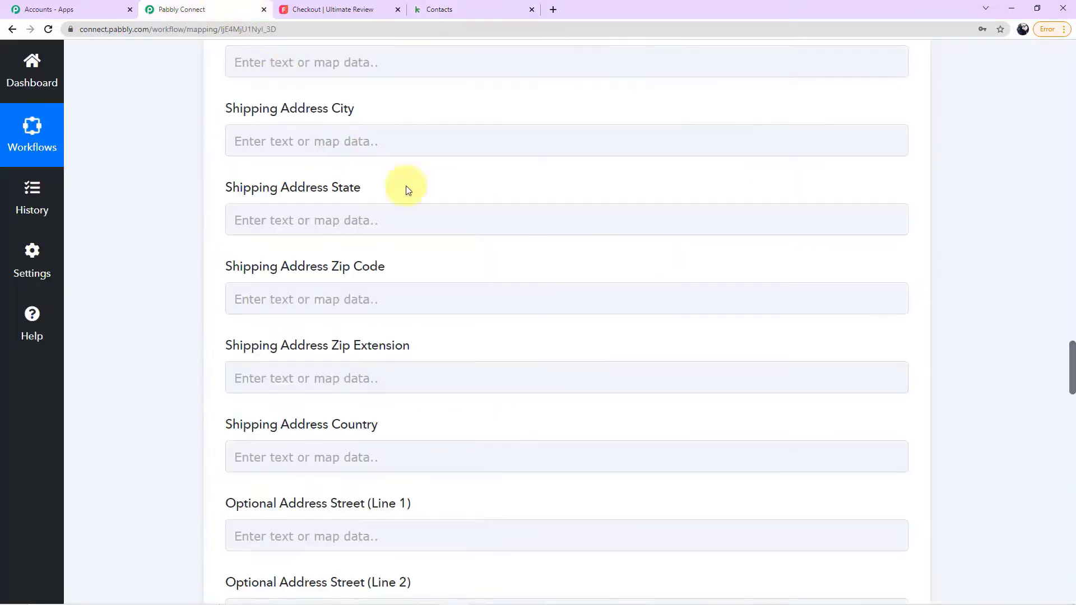
scroll(863, 414, "up", 5)
scroll(863, 412, "up", 15)
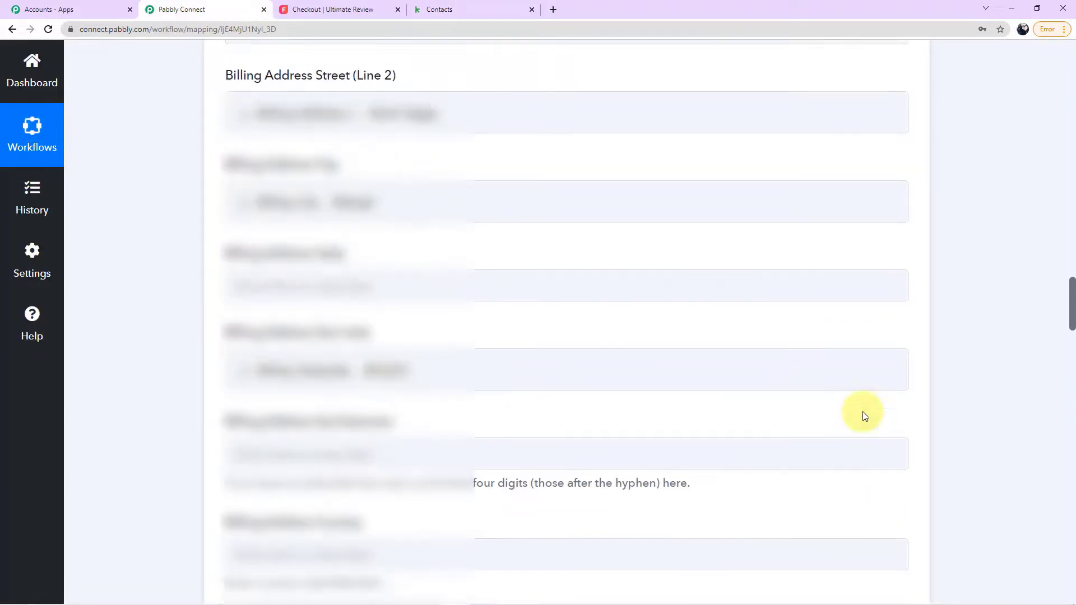
scroll(863, 411, "up", 15)
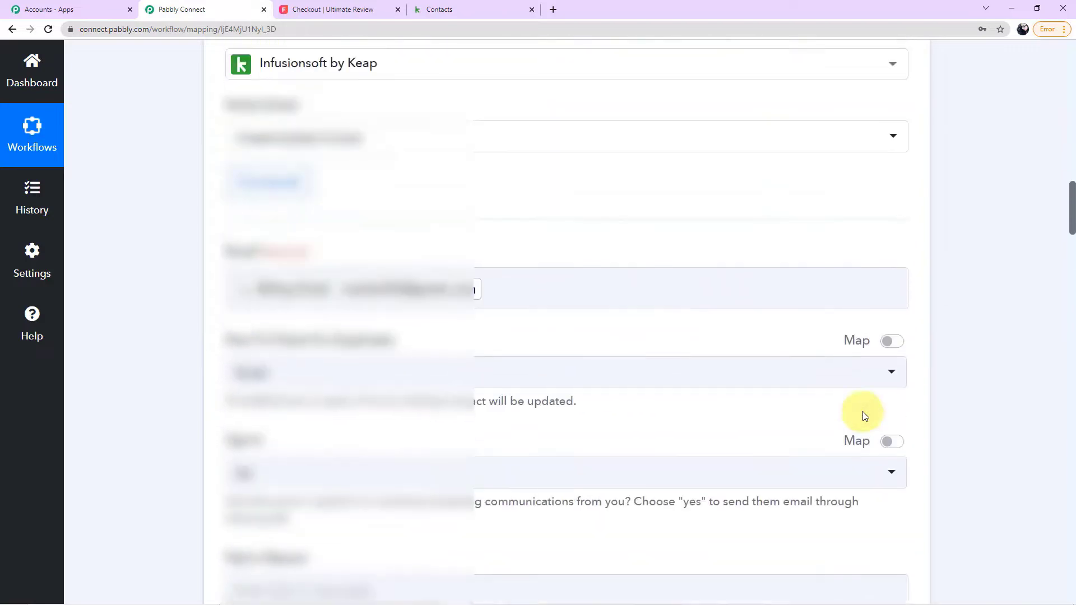
scroll(908, 427, "up", 15)
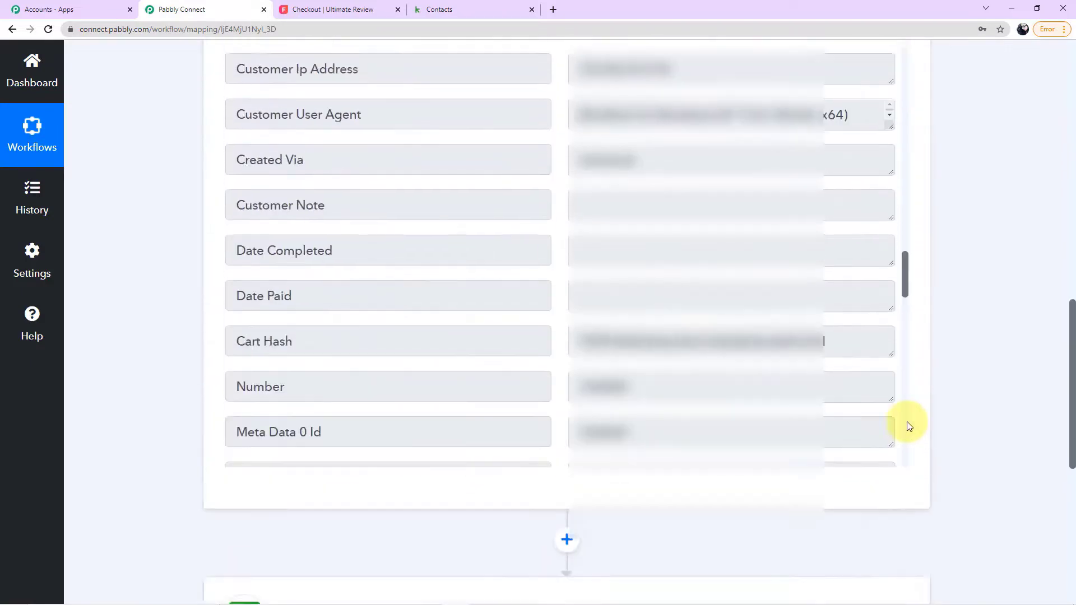
scroll(909, 427, "up", 2)
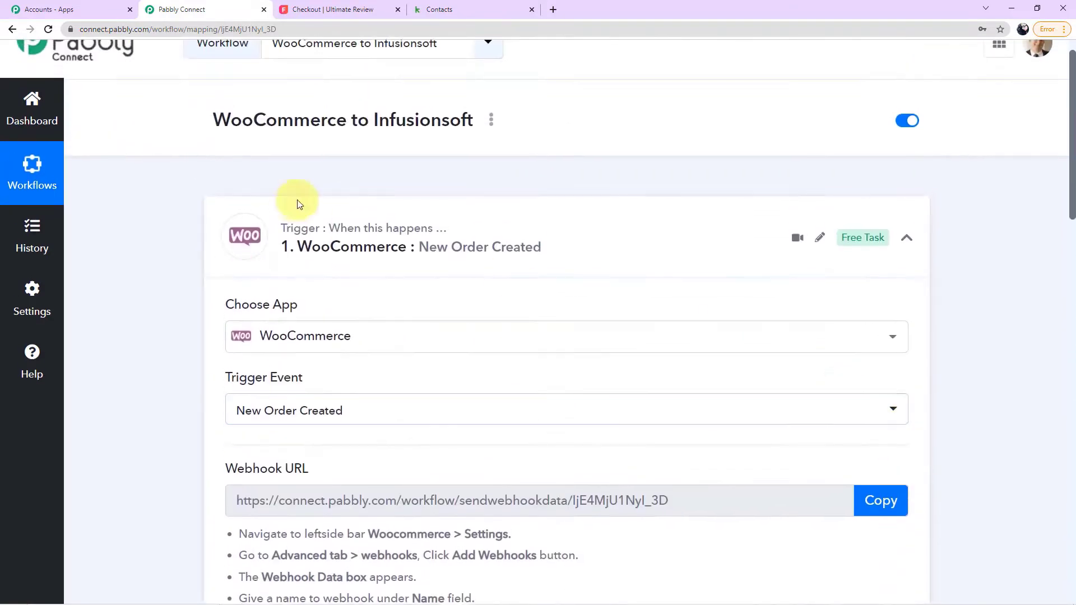
left_click(907, 238)
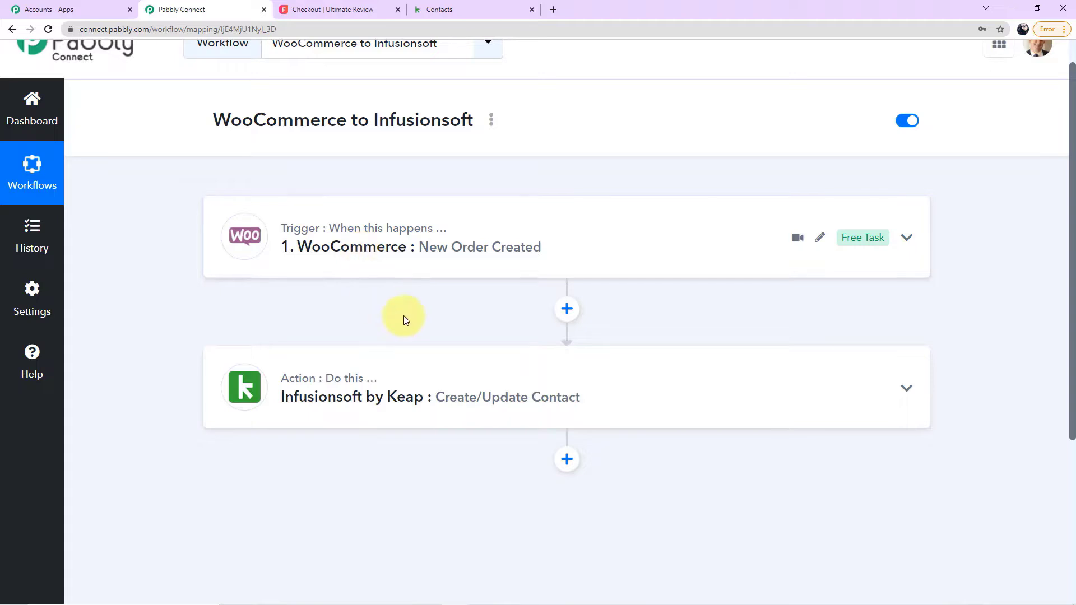
scroll(405, 318, "down", 1)
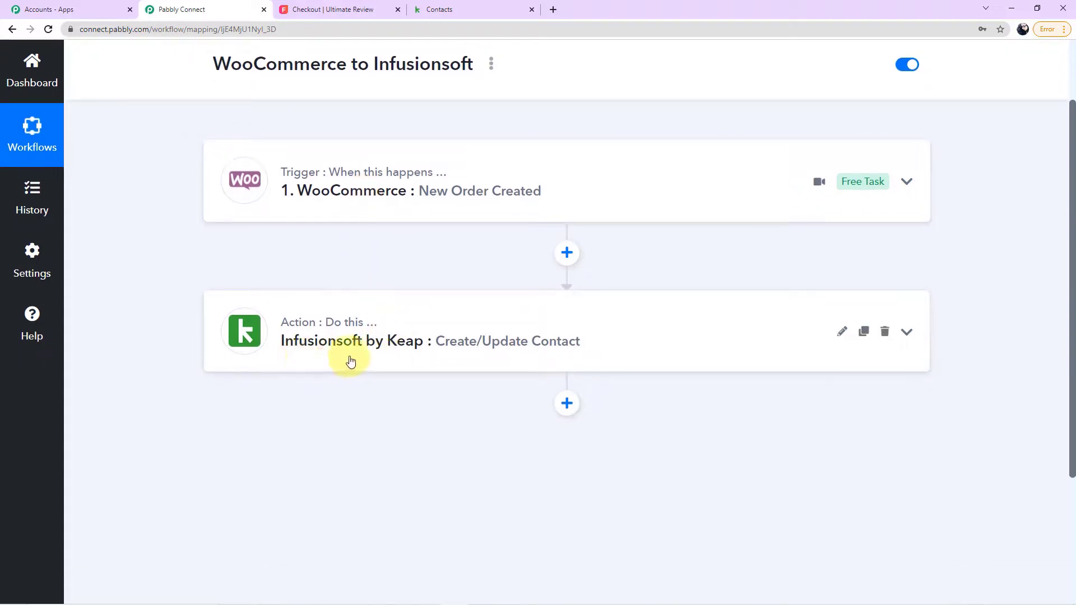